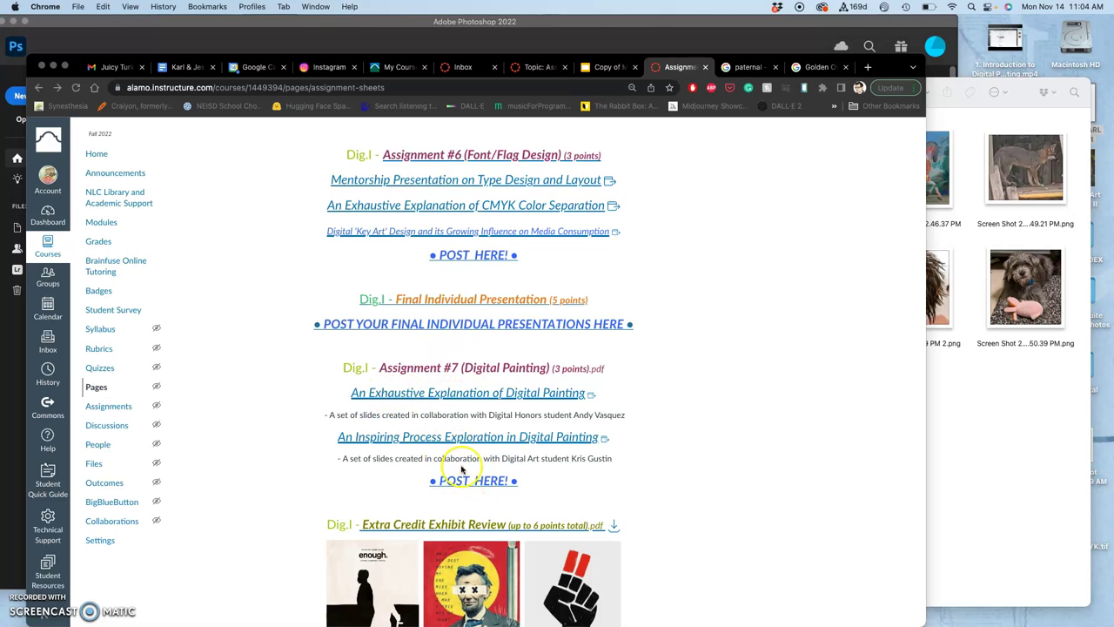
Open the Assignment #7 'POST HERE!' discussion and scroll through its rubric and examples to the Reply box.
{"action": "left_click", "coordinate": [461, 484]}
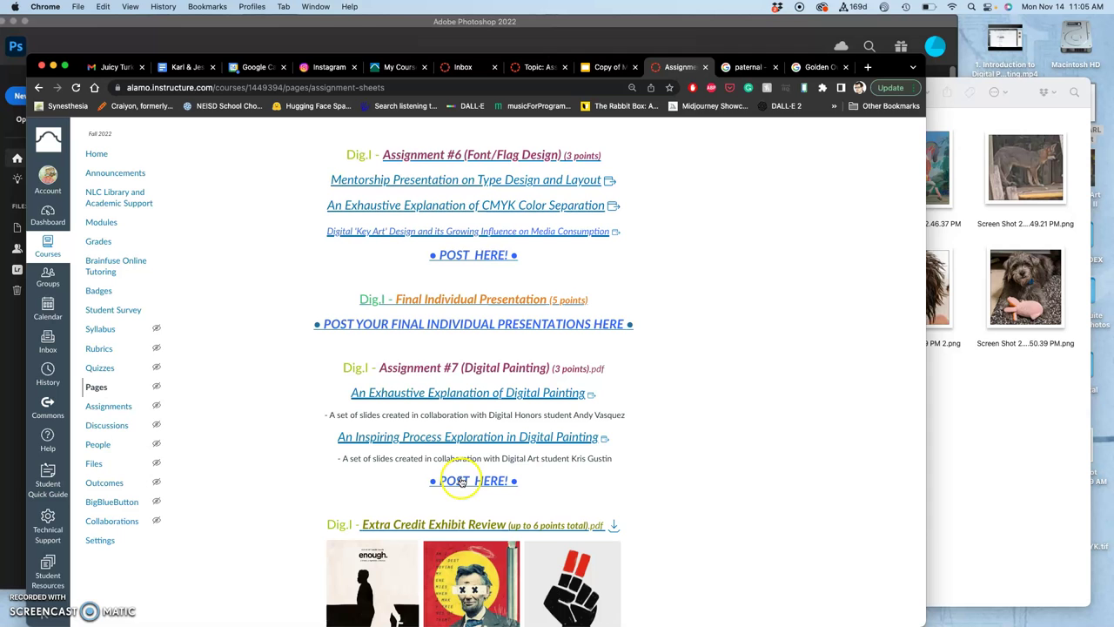
{"action": "left_click", "coordinate": [461, 483]}
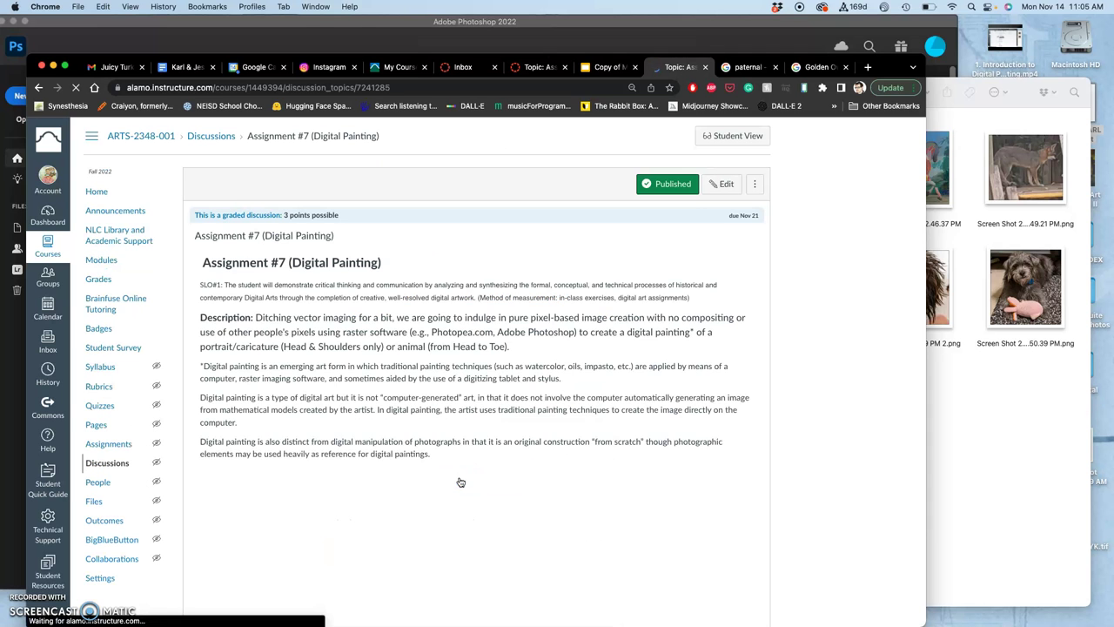
{"action": "scroll", "coordinate": [461, 481], "scroll_direction": "down", "scroll_amount": 15}
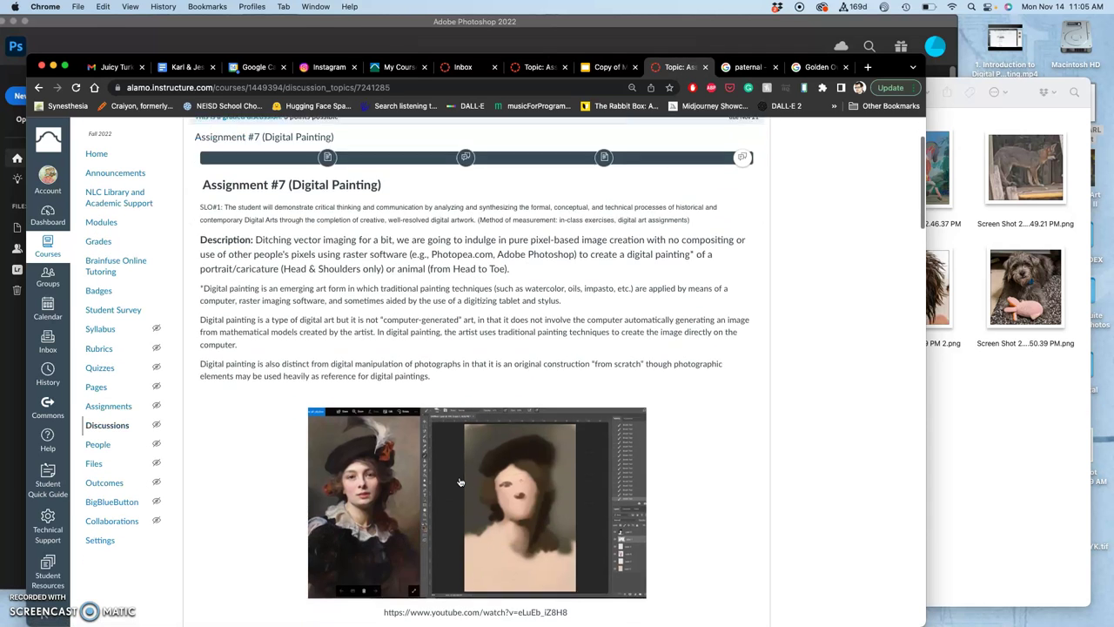
{"action": "scroll", "coordinate": [460, 481], "scroll_direction": "down", "scroll_amount": 15}
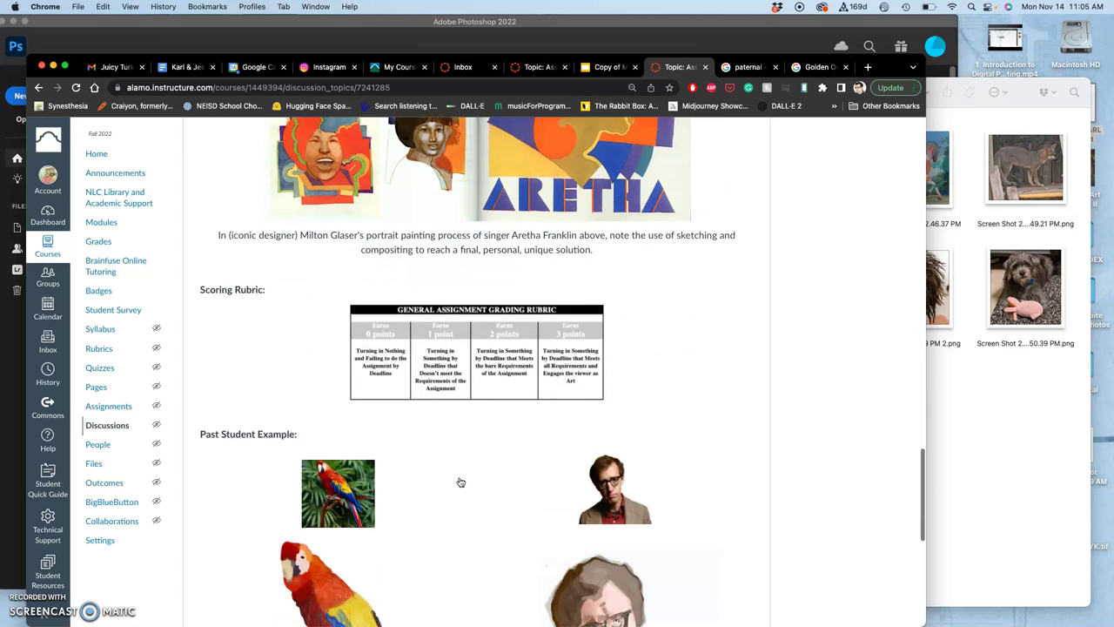
{"action": "scroll", "coordinate": [455, 478], "scroll_direction": "up", "scroll_amount": 5}
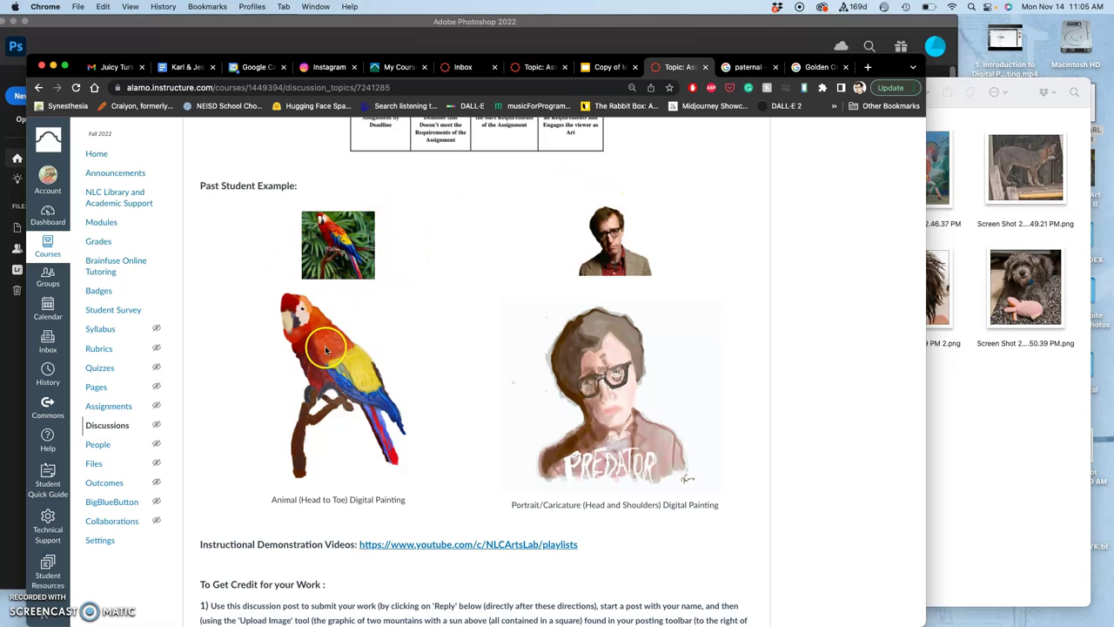
{"action": "scroll", "coordinate": [339, 373], "scroll_direction": "down", "scroll_amount": 5}
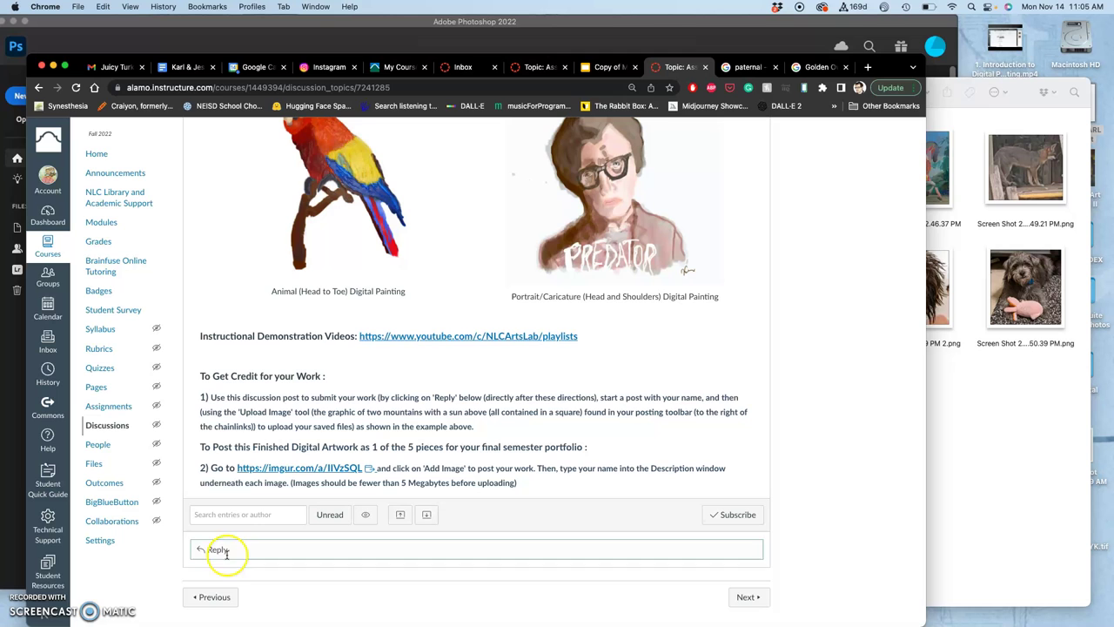
Start a reply and write the poster's name tagged '(Instructor Example)' with a 'Reference:' line below.
{"action": "left_click", "coordinate": [222, 549]}
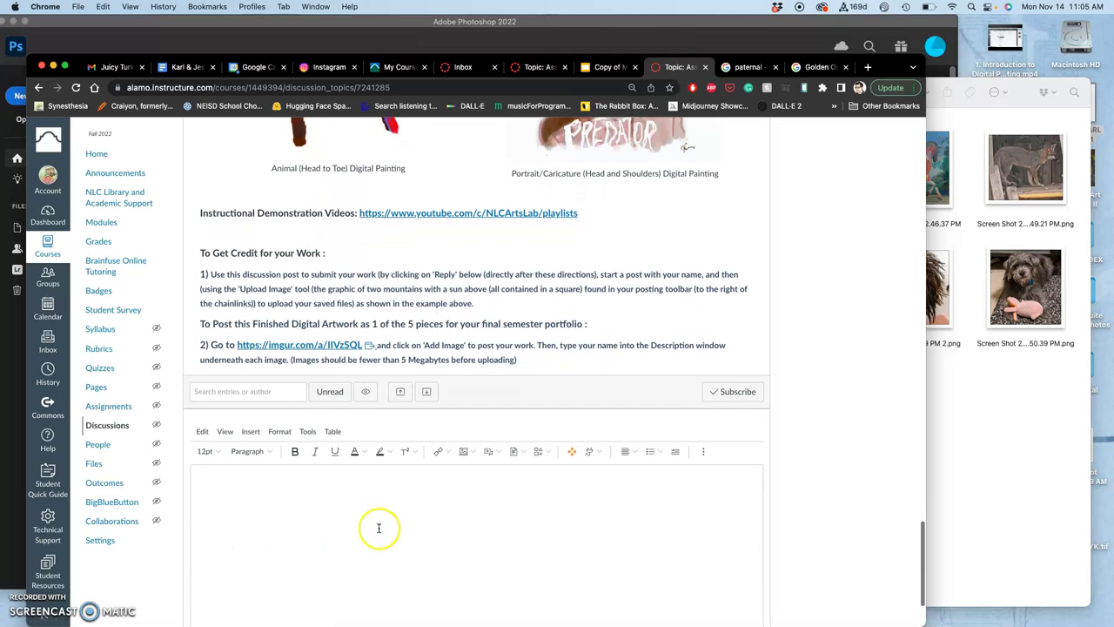
{"action": "left_click", "coordinate": [296, 498]}
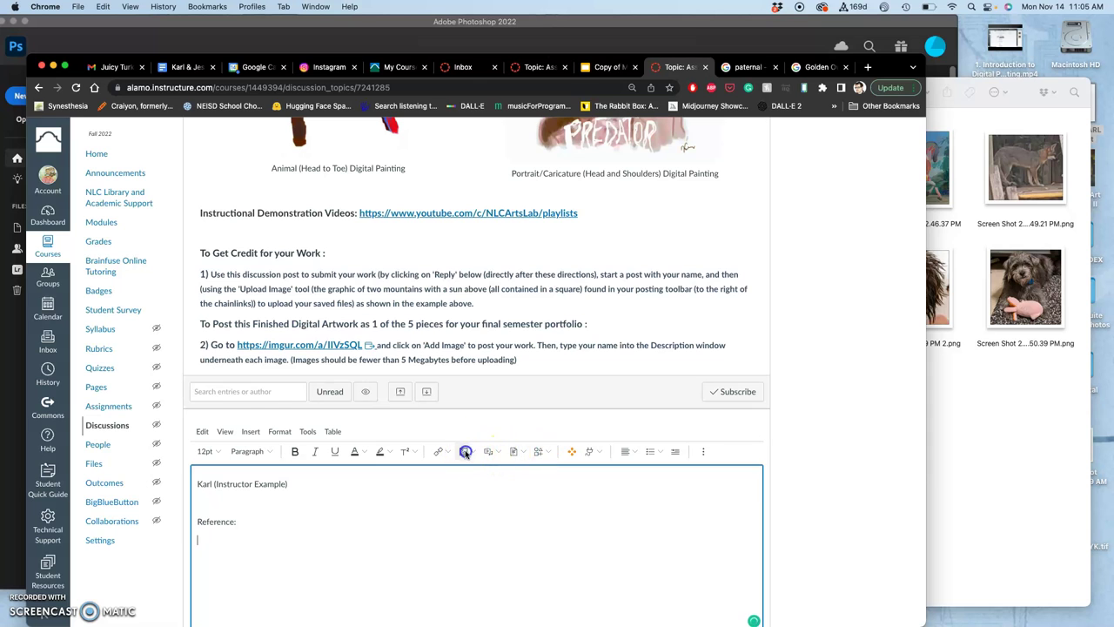
Upload the red fox JPG and insert it under 'Reference:' in the reply.
{"action": "left_click", "coordinate": [466, 451]}
{"action": "left_click", "coordinate": [932, 368]}
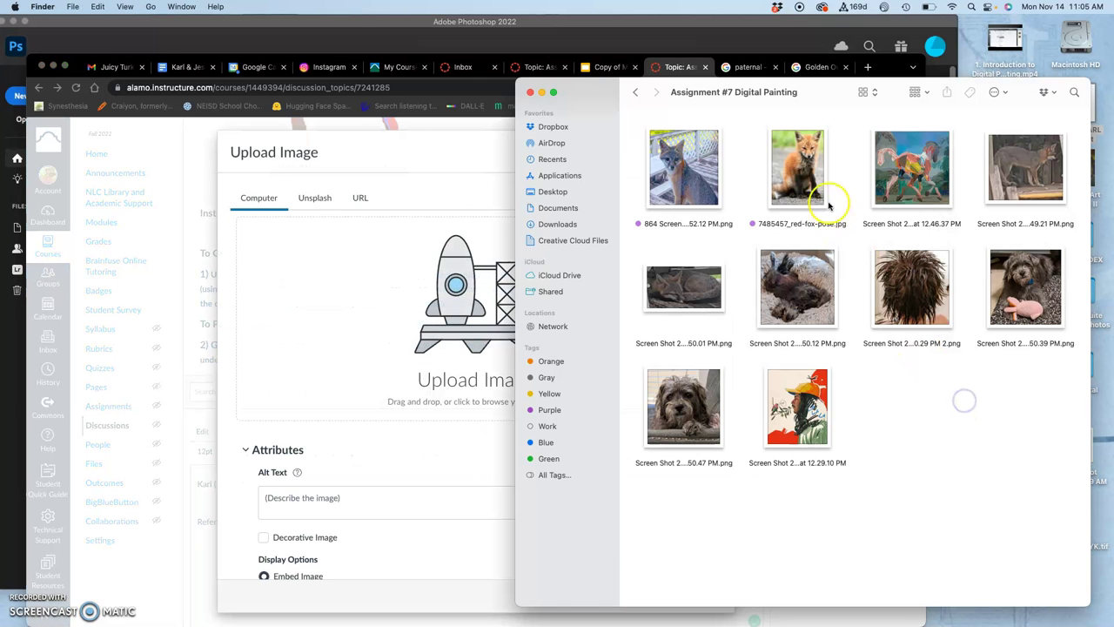
{"action": "left_click_drag", "start_coordinate": [826, 200], "coordinate": [452, 330]}
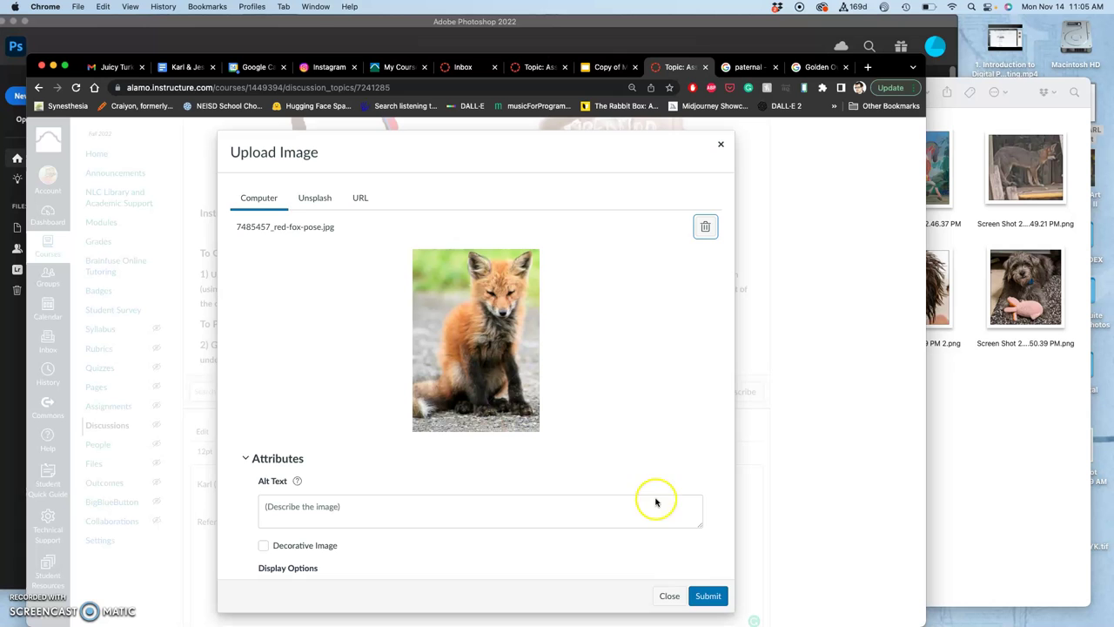
{"action": "left_click", "coordinate": [708, 596]}
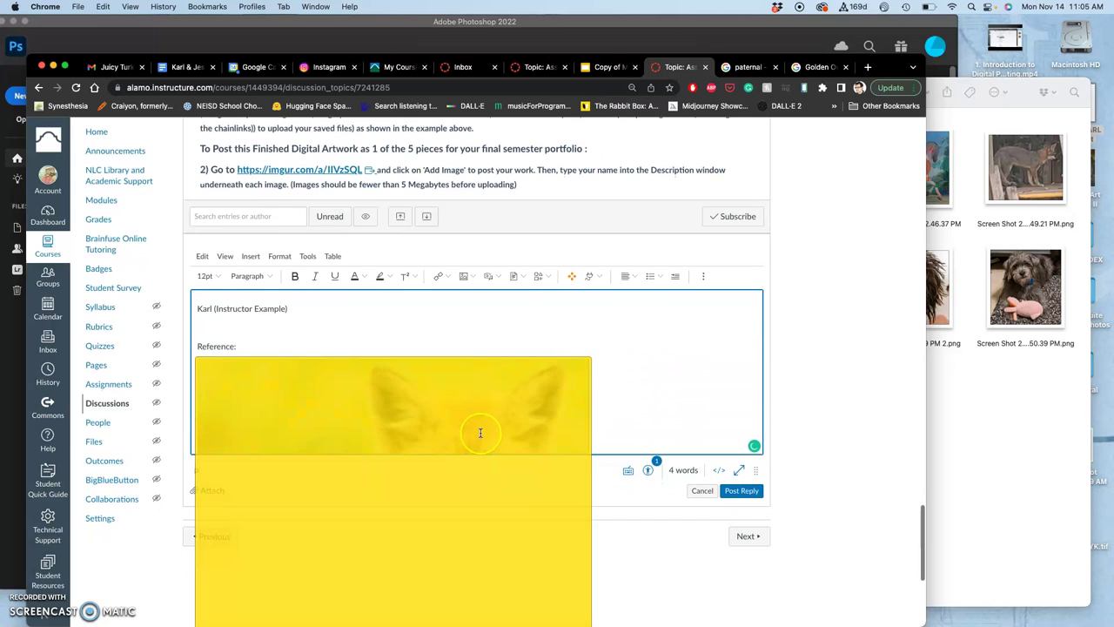
Shrink the red fox photo to about 200 px wide, then try dragging in the grey fox screenshot.
{"action": "left_click", "coordinate": [481, 433]}
{"action": "scroll", "coordinate": [592, 374], "scroll_direction": "up", "scroll_amount": 2}
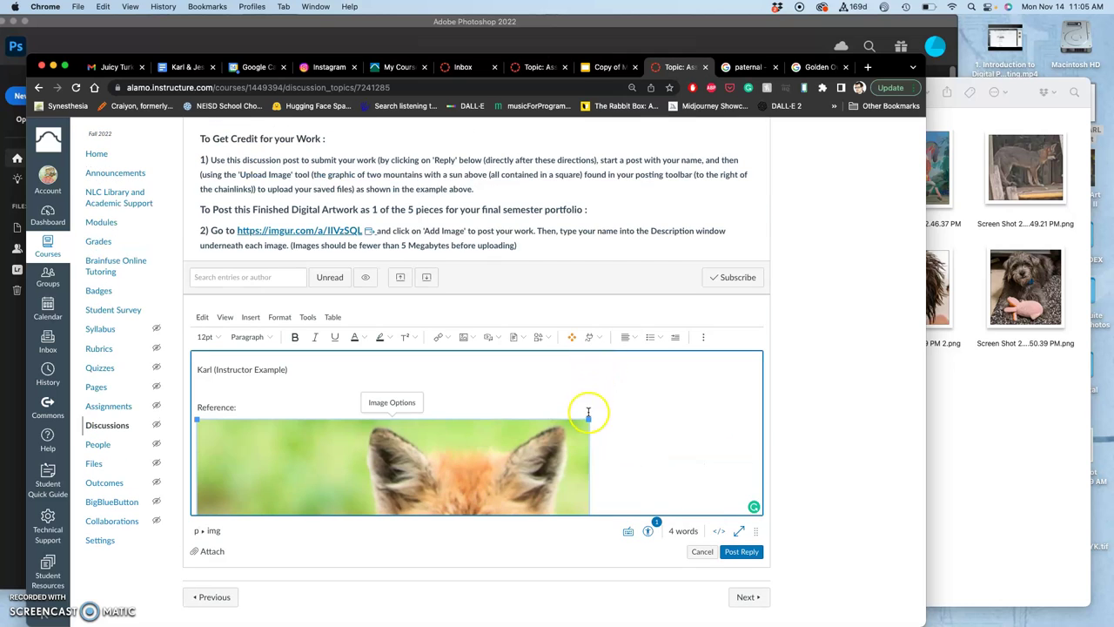
{"action": "left_click_drag", "start_coordinate": [588, 416], "coordinate": [348, 457]}
{"action": "left_click", "coordinate": [422, 458]}
{"action": "scroll", "coordinate": [422, 458], "scroll_direction": "down", "scroll_amount": 1}
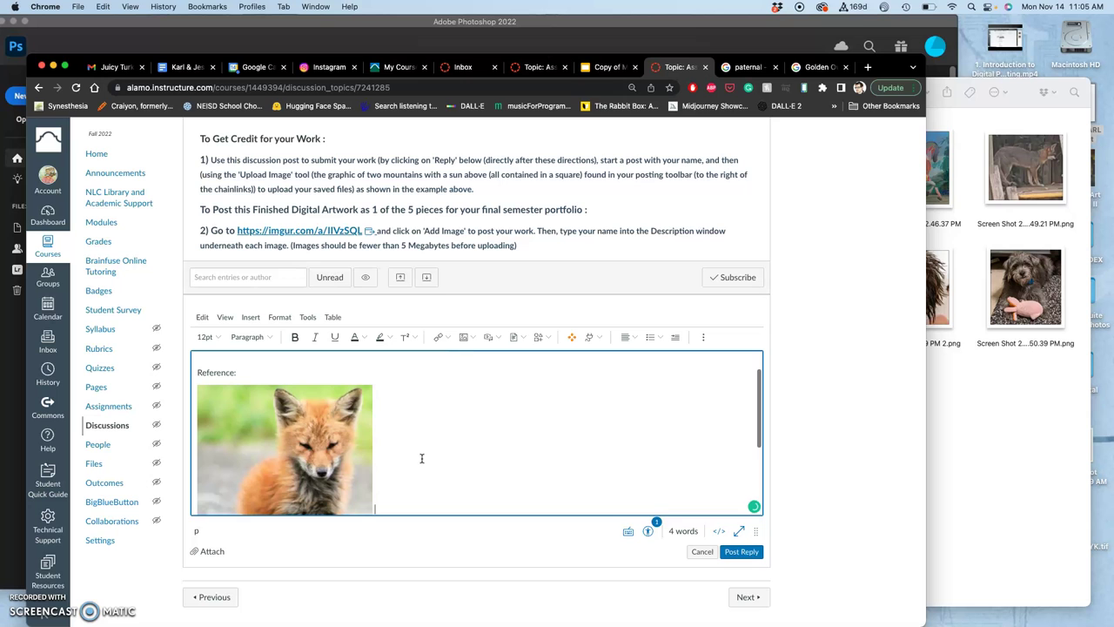
{"action": "left_click", "coordinate": [966, 275]}
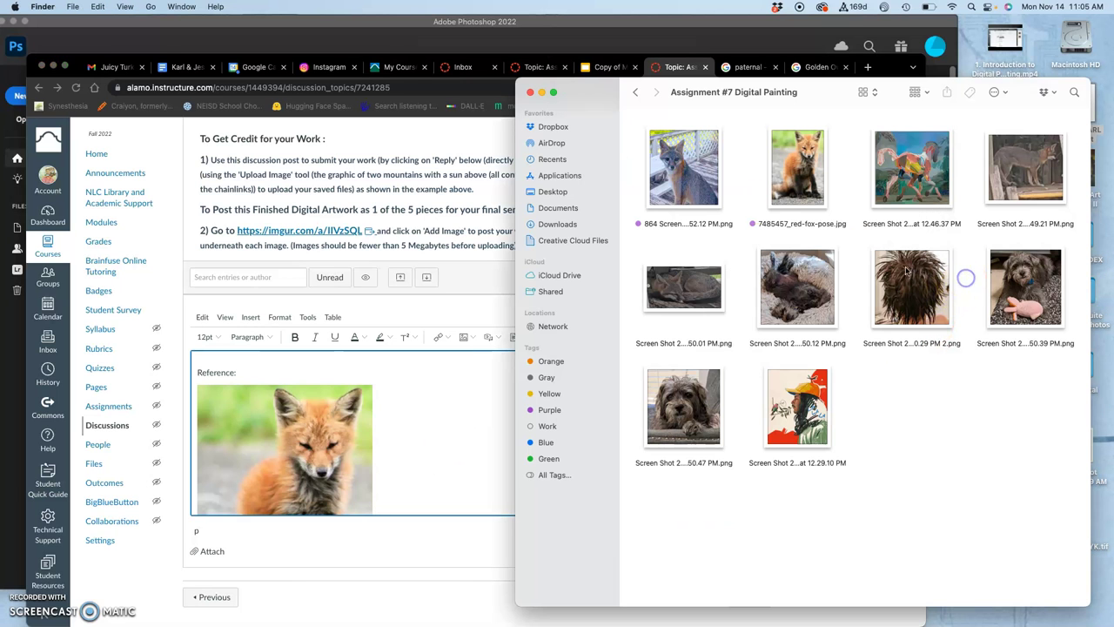
{"action": "left_click_drag", "start_coordinate": [690, 175], "coordinate": [417, 416]}
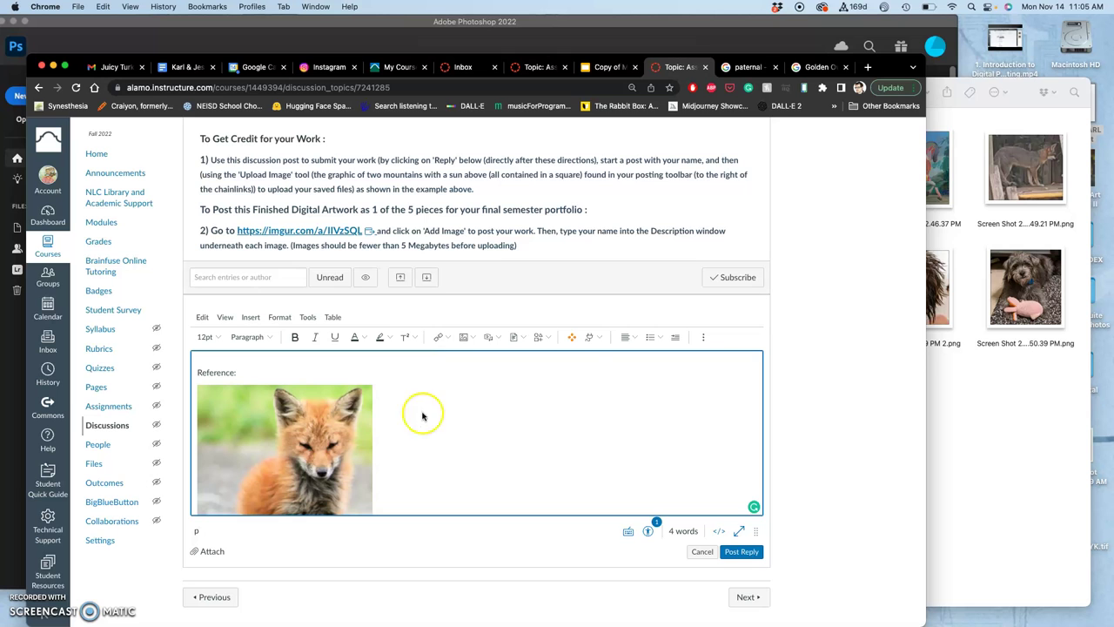
Upload the grey fox 864 screenshot and insert it into the reply.
{"action": "left_click", "coordinate": [463, 336]}
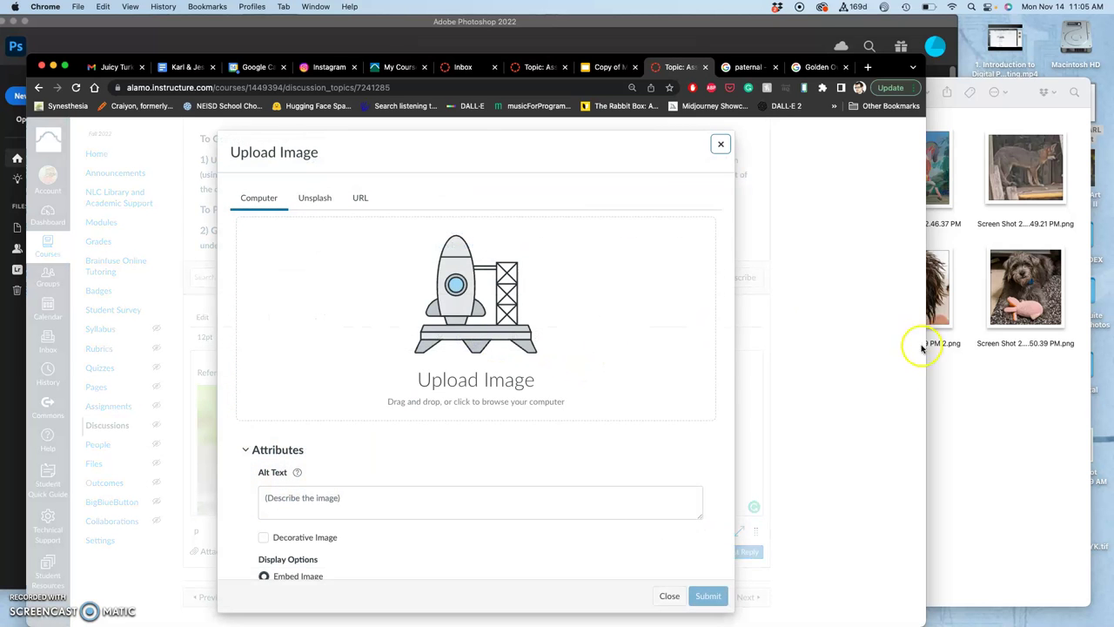
{"action": "left_click", "coordinate": [947, 406]}
{"action": "left_click_drag", "start_coordinate": [722, 194], "coordinate": [502, 305]}
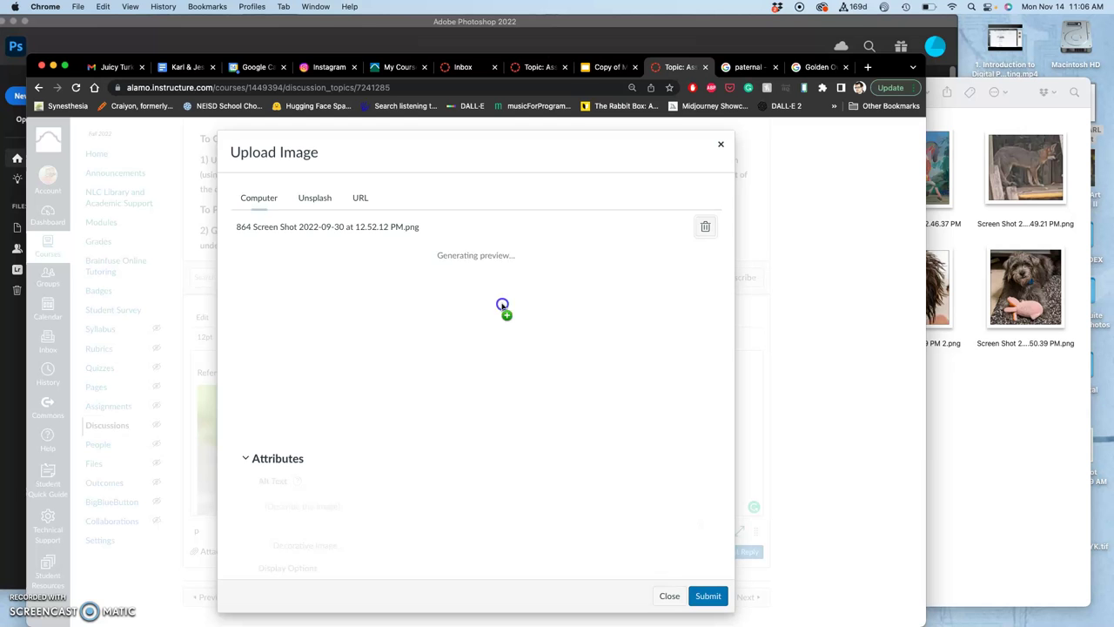
{"action": "left_click", "coordinate": [707, 595]}
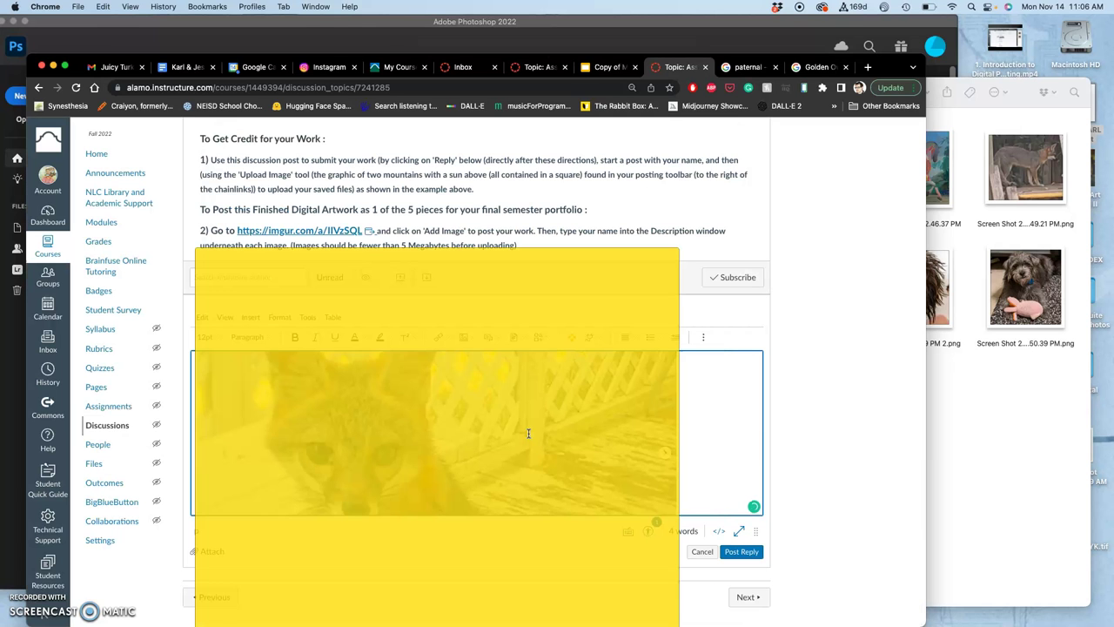
Resize the grey fox image to match the red fox photo beside it.
{"action": "left_click", "coordinate": [528, 433]}
{"action": "scroll", "coordinate": [531, 435], "scroll_direction": "up", "scroll_amount": 4}
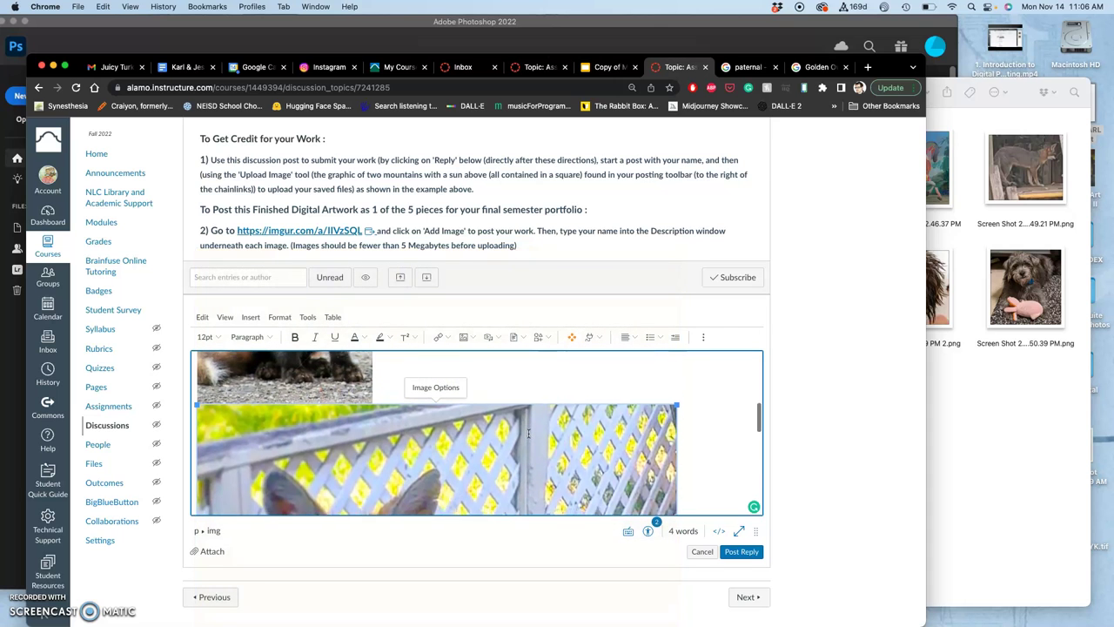
{"action": "left_click_drag", "start_coordinate": [676, 410], "coordinate": [339, 455]}
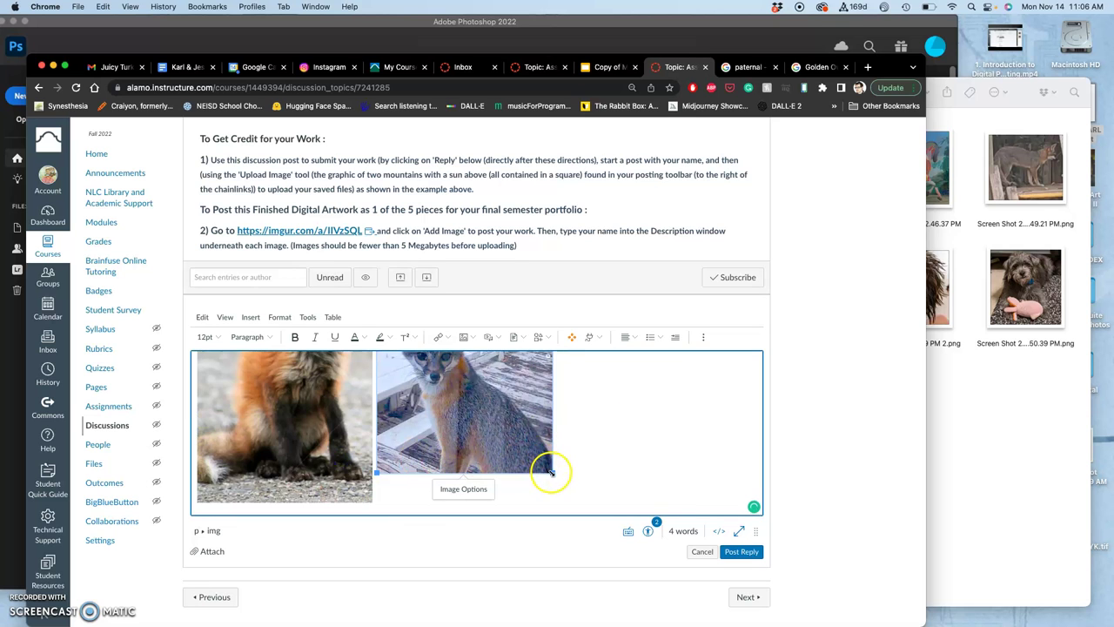
{"action": "left_click_drag", "start_coordinate": [551, 472], "coordinate": [599, 503]}
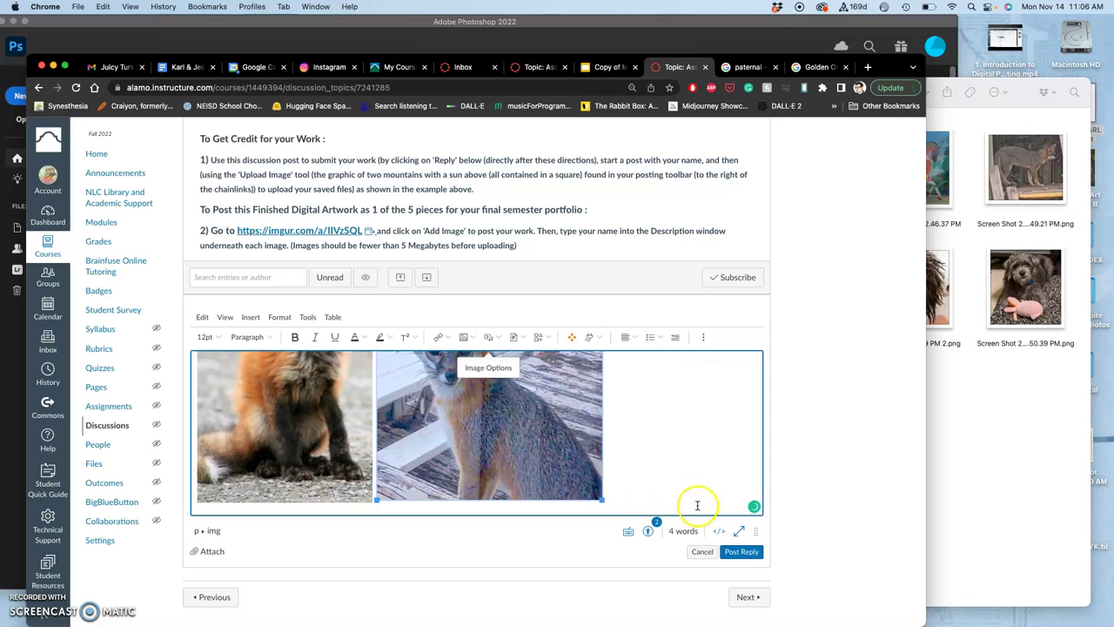
{"action": "left_click", "coordinate": [660, 476]}
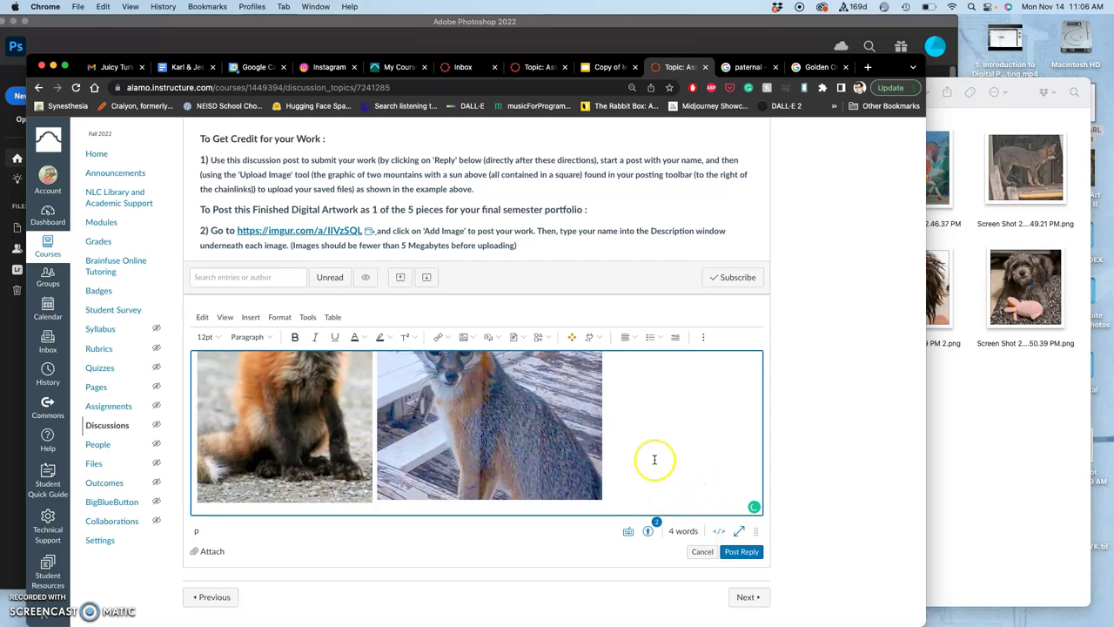
{"action": "left_click", "coordinate": [655, 459]}
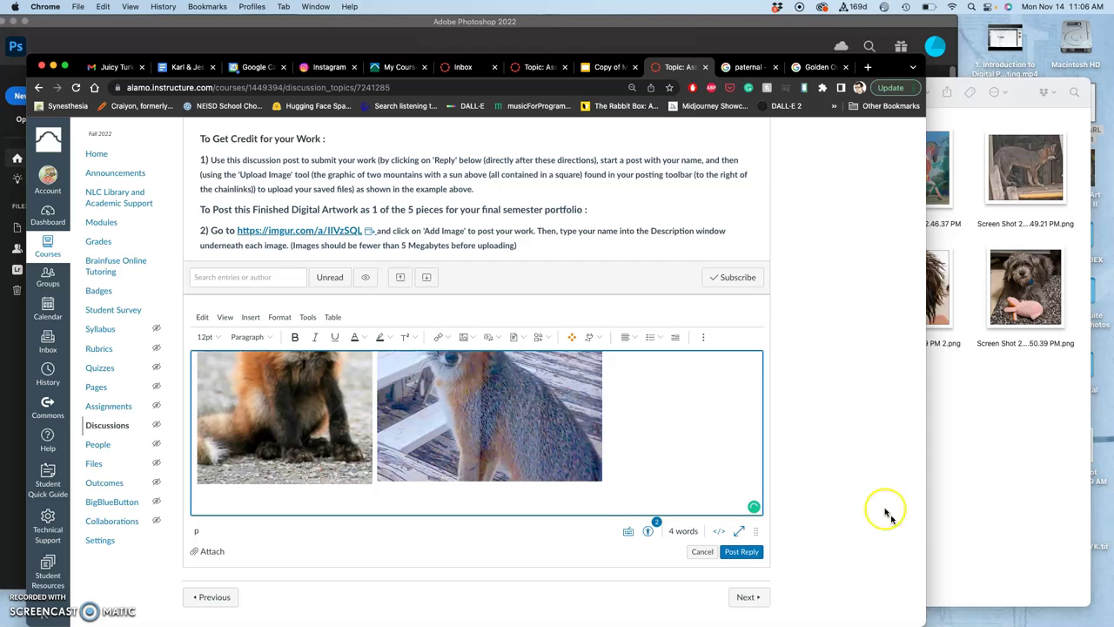
Post the reply with both fox photos and scroll down to view it.
{"action": "left_click", "coordinate": [741, 551]}
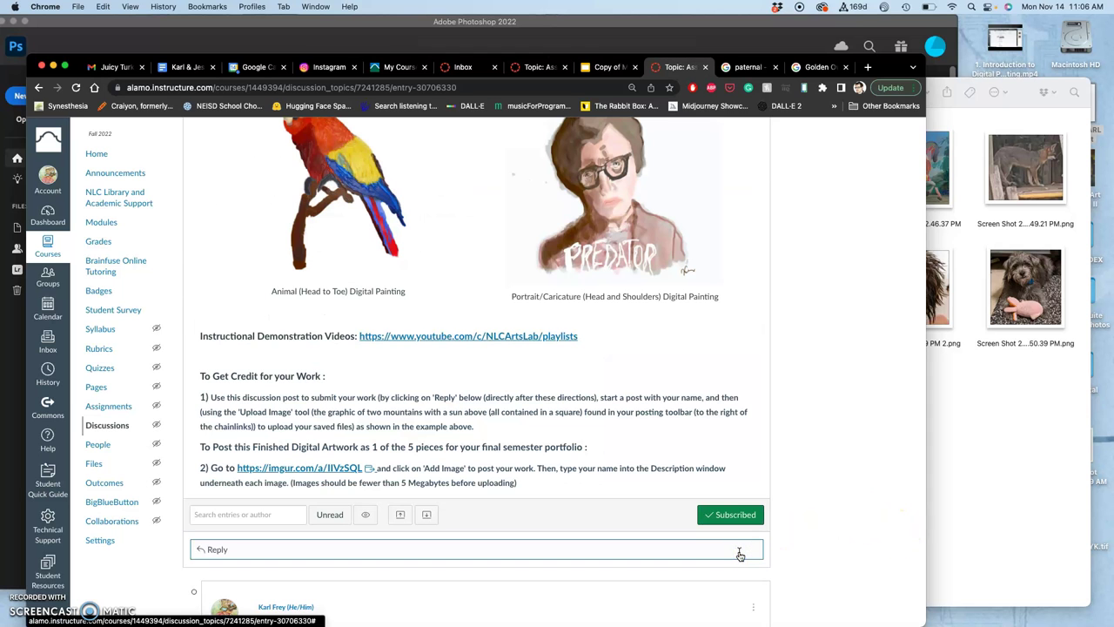
{"action": "scroll", "coordinate": [560, 497], "scroll_direction": "down", "scroll_amount": 10}
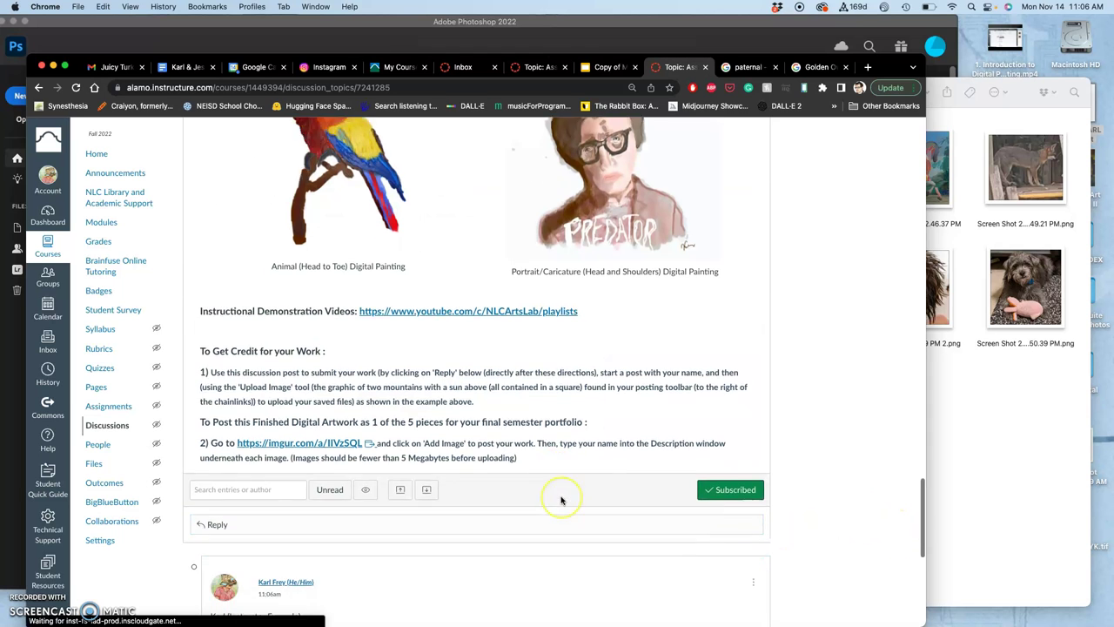
{"action": "left_click", "coordinate": [561, 500]}
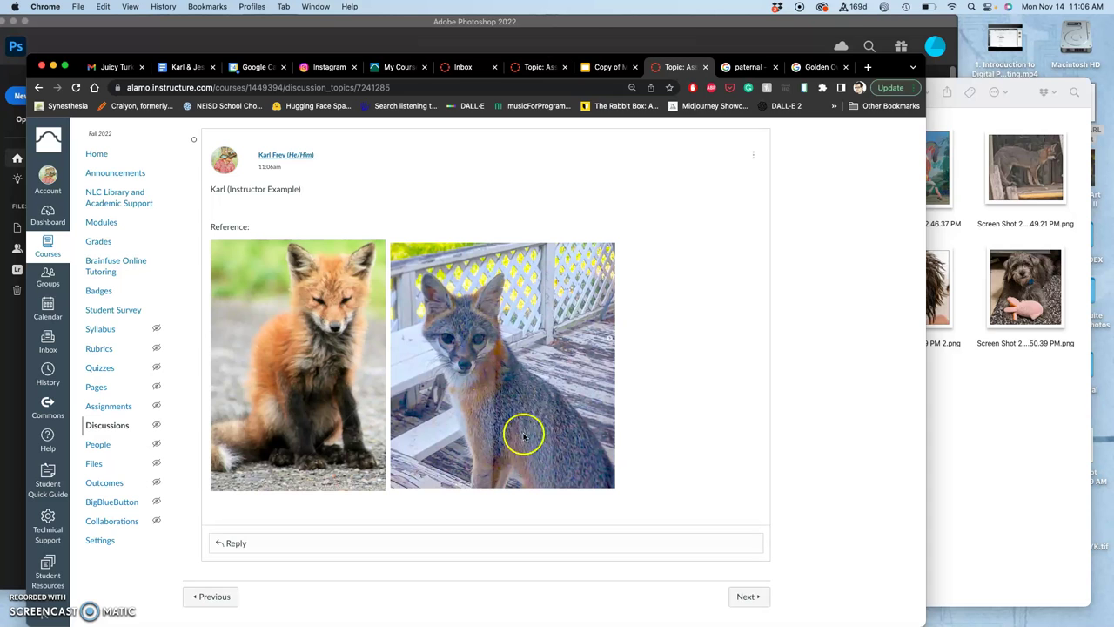
View the colourful horse painting and portrait screenshots in Preview, then close the portrait.
{"action": "left_click", "coordinate": [1008, 373]}
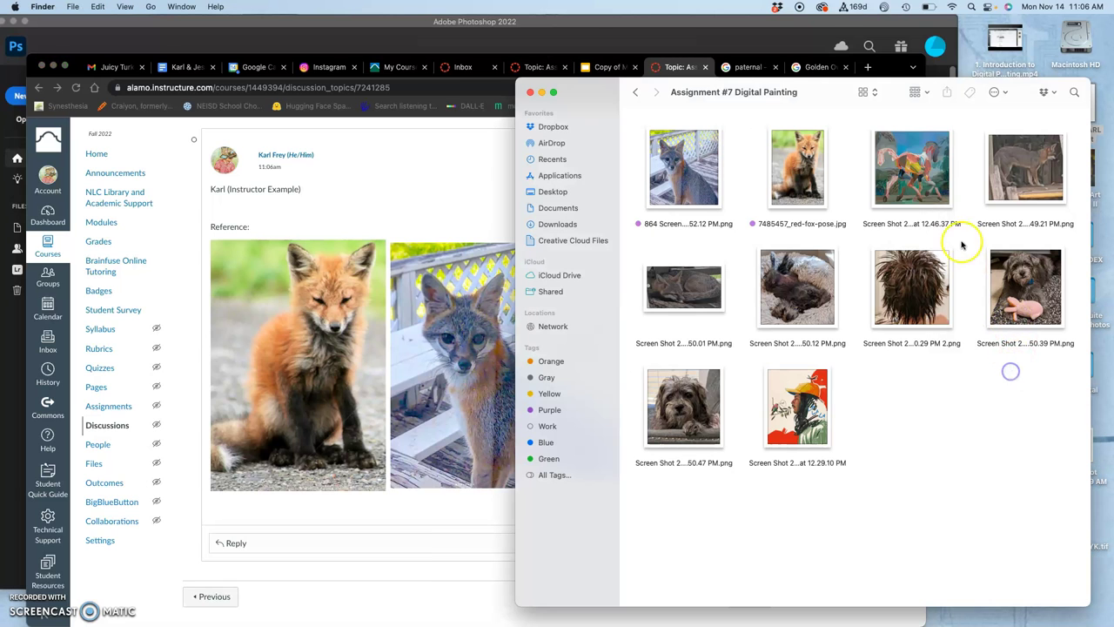
{"action": "left_click", "coordinate": [930, 198]}
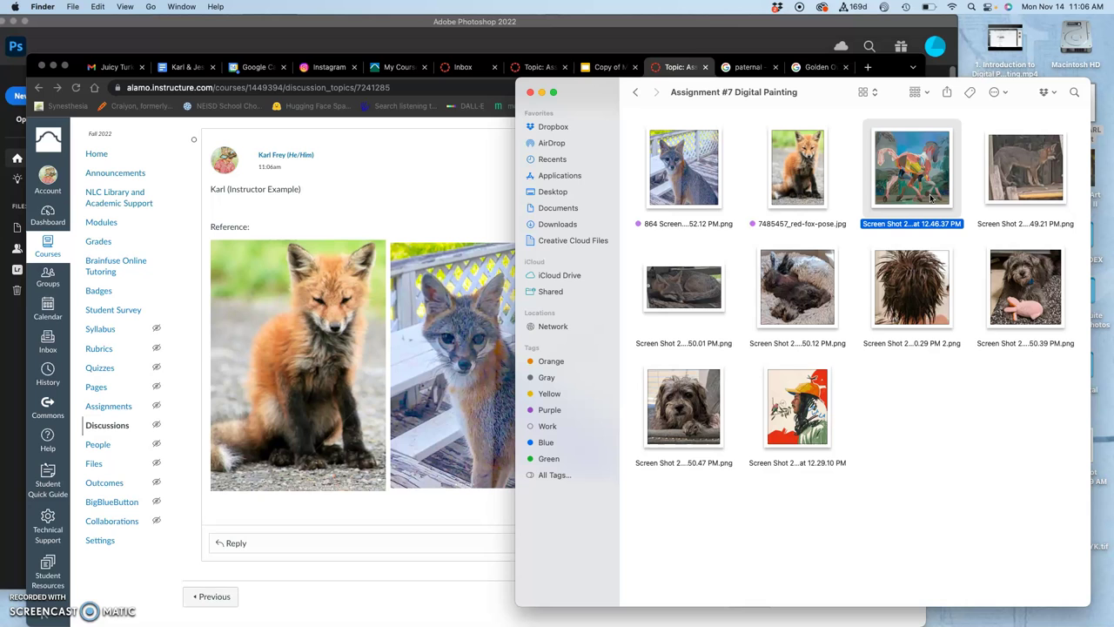
{"action": "double_click", "coordinate": [925, 193]}
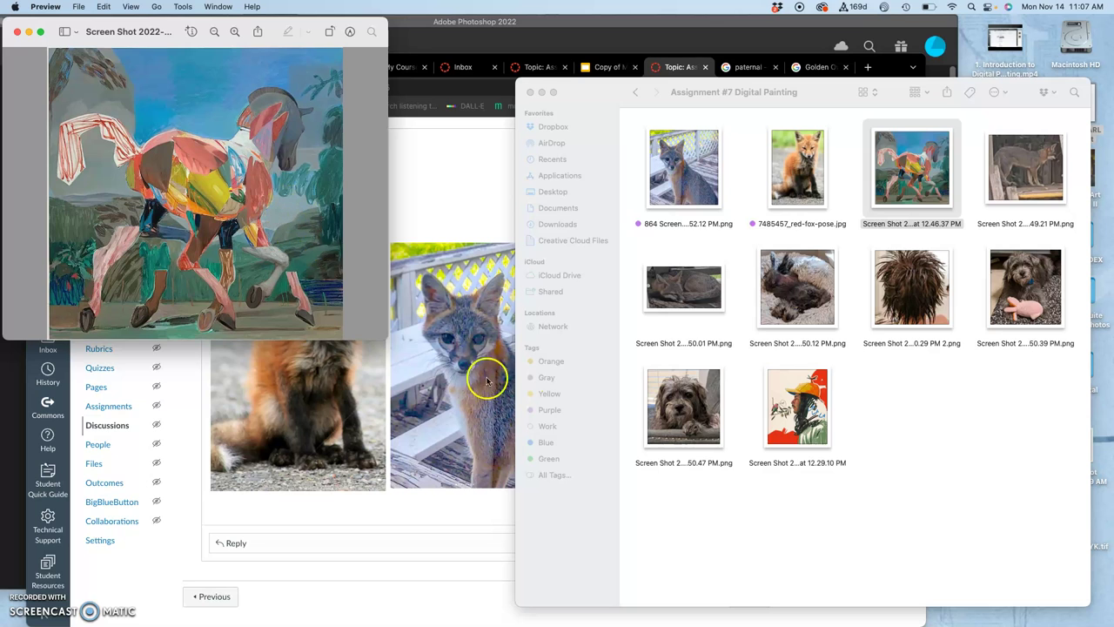
{"action": "double_click", "coordinate": [799, 407]}
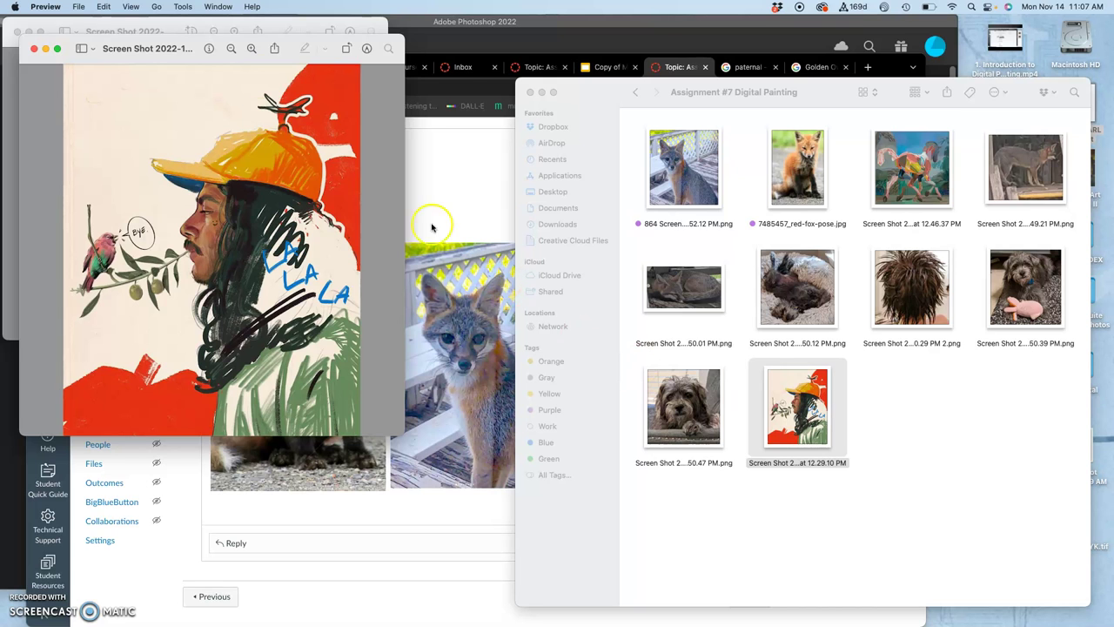
{"action": "left_click_drag", "start_coordinate": [191, 41], "coordinate": [523, 42]}
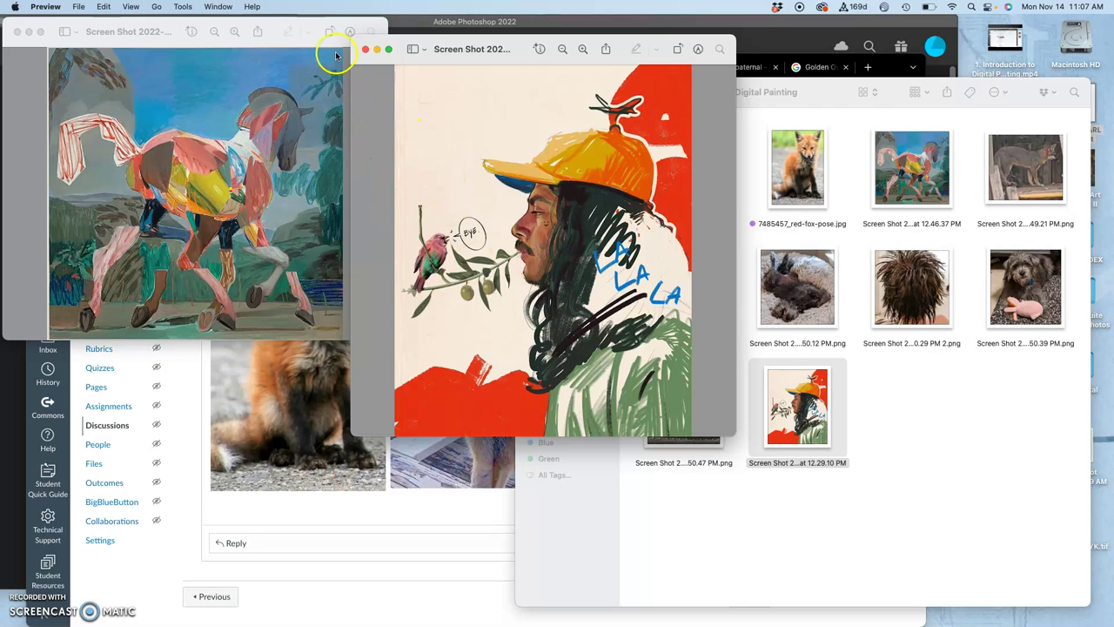
{"action": "left_click", "coordinate": [366, 50]}
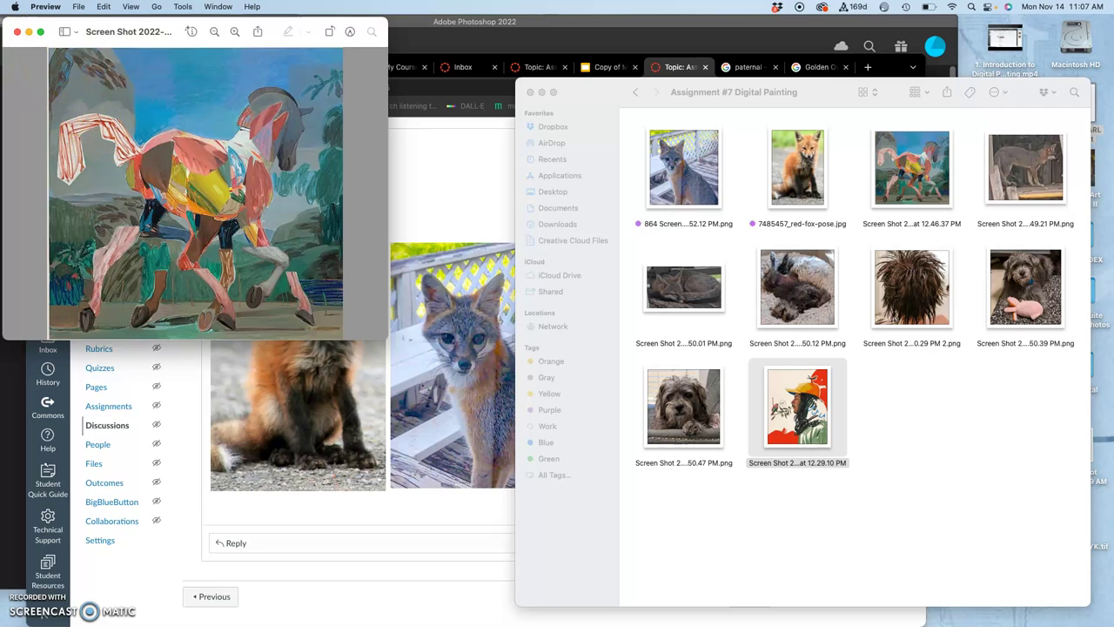
Close the horse preview, then view and close the shaggy dog and hairy-head screenshots.
{"action": "left_click", "coordinate": [21, 35]}
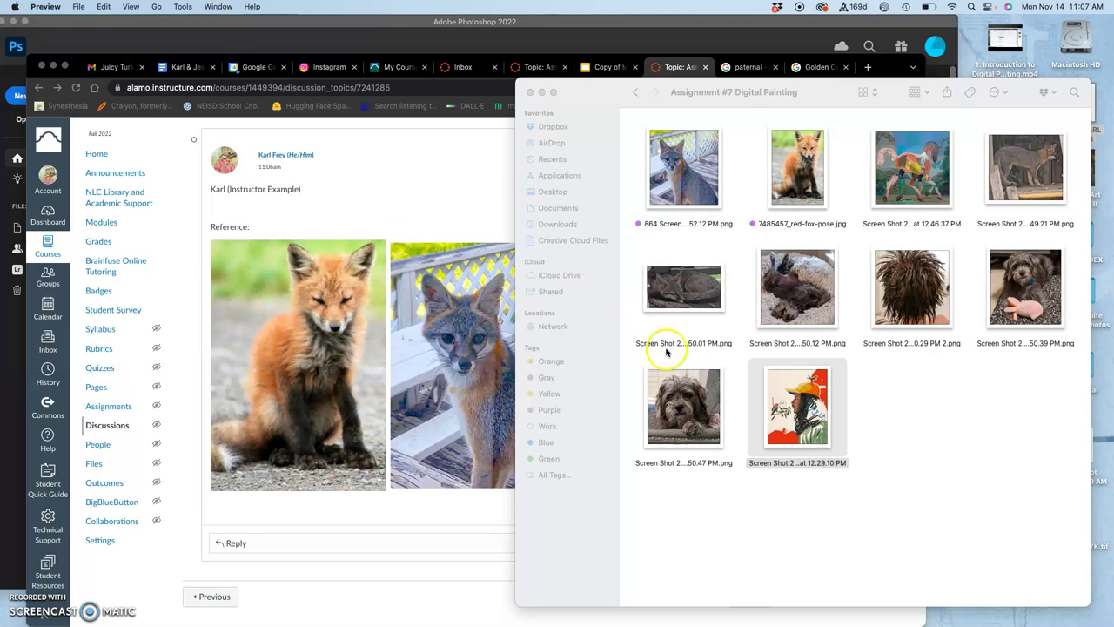
{"action": "left_click", "coordinate": [741, 360]}
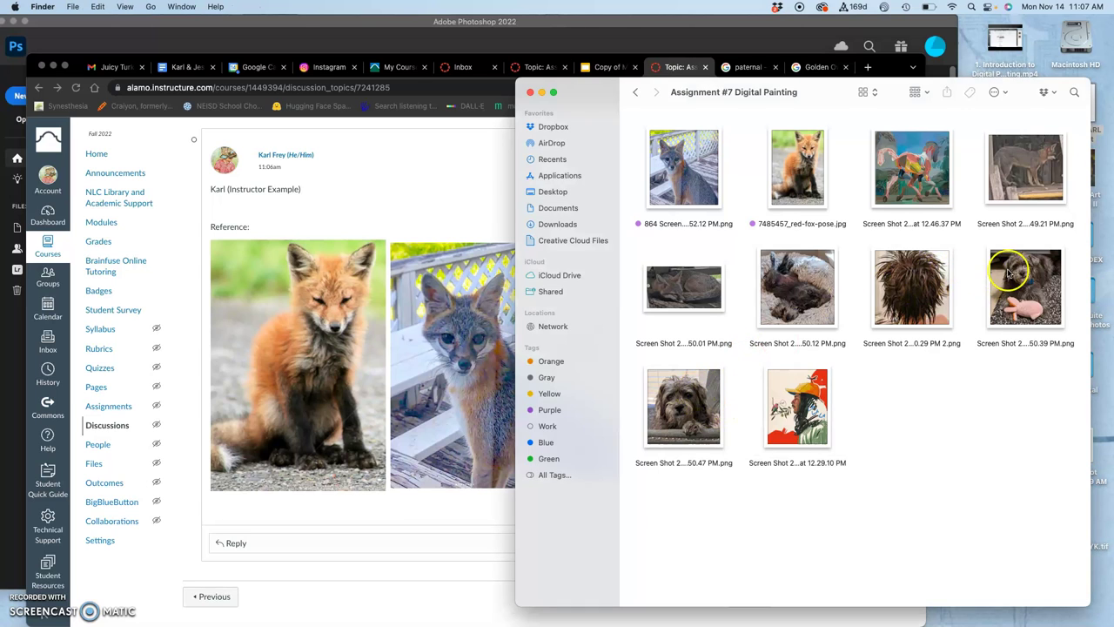
{"action": "left_click", "coordinate": [695, 393]}
{"action": "double_click", "coordinate": [695, 392]}
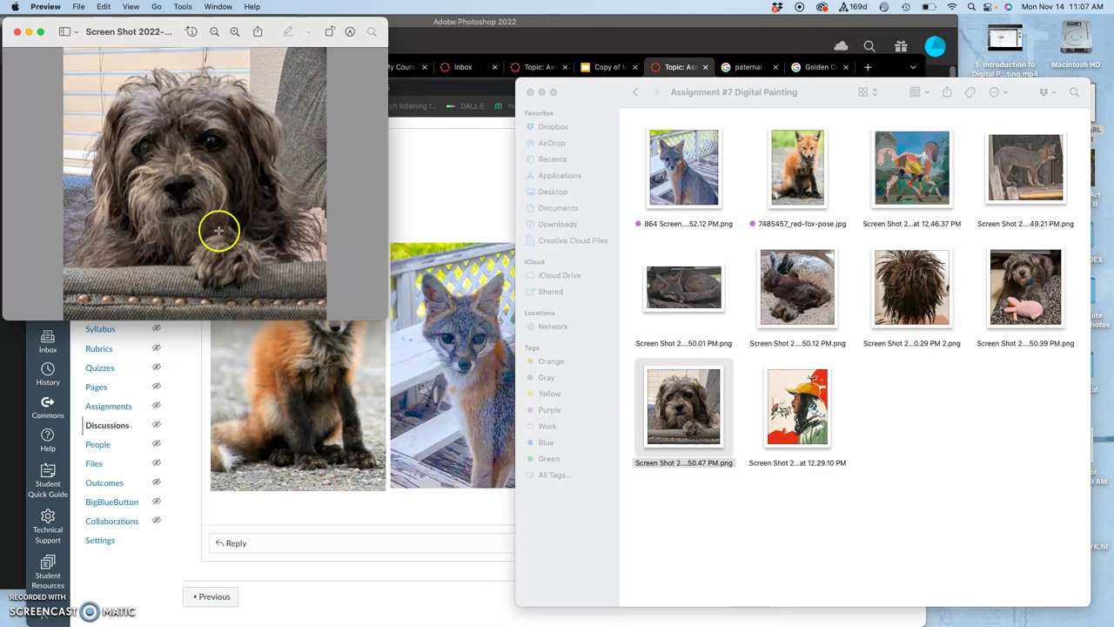
{"action": "left_click", "coordinate": [17, 33]}
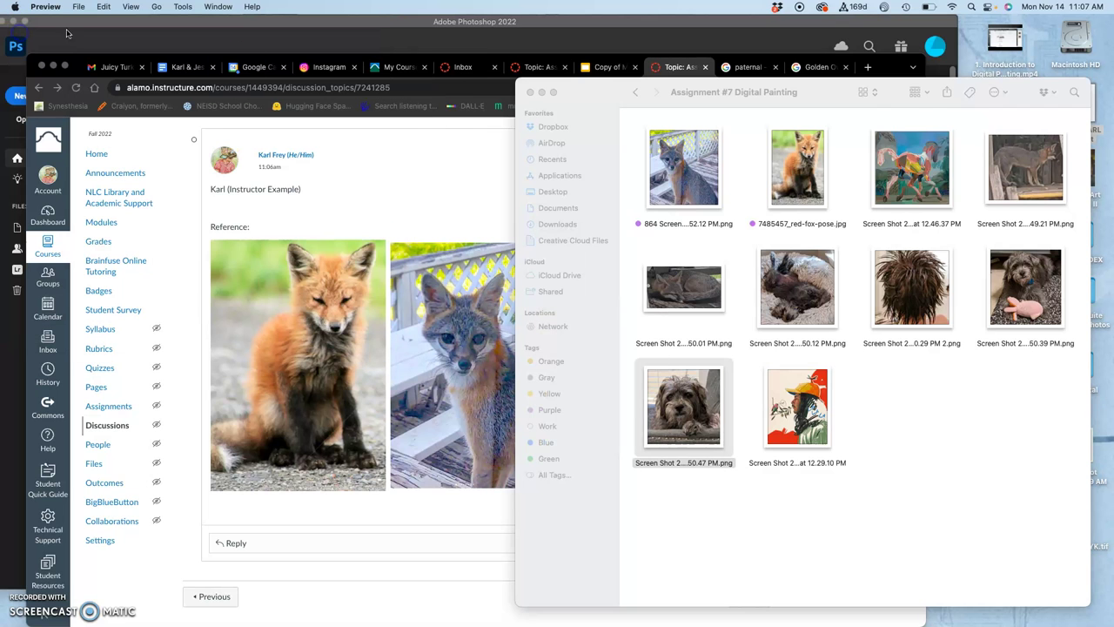
{"action": "double_click", "coordinate": [908, 293]}
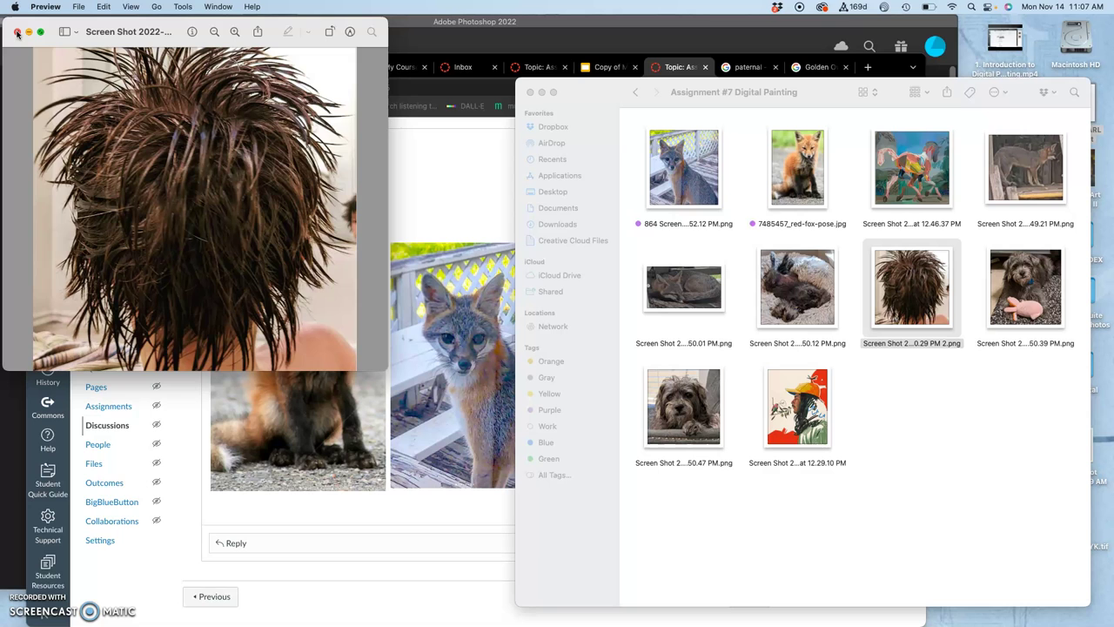
{"action": "left_click", "coordinate": [16, 33]}
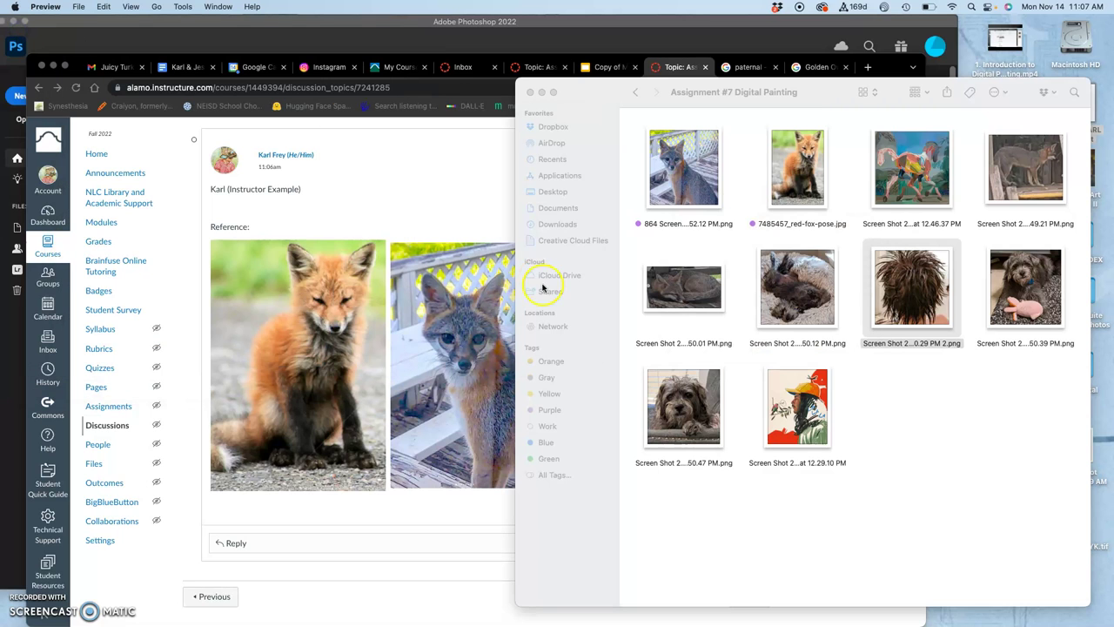
View and close the standing fox, sleeping fox and dog-in-bed screenshots, returning to the course page.
{"action": "left_click", "coordinate": [924, 387]}
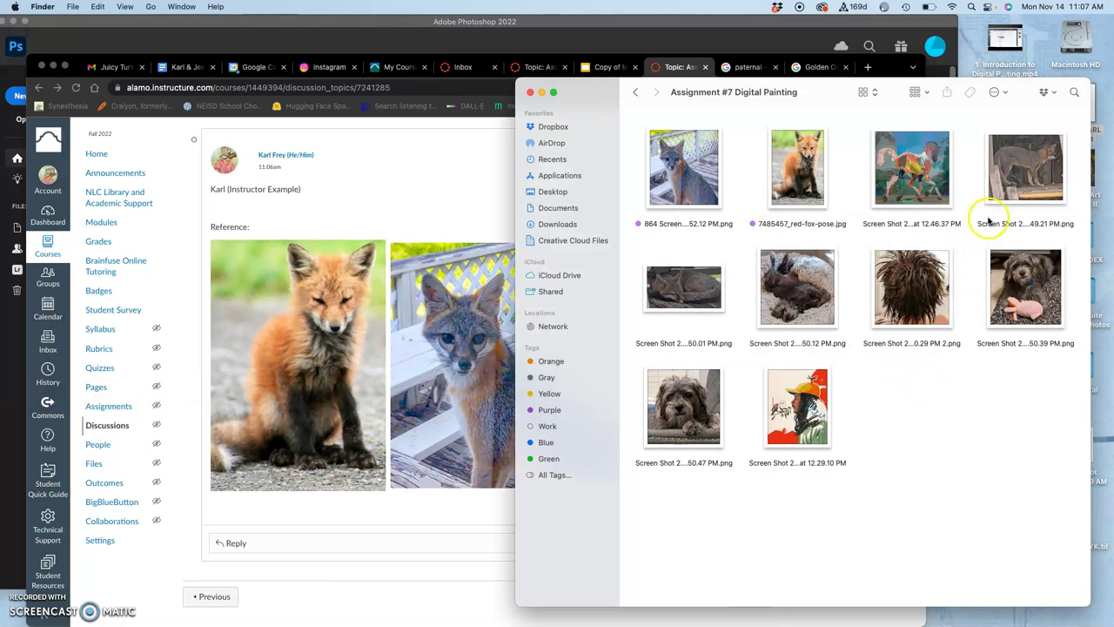
{"action": "left_click", "coordinate": [1020, 177]}
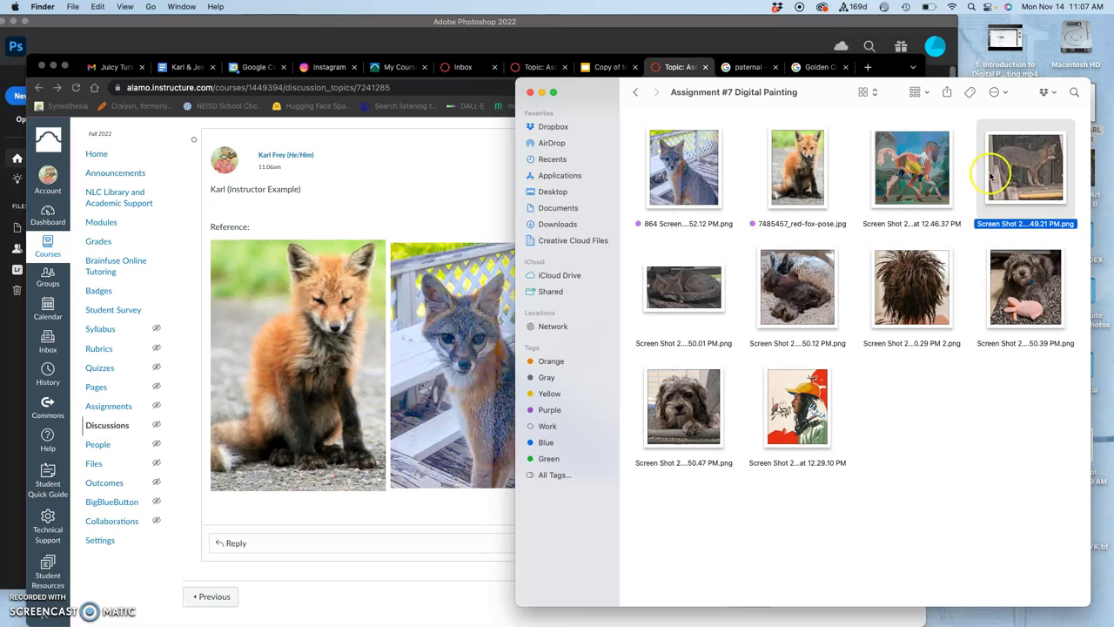
{"action": "double_click", "coordinate": [1030, 170]}
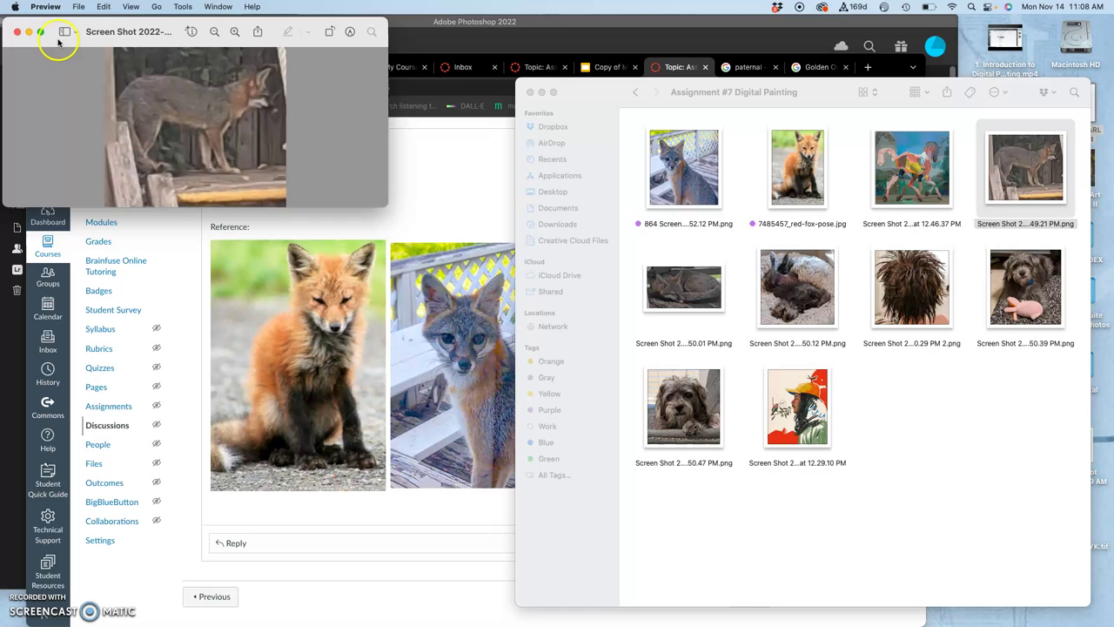
{"action": "left_click", "coordinate": [17, 33]}
{"action": "left_click", "coordinate": [669, 282]}
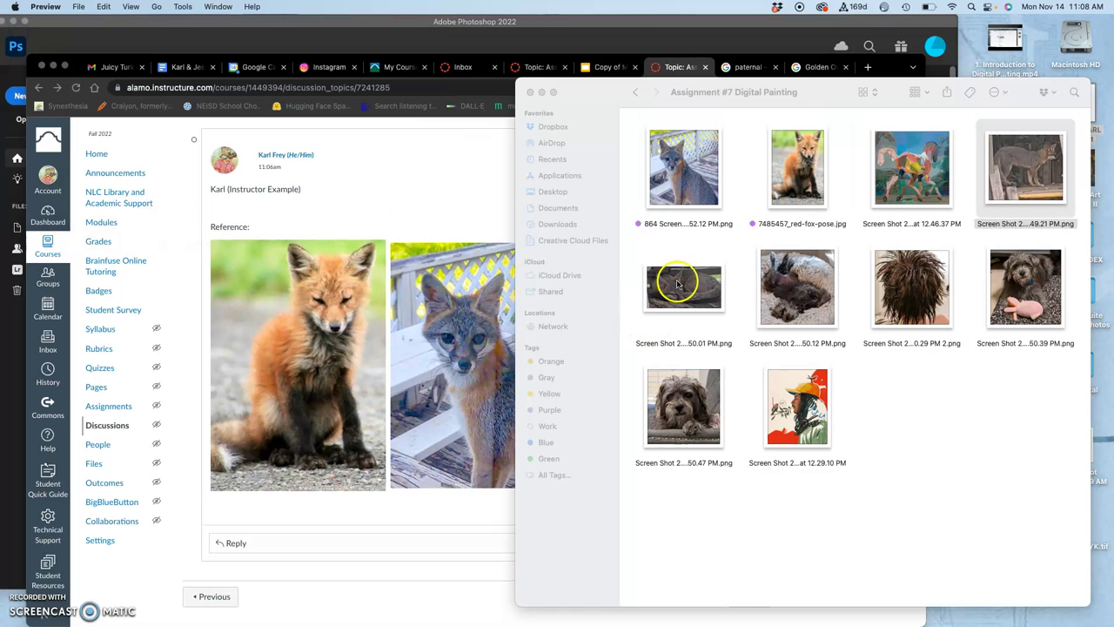
{"action": "double_click", "coordinate": [677, 283]}
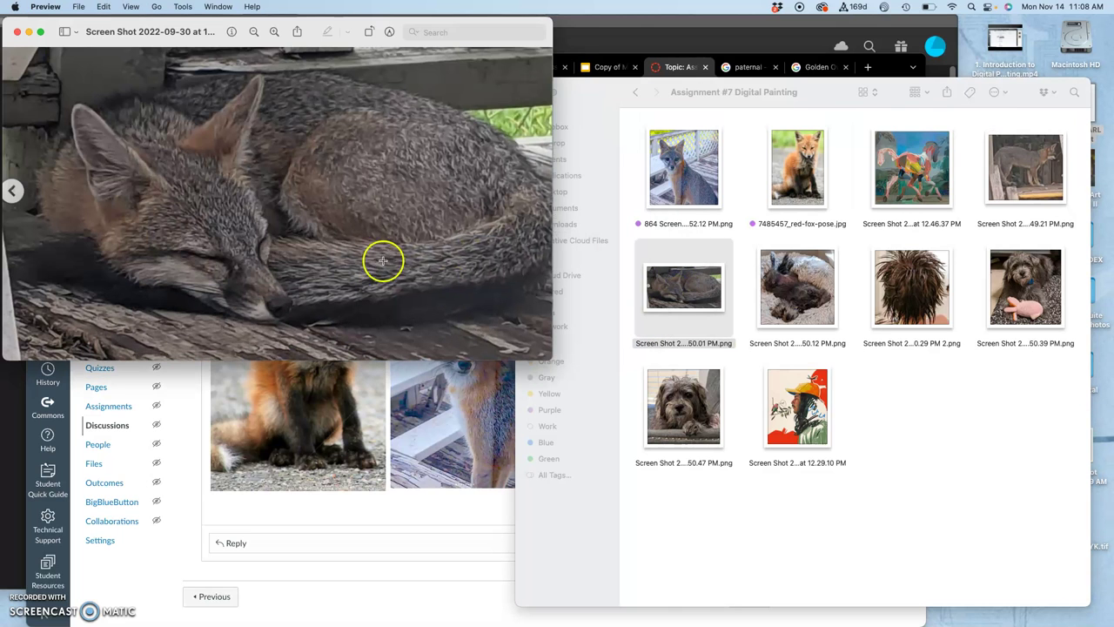
{"action": "left_click", "coordinate": [17, 33]}
{"action": "left_click", "coordinate": [795, 292]}
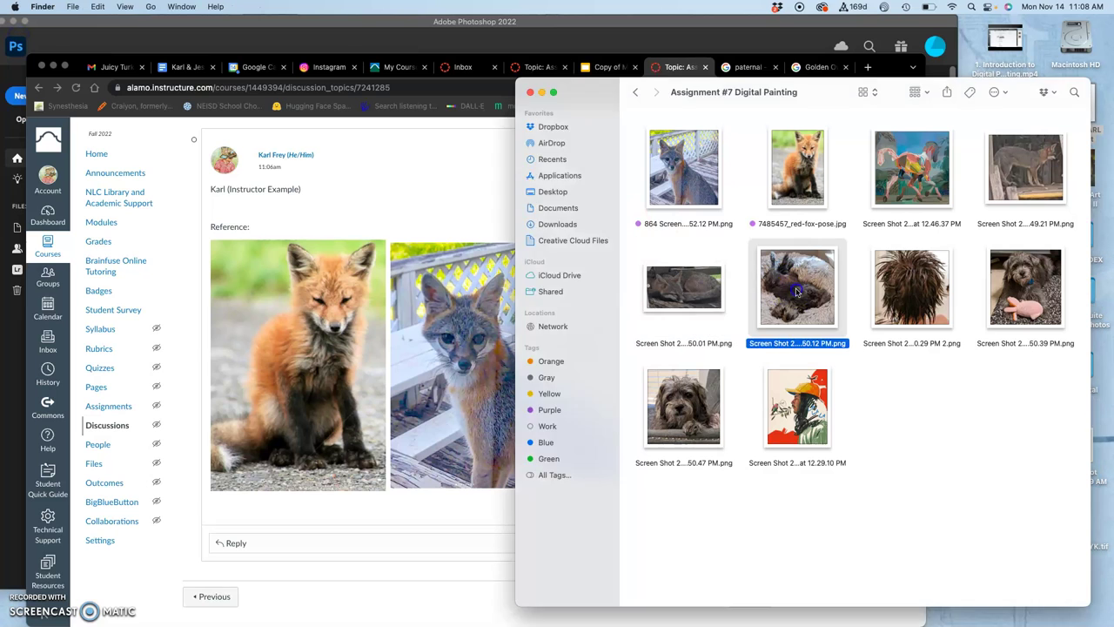
{"action": "double_click", "coordinate": [795, 292]}
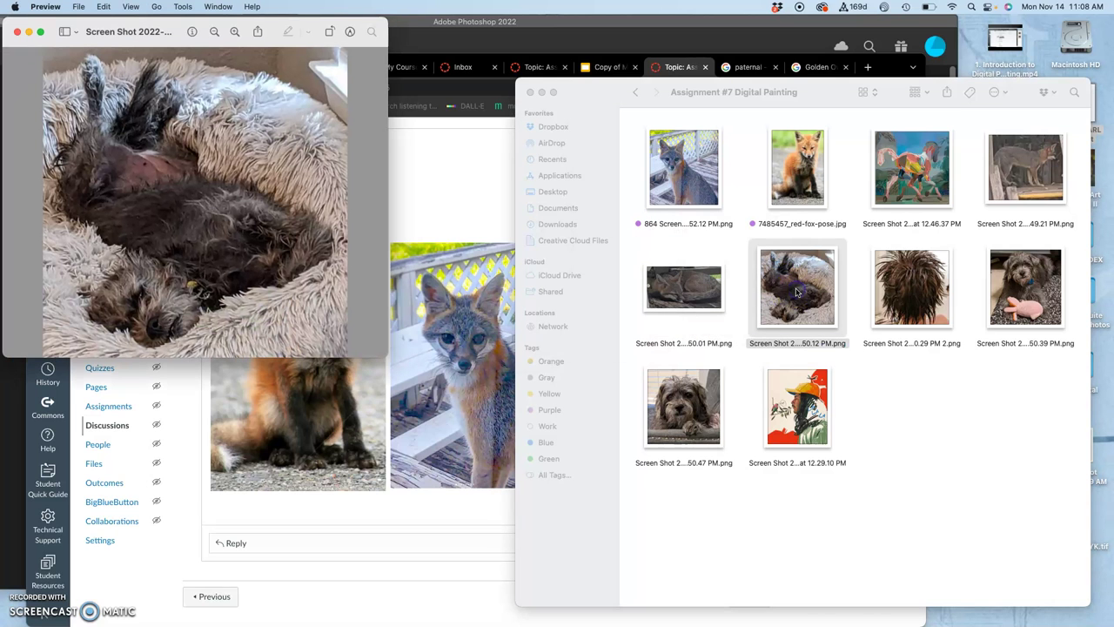
{"action": "left_click", "coordinate": [17, 33]}
{"action": "left_click", "coordinate": [378, 202]}
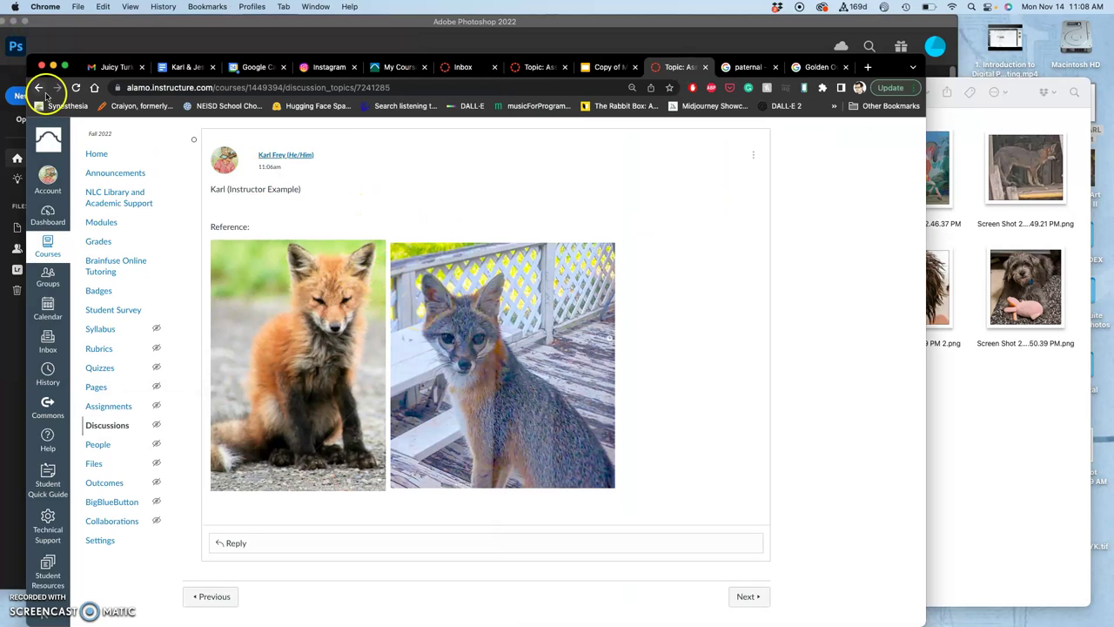
Switch to Photoshop and create a blank 11 x 14 in, 350 ppi document via File > New.
{"action": "left_click", "coordinate": [54, 67]}
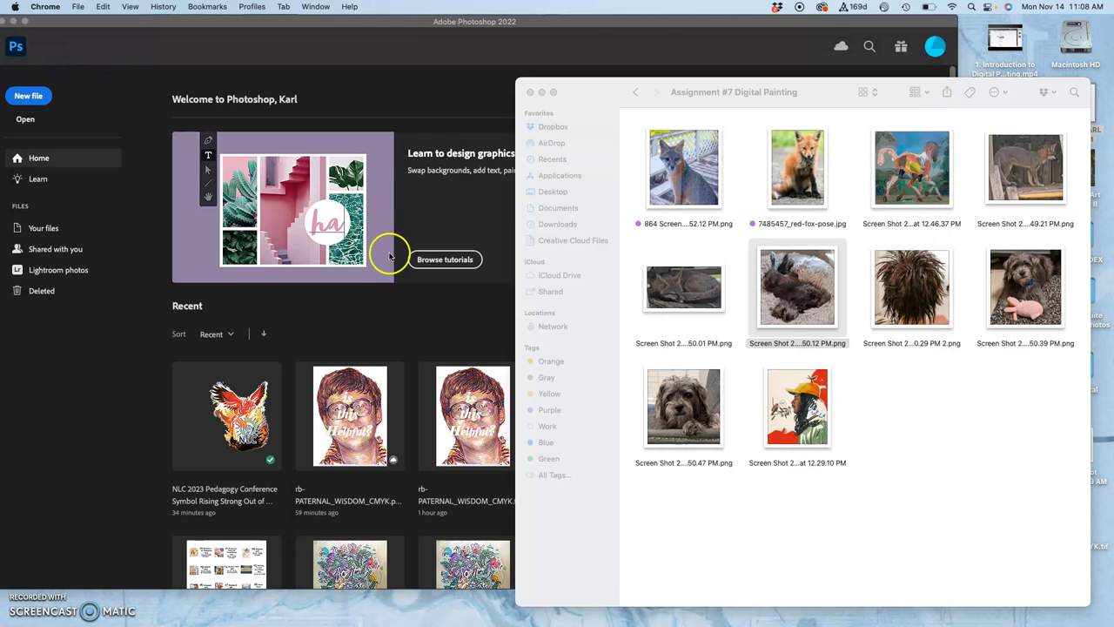
{"action": "left_click", "coordinate": [426, 100]}
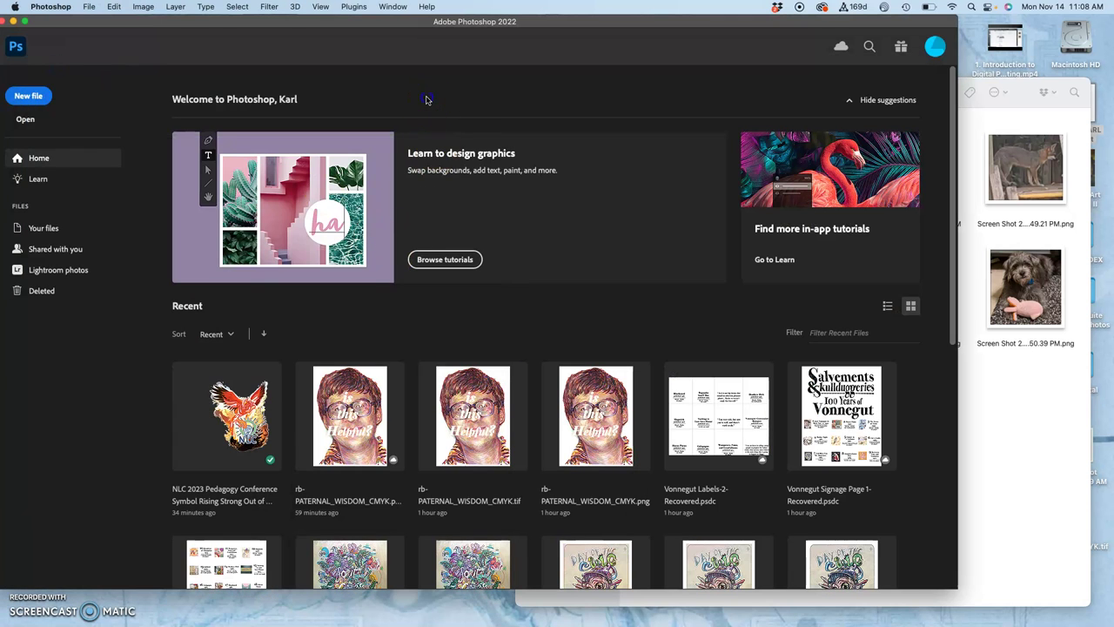
{"action": "left_click", "coordinate": [89, 7]}
{"action": "left_click", "coordinate": [96, 22]}
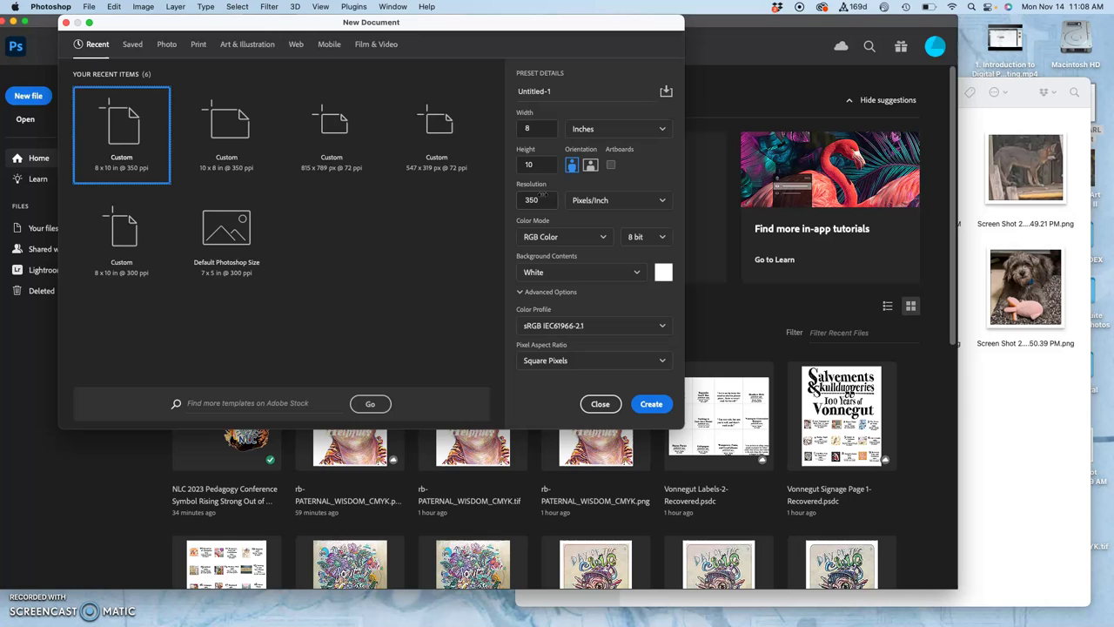
{"action": "left_click", "coordinate": [518, 130]}
{"action": "type", "text": "11"}
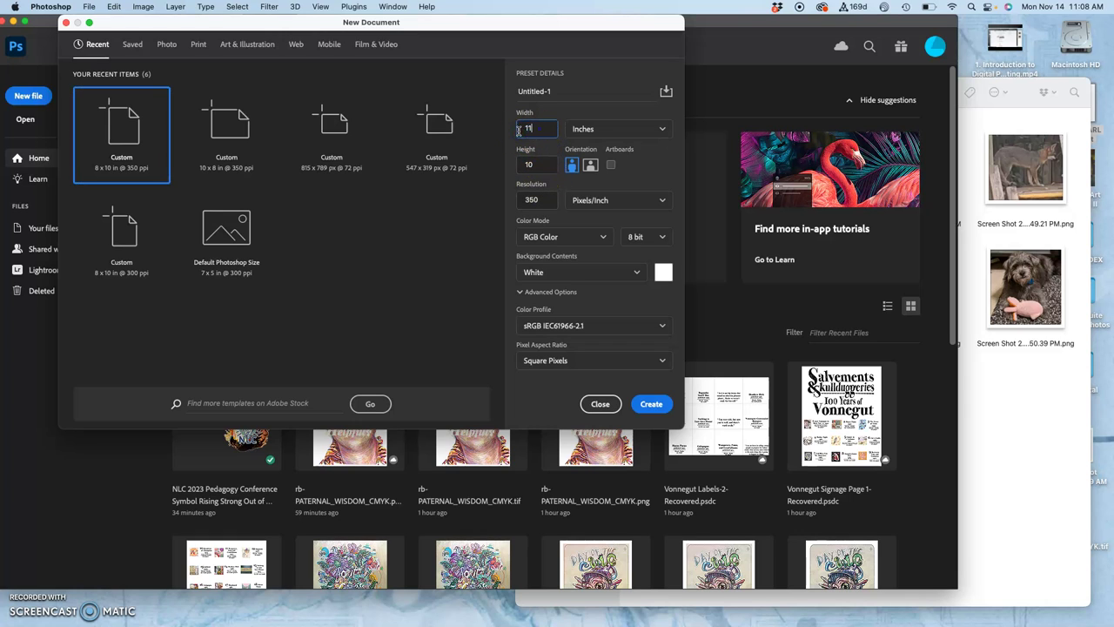
{"action": "left_click", "coordinate": [521, 163]}
{"action": "type", "text": "1"}
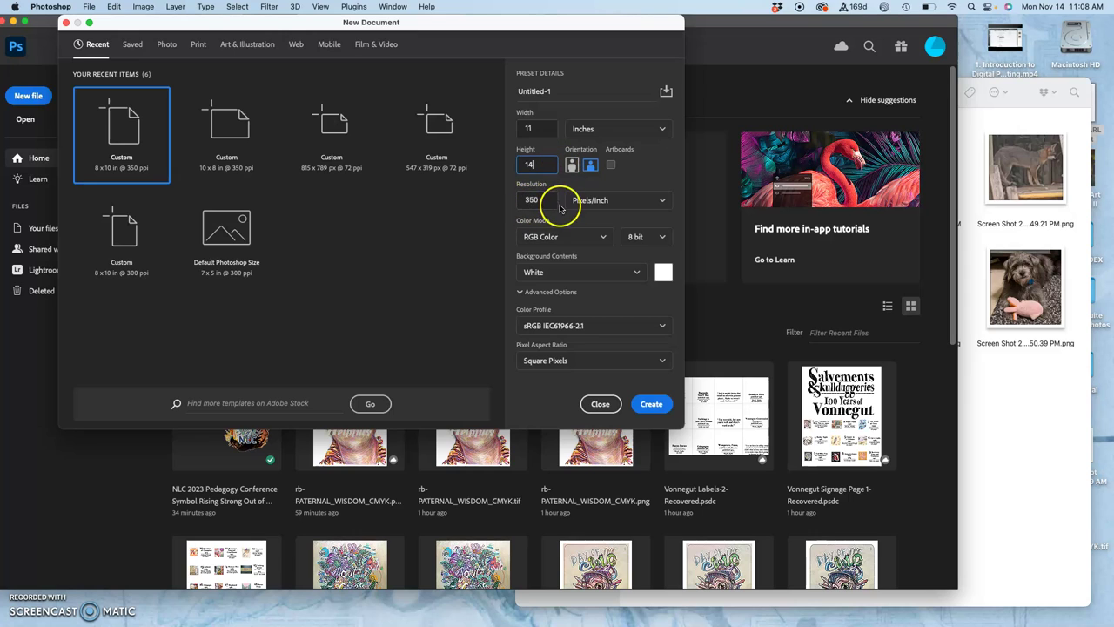
{"action": "left_click", "coordinate": [648, 403]}
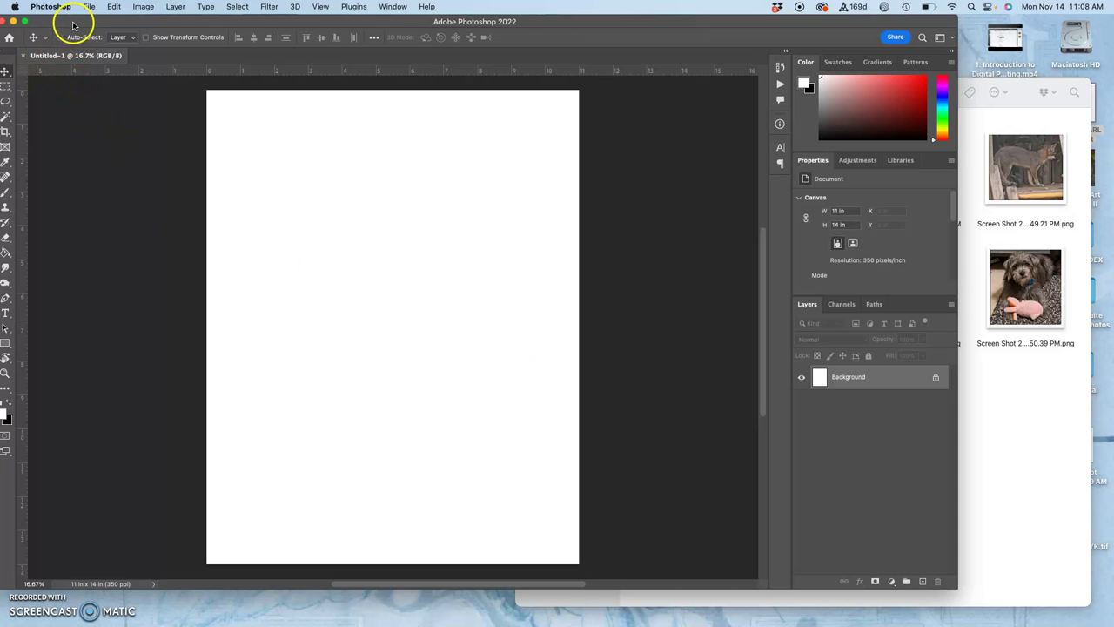
{"action": "left_click_drag", "start_coordinate": [74, 23], "coordinate": [91, 24]}
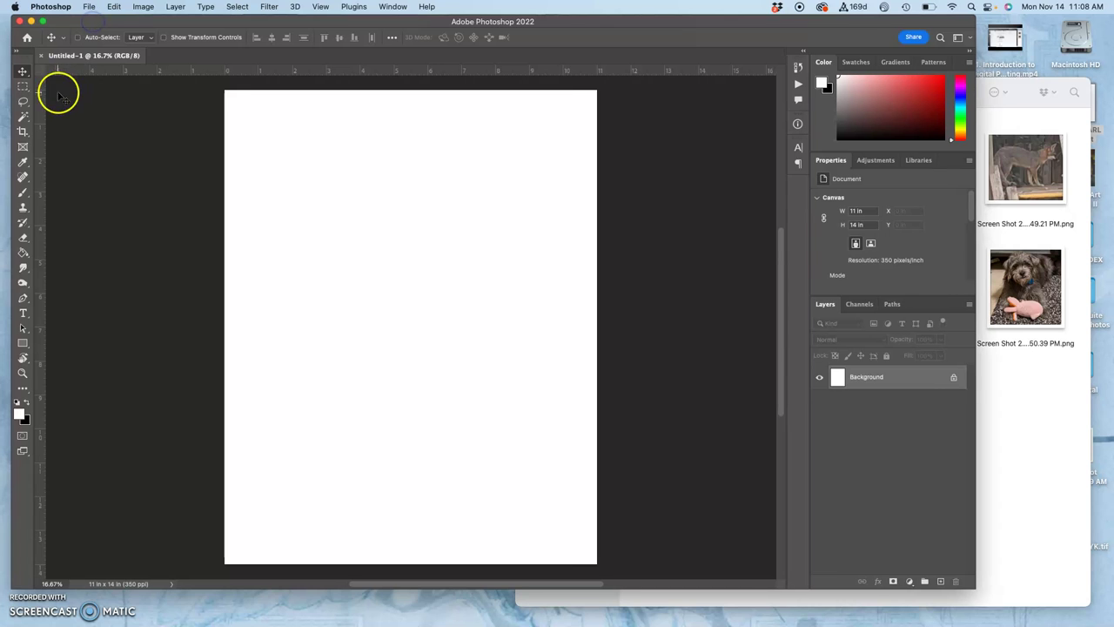
{"action": "left_click_drag", "start_coordinate": [40, 103], "coordinate": [225, 121]}
{"action": "left_click_drag", "start_coordinate": [375, 75], "coordinate": [373, 90]}
{"action": "left_click_drag", "start_coordinate": [42, 131], "coordinate": [597, 165]}
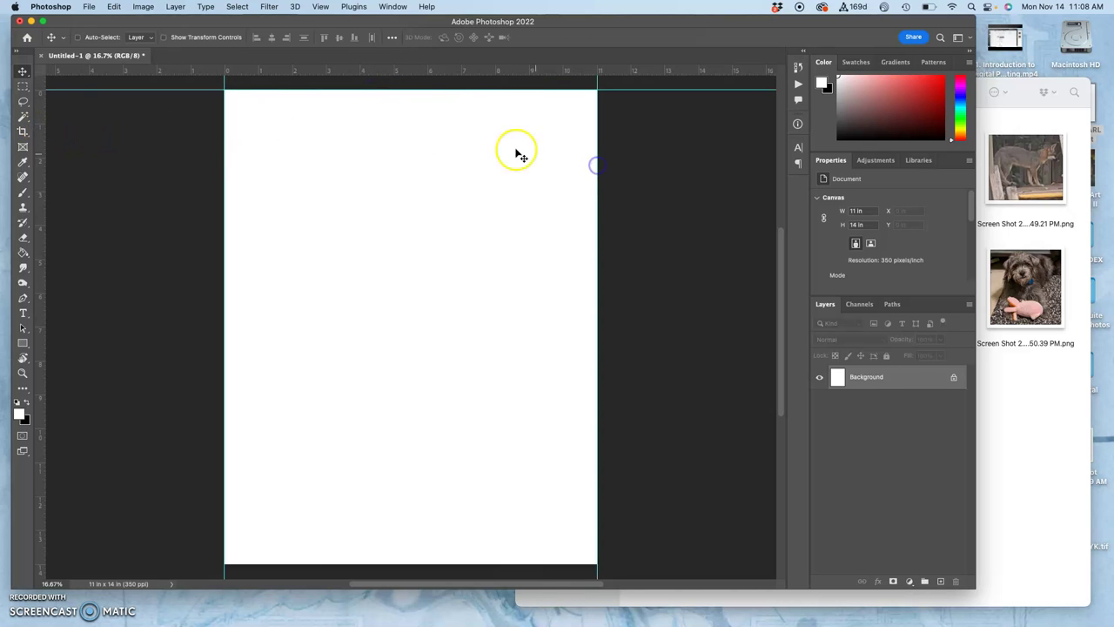
{"action": "left_click_drag", "start_coordinate": [432, 70], "coordinate": [439, 563]}
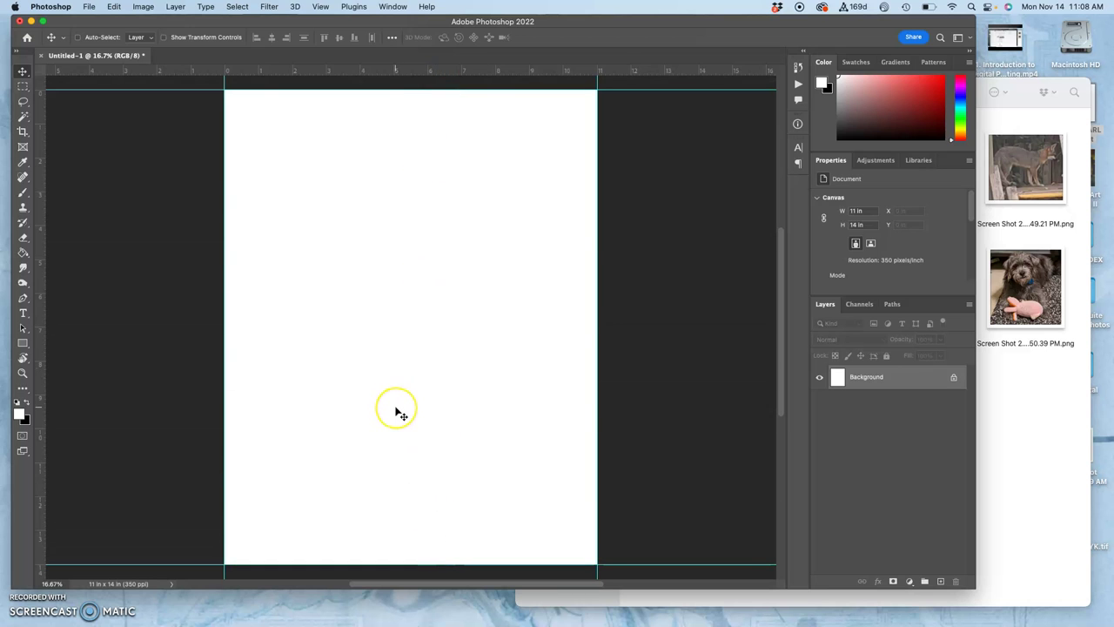
{"action": "key", "text": "super+minus"}
{"action": "key", "text": "super+minus"}
{"action": "key", "text": "super+minus"}
{"action": "key", "text": "super+minus"}
{"action": "key", "text": "super+plus"}
{"action": "key", "text": "super+plus"}
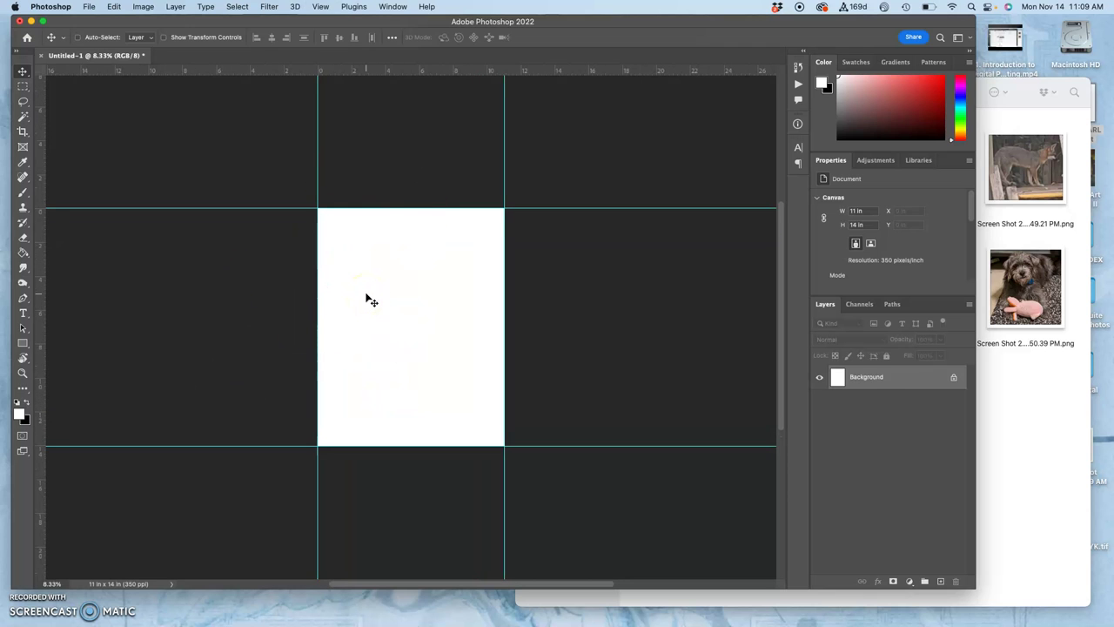
{"action": "key", "text": "super+plus"}
{"action": "key", "text": "super+plus"}
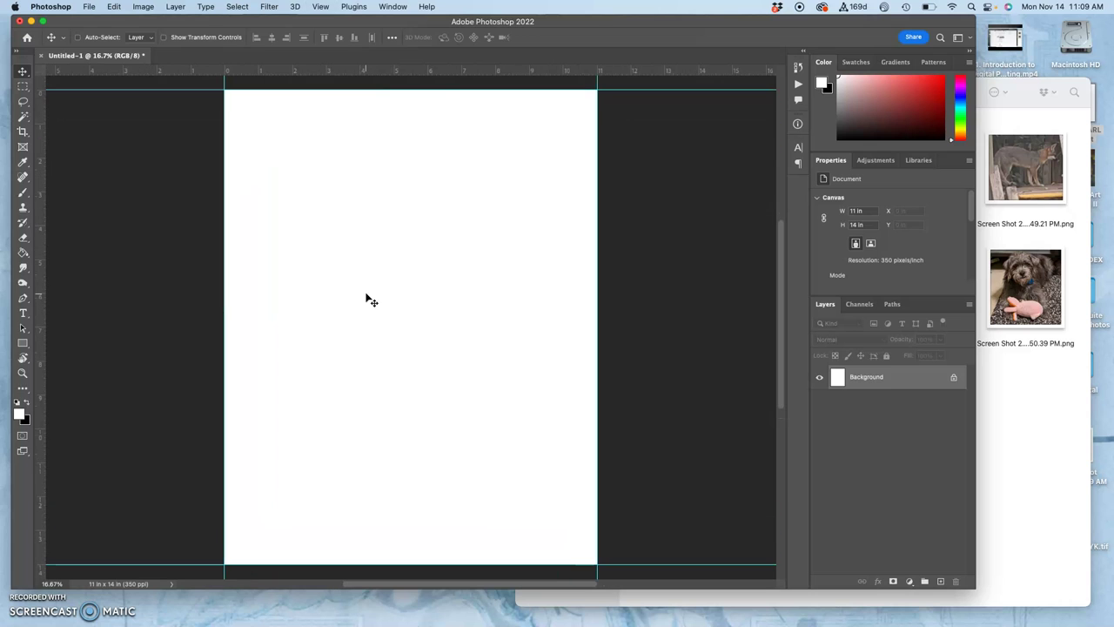
{"action": "scroll", "coordinate": [411, 289], "scroll_direction": "right", "scroll_amount": 5}
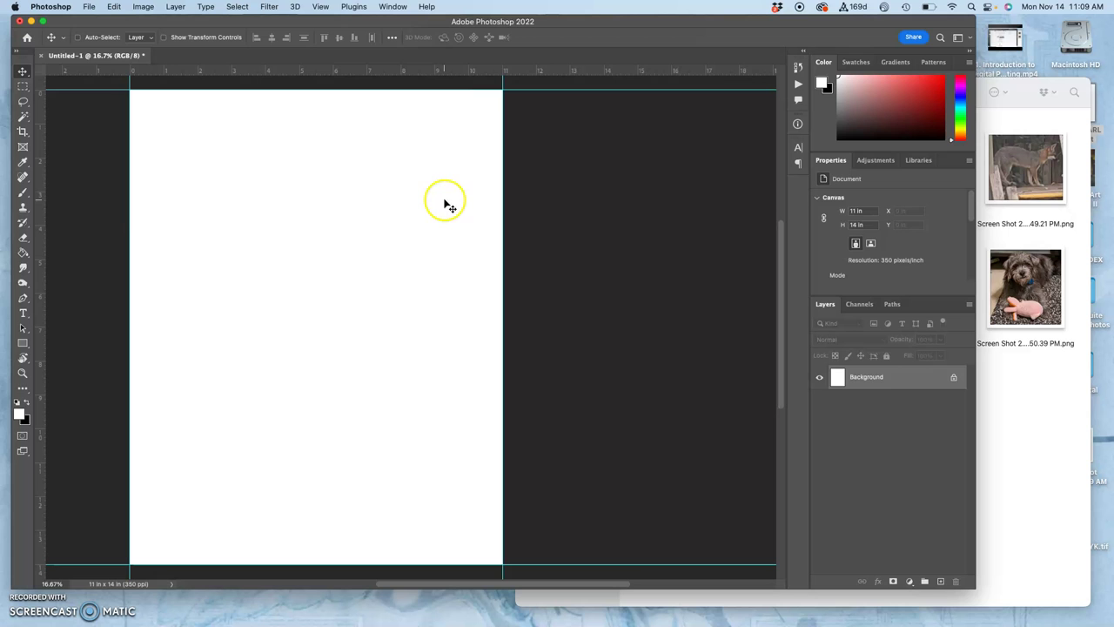
Open 7485457_red-fox-pose.jpg from the Assignment #7 folder in Photoshop 2022 using Open With.
{"action": "left_click", "coordinate": [1019, 379]}
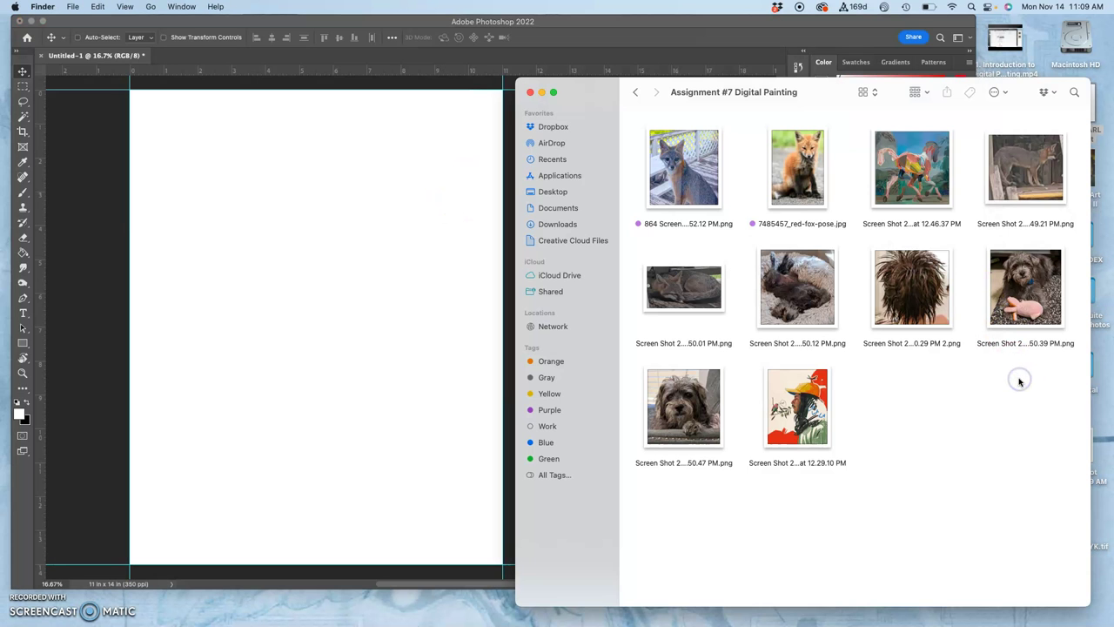
{"action": "left_click", "coordinate": [805, 193]}
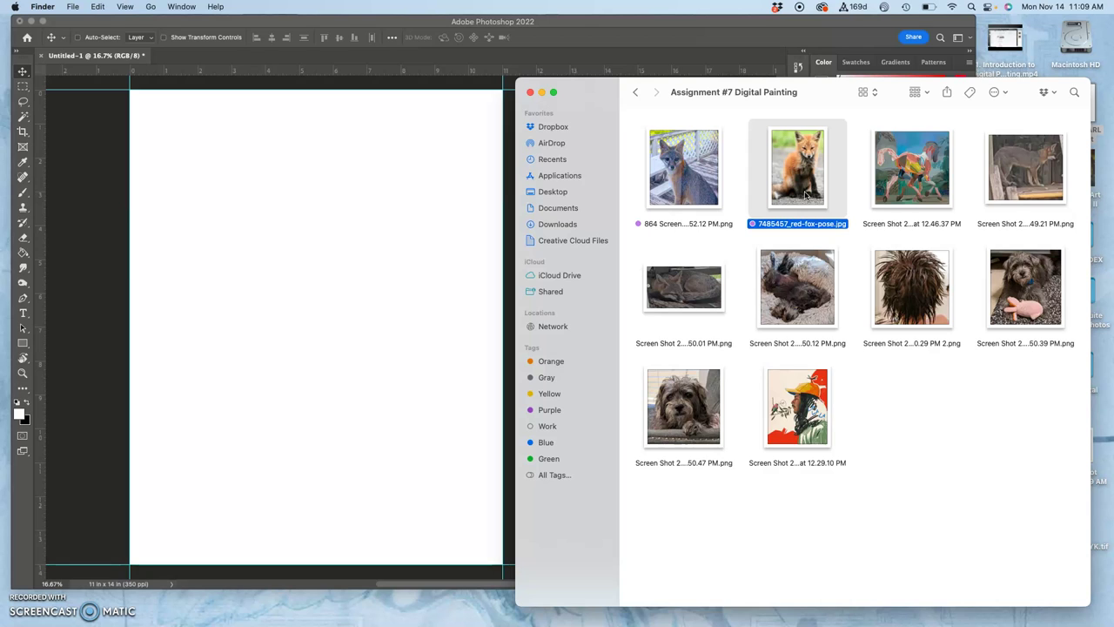
{"action": "left_click", "coordinate": [806, 179]}
{"action": "right_click", "coordinate": [806, 177]}
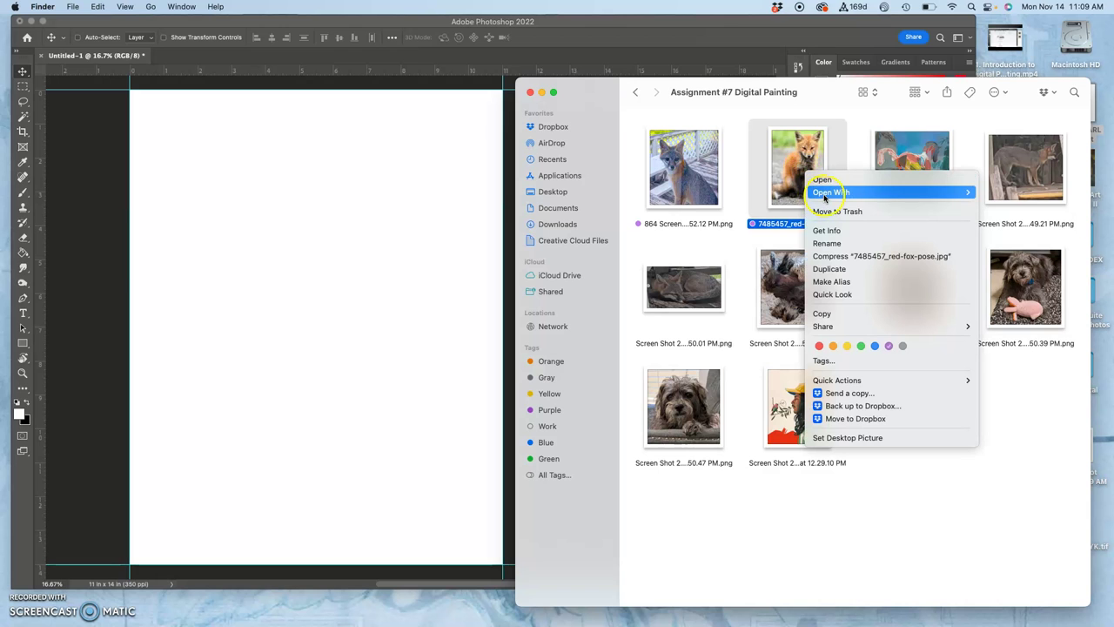
{"action": "mouse_move", "coordinate": [824, 193]}
{"action": "left_click", "coordinate": [1021, 235]}
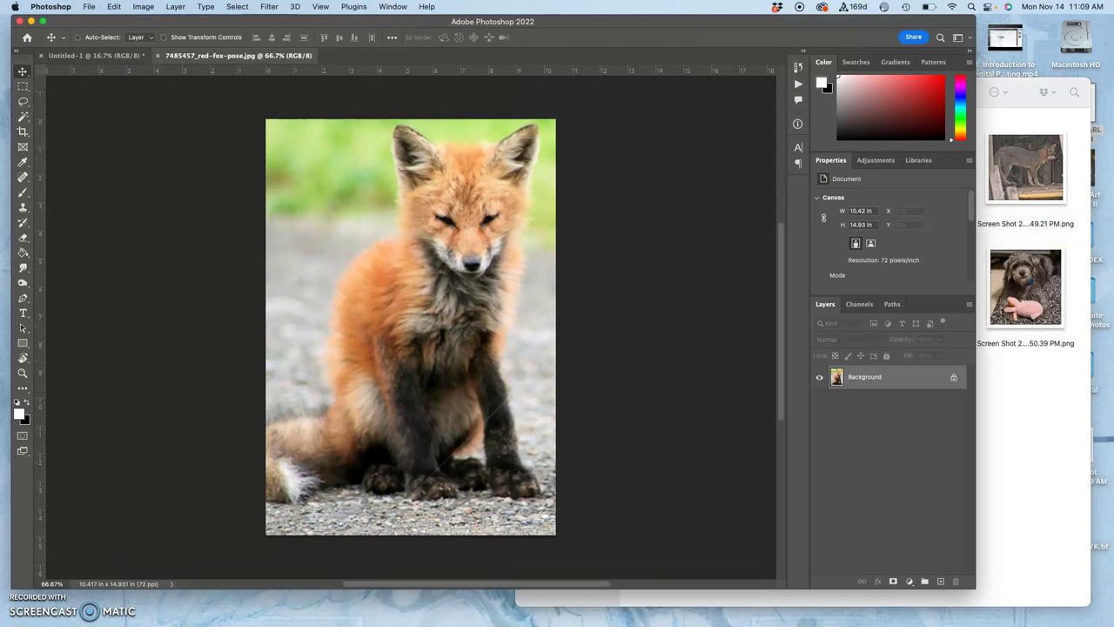
Tile Untitled-1 and the fox photo with Window > Arrange > 2-up Vertical.
{"action": "left_click", "coordinate": [103, 57]}
{"action": "left_click", "coordinate": [292, 65]}
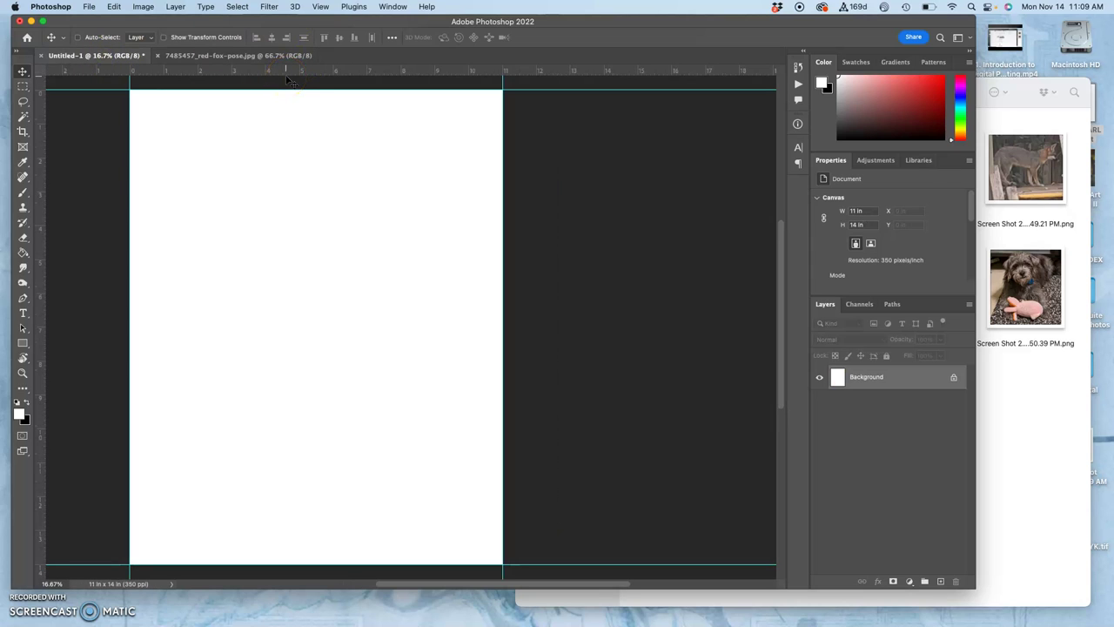
{"action": "left_click", "coordinate": [258, 67]}
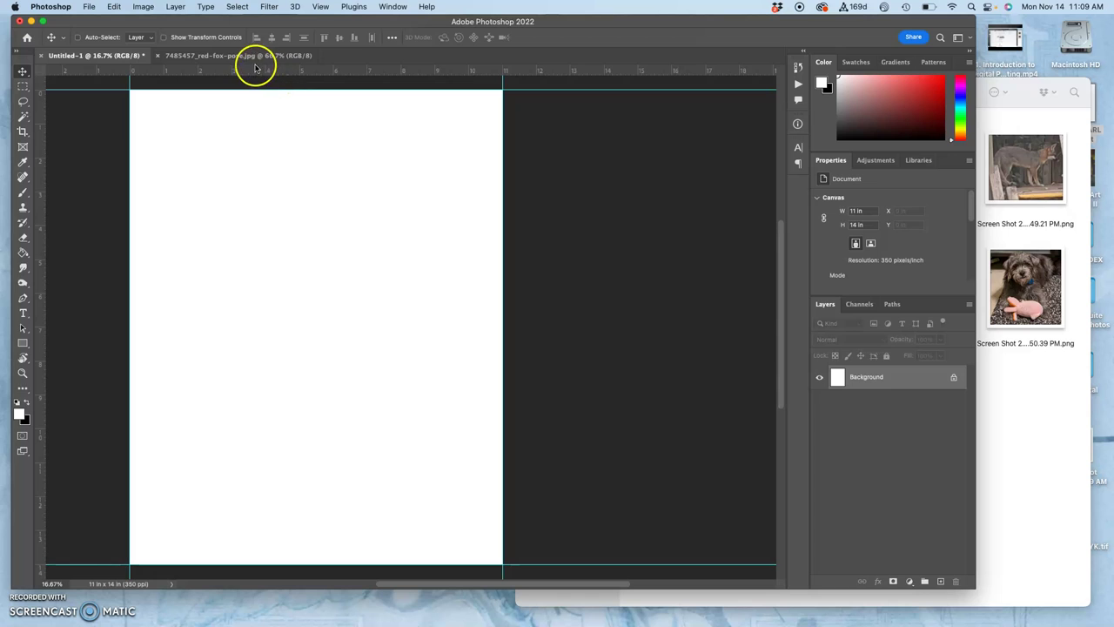
{"action": "left_click", "coordinate": [117, 58]}
{"action": "left_click", "coordinate": [392, 8]}
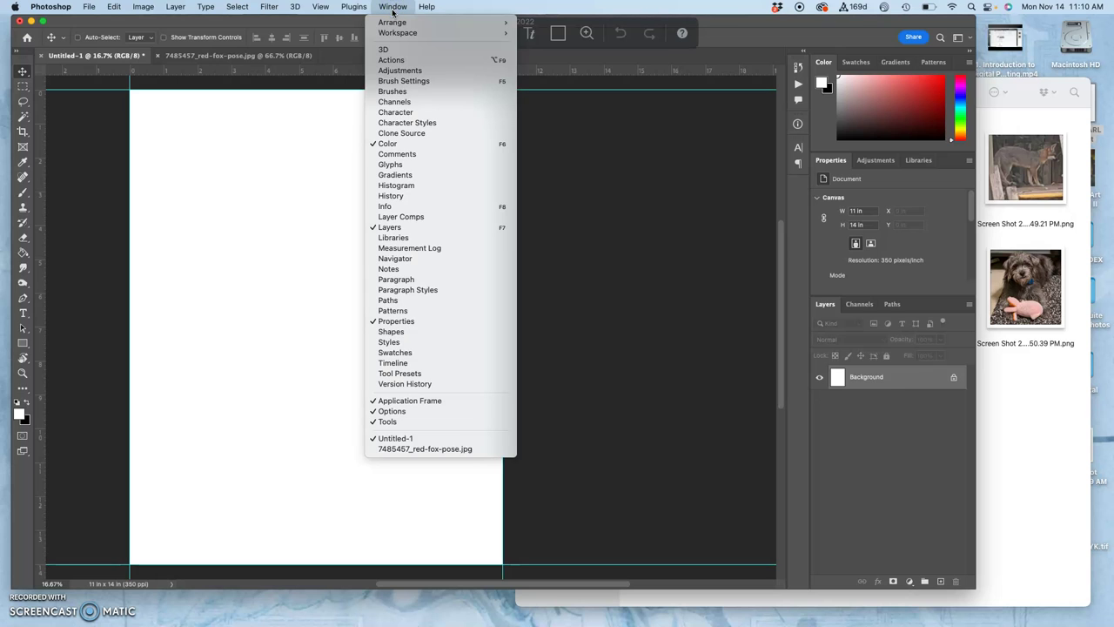
{"action": "left_click", "coordinate": [392, 23]}
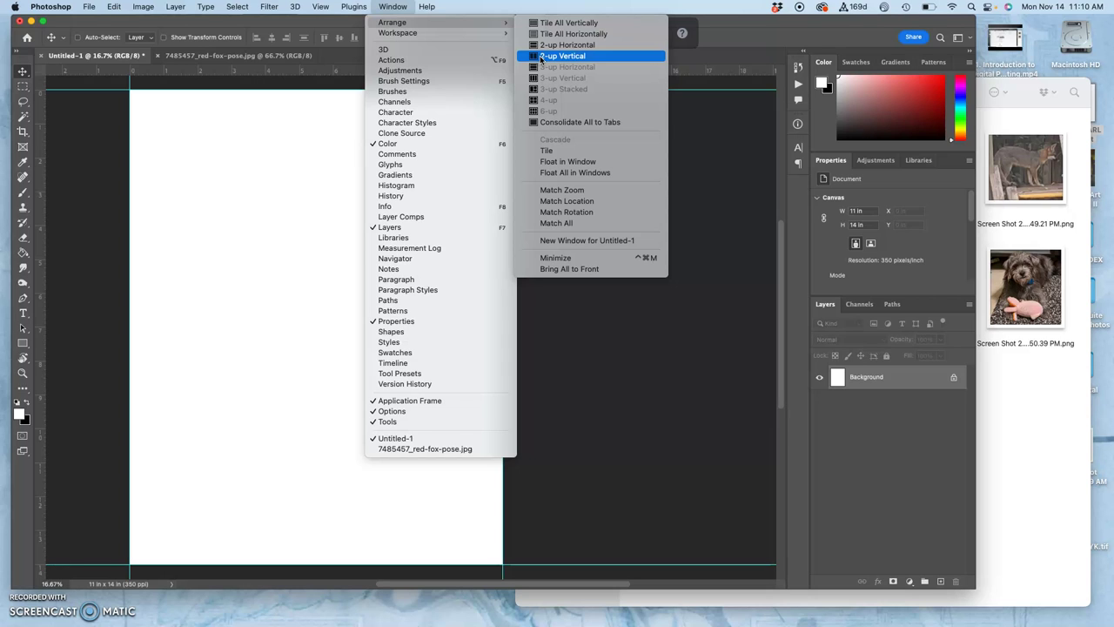
{"action": "left_click", "coordinate": [542, 57]}
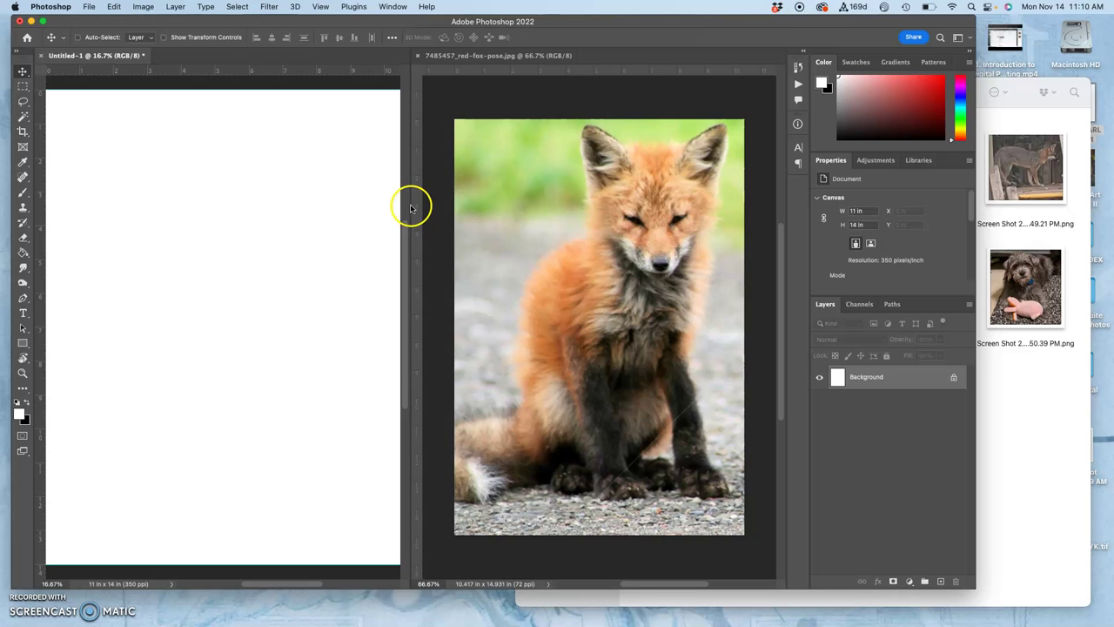
Drag the divider right to widen the blank canvas pane beside the fox photo.
{"action": "left_click_drag", "start_coordinate": [410, 206], "coordinate": [465, 199]}
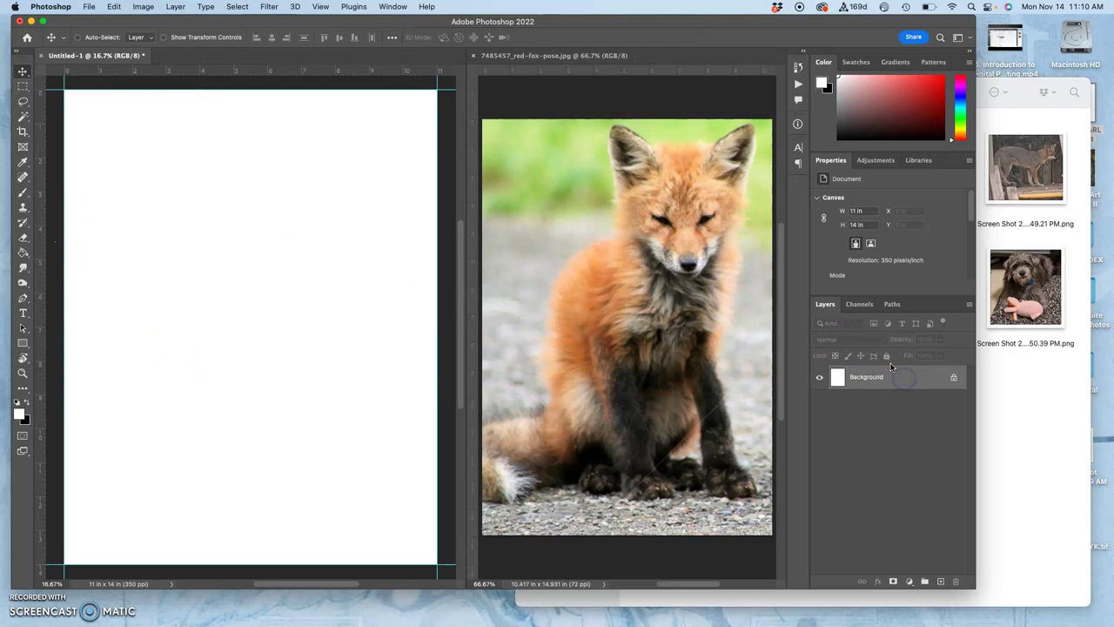
Convert the Background into a locked Layer 0, checking its visibility.
{"action": "double_click", "coordinate": [905, 383]}
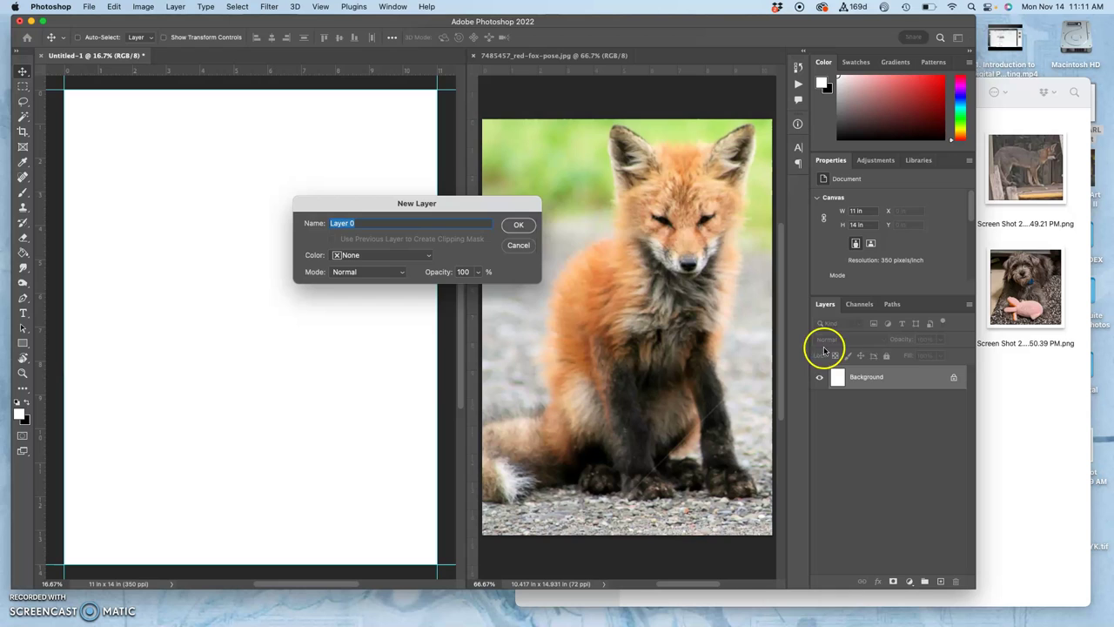
{"action": "left_click", "coordinate": [517, 224]}
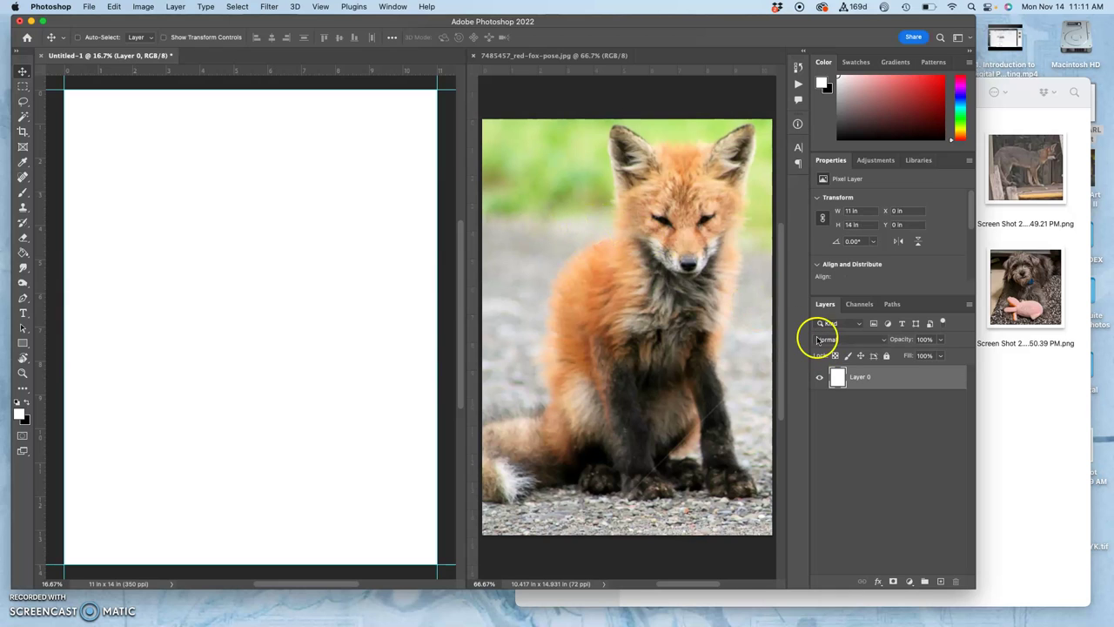
{"action": "left_click", "coordinate": [886, 356]}
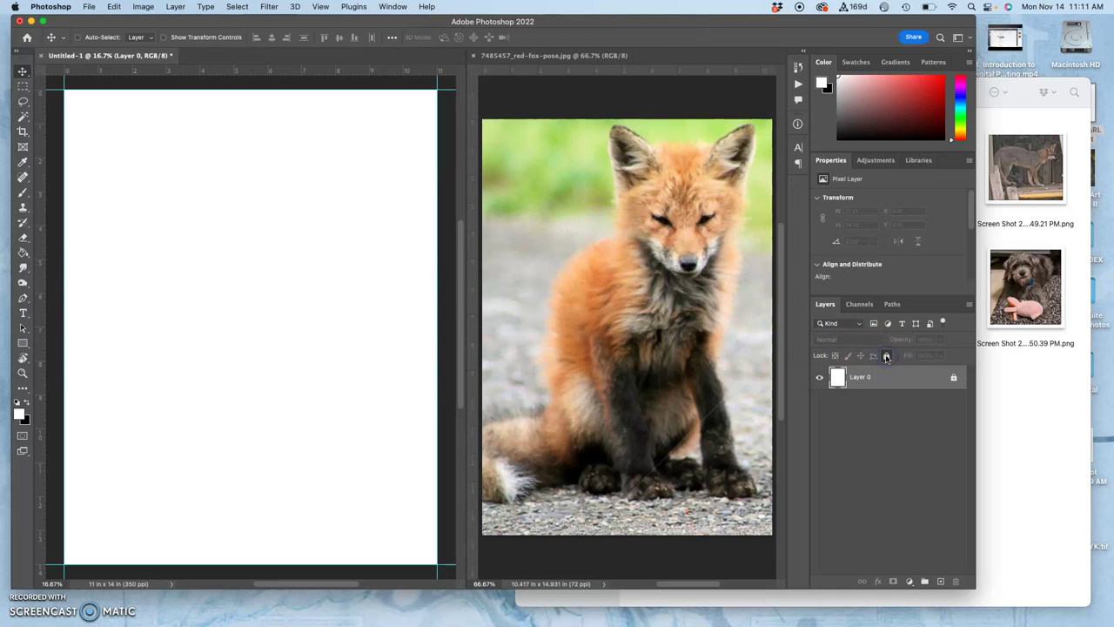
{"action": "left_click", "coordinate": [819, 377]}
{"action": "left_click", "coordinate": [819, 379]}
{"action": "left_click", "coordinate": [819, 379]}
{"action": "left_click", "coordinate": [819, 379]}
{"action": "left_click", "coordinate": [868, 380]}
Add a new empty layer above Layer 0 and name it Sketch.
{"action": "left_click", "coordinate": [940, 581]}
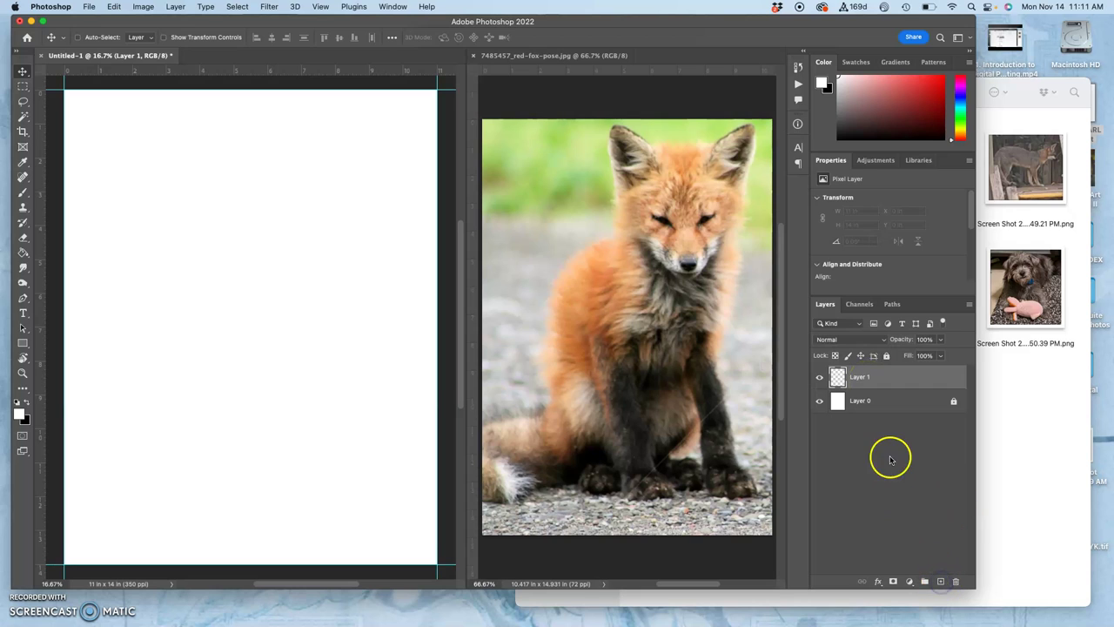
{"action": "double_click", "coordinate": [859, 376]}
{"action": "type", "text": "Sketch"}
{"action": "left_click", "coordinate": [882, 377]}
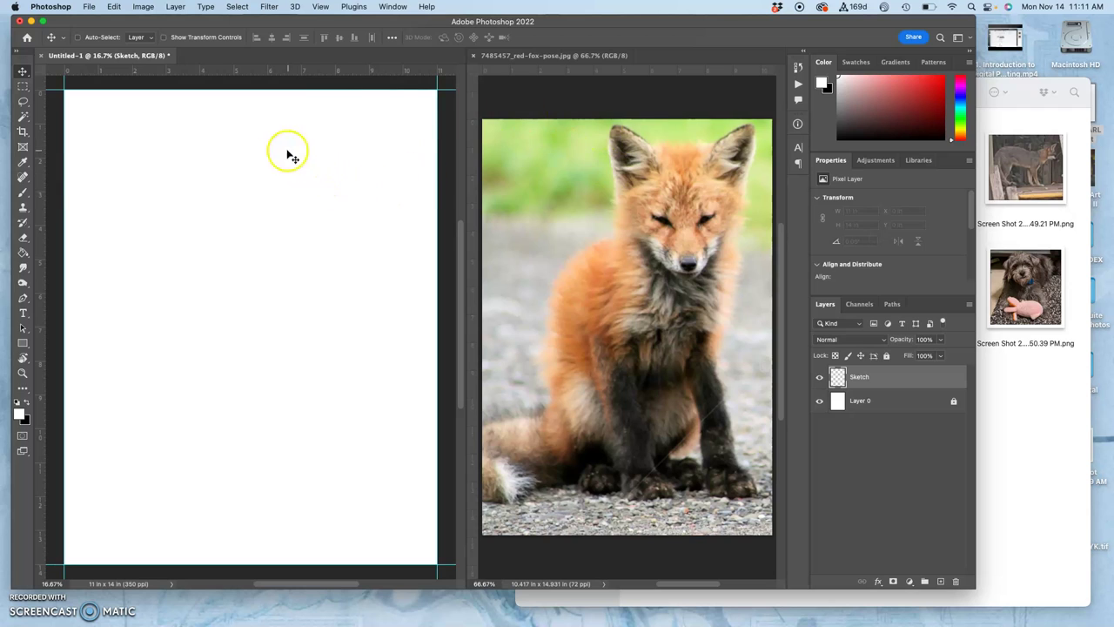
Select the Brush tool, check its flyout, and bring the fox photo document forward.
{"action": "left_click", "coordinate": [23, 192]}
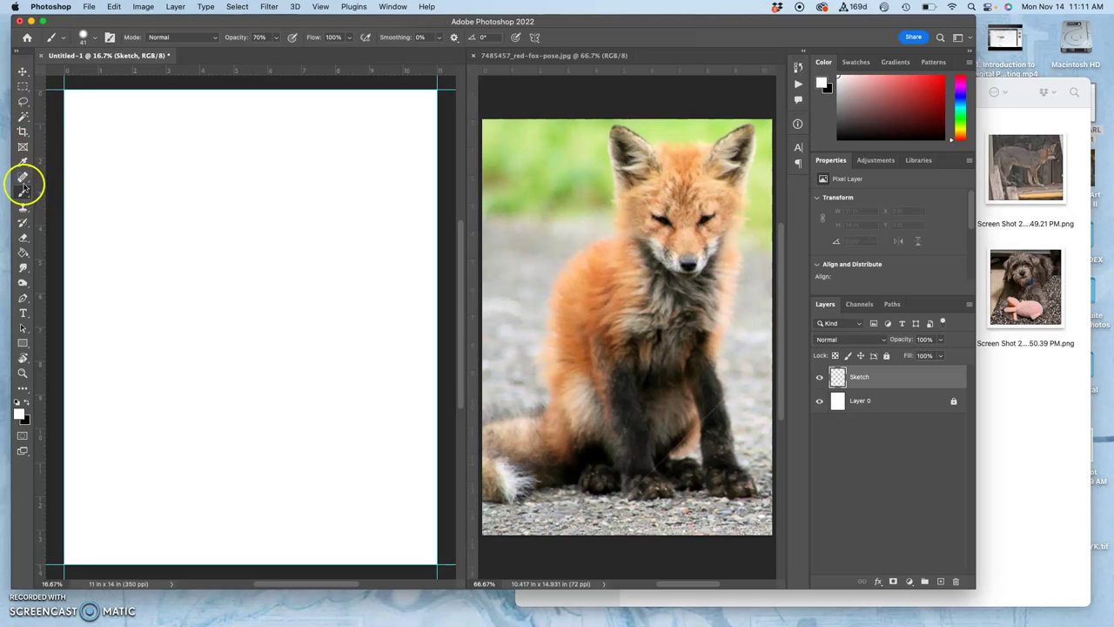
{"action": "left_click", "coordinate": [24, 194]}
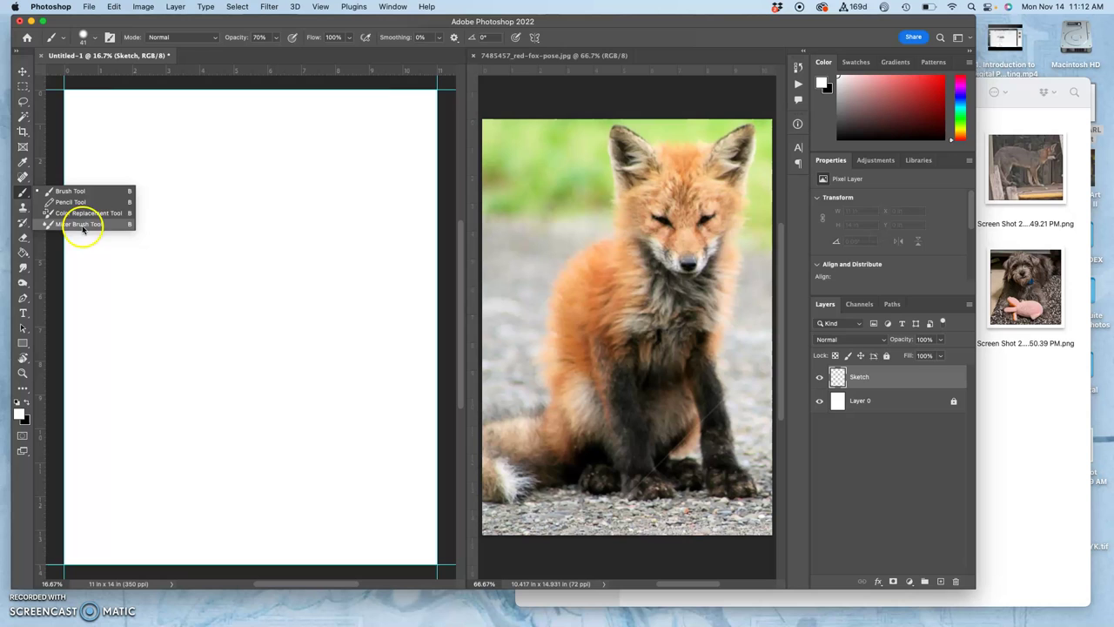
{"action": "left_click", "coordinate": [566, 55]}
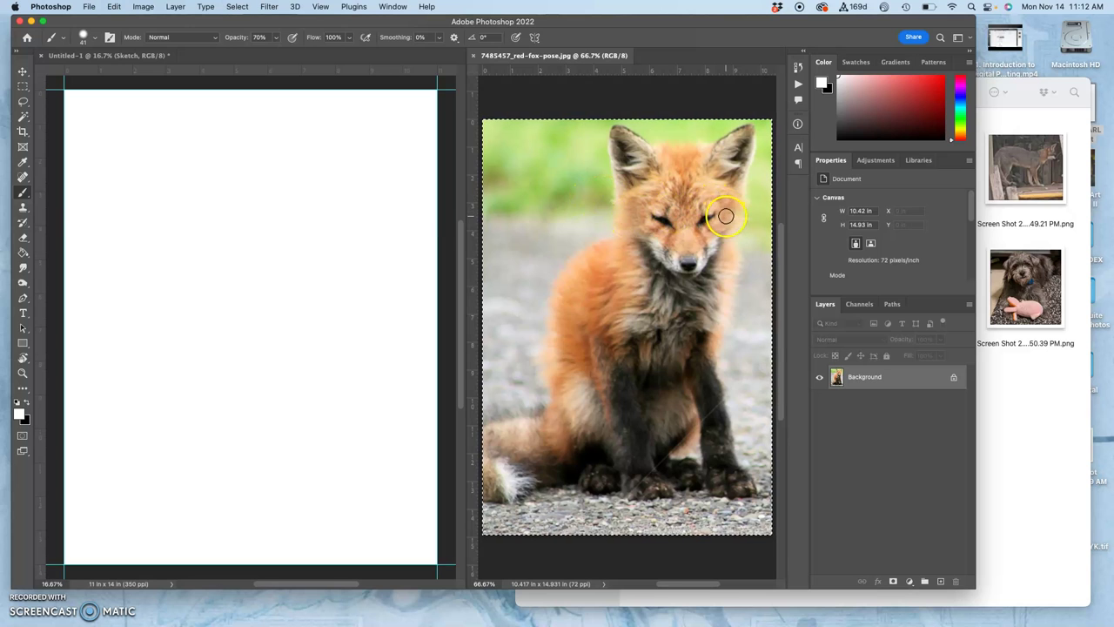
Paste the fox photo into Untitled-1, zoom in, and add a new empty layer.
{"action": "left_click", "coordinate": [154, 58]}
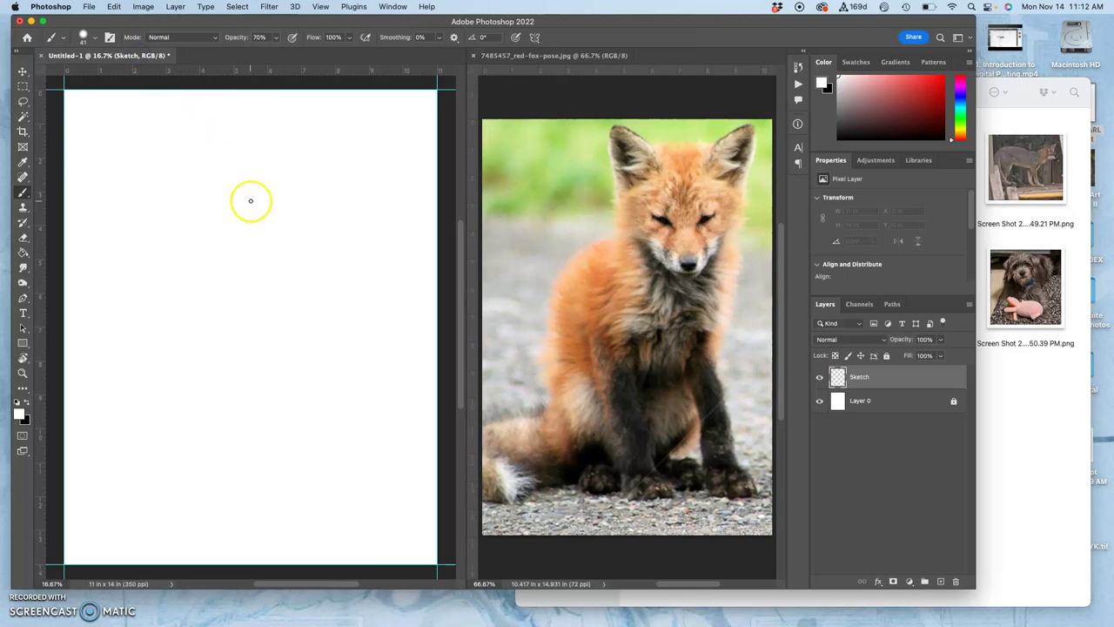
{"action": "key", "text": "super+v"}
{"action": "key", "text": "super+equal"}
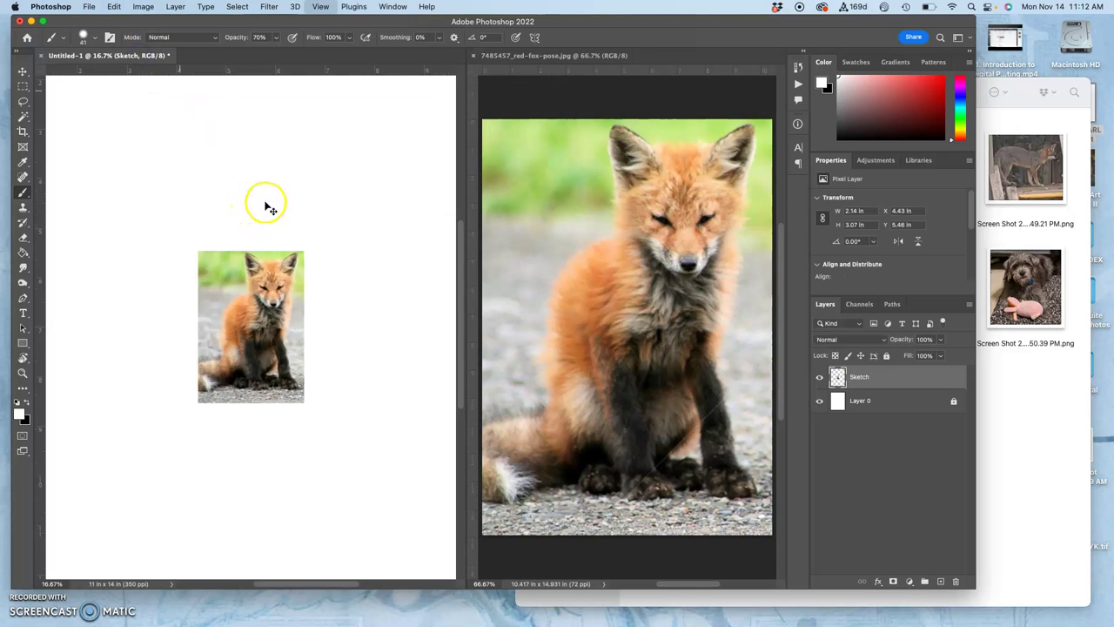
{"action": "key", "text": "super+equal"}
{"action": "key", "text": "super+equal"}
{"action": "key", "text": "super+equal"}
{"action": "key", "text": "super+equal"}
{"action": "key", "text": "super+equal"}
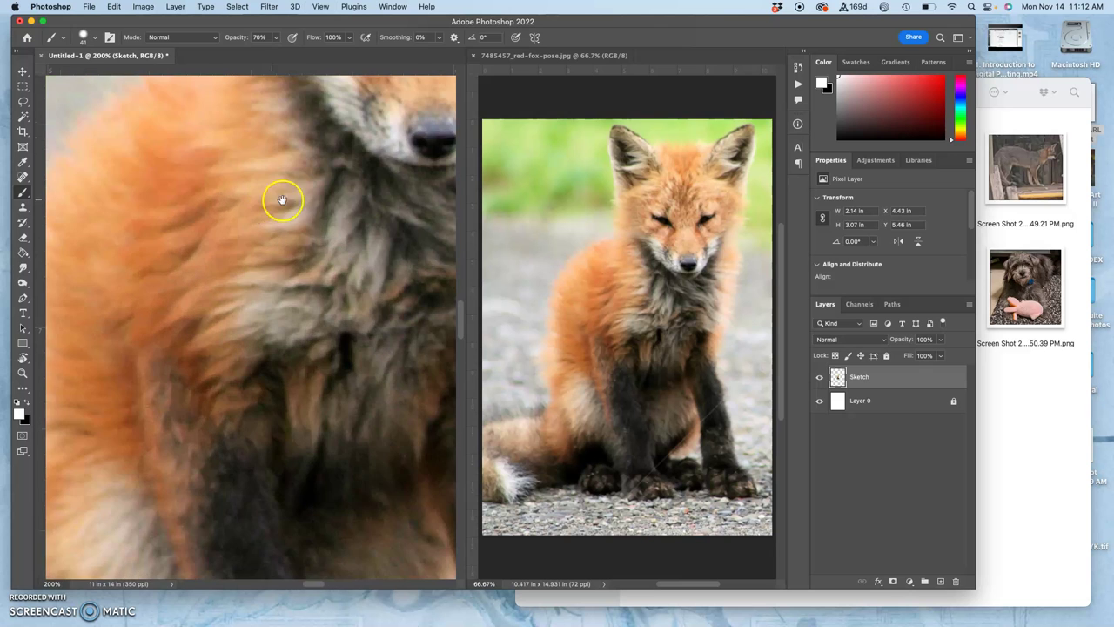
{"action": "scroll", "coordinate": [282, 200], "scroll_direction": "up", "scroll_amount": 10}
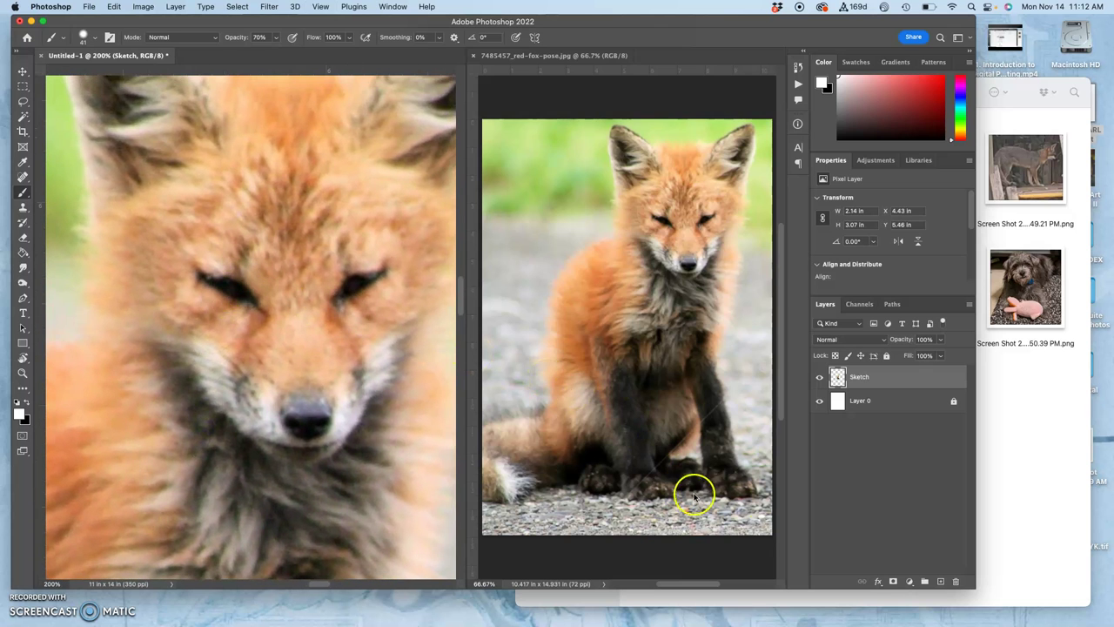
{"action": "left_click", "coordinate": [940, 581]}
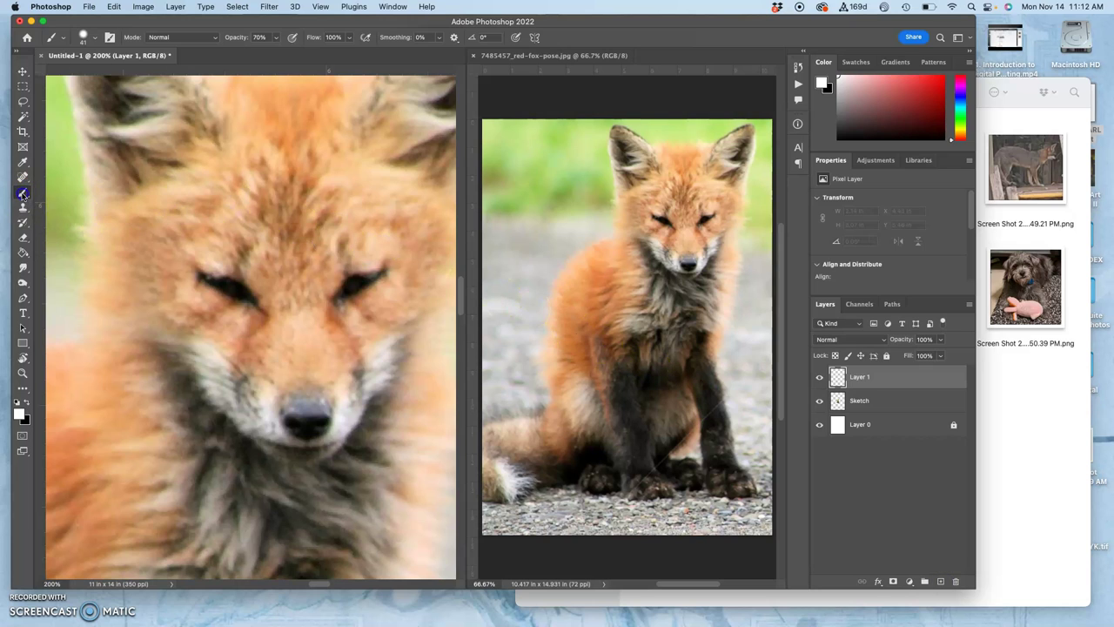
Choose the Mixer Brush, set it to Dry, Heavy Load, and sample all layers.
{"action": "mouse_move", "coordinate": [22, 193]}
{"action": "left_mouse_down"}
{"action": "mouse_move", "coordinate": [50, 199]}
{"action": "mouse_move", "coordinate": [59, 225]}
{"action": "left_mouse_up"}
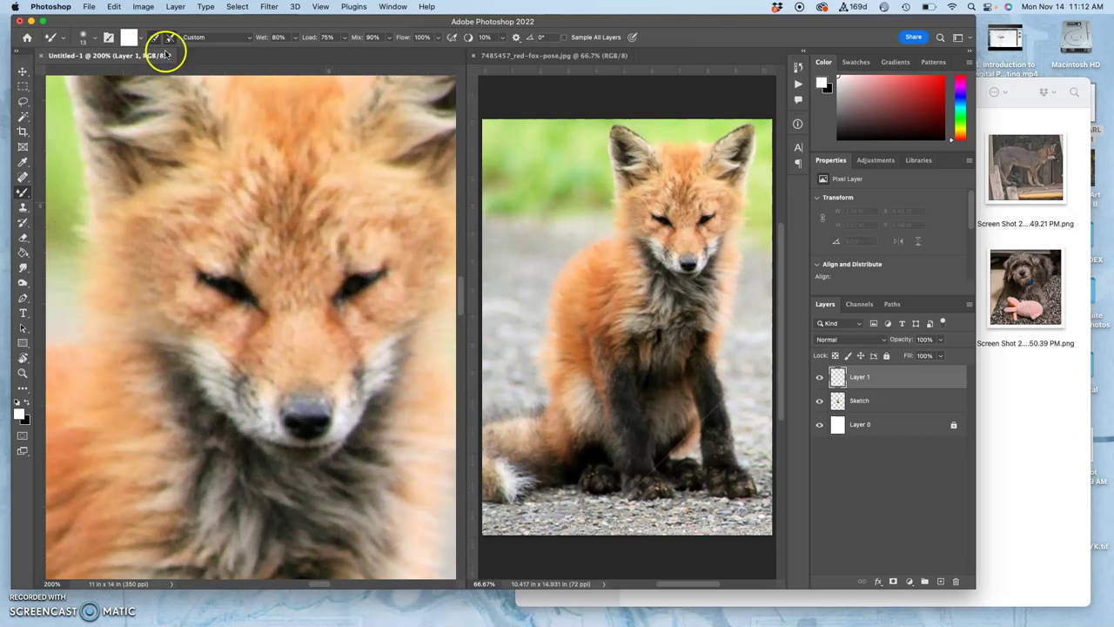
{"action": "left_click_drag", "start_coordinate": [341, 19], "coordinate": [339, 55]}
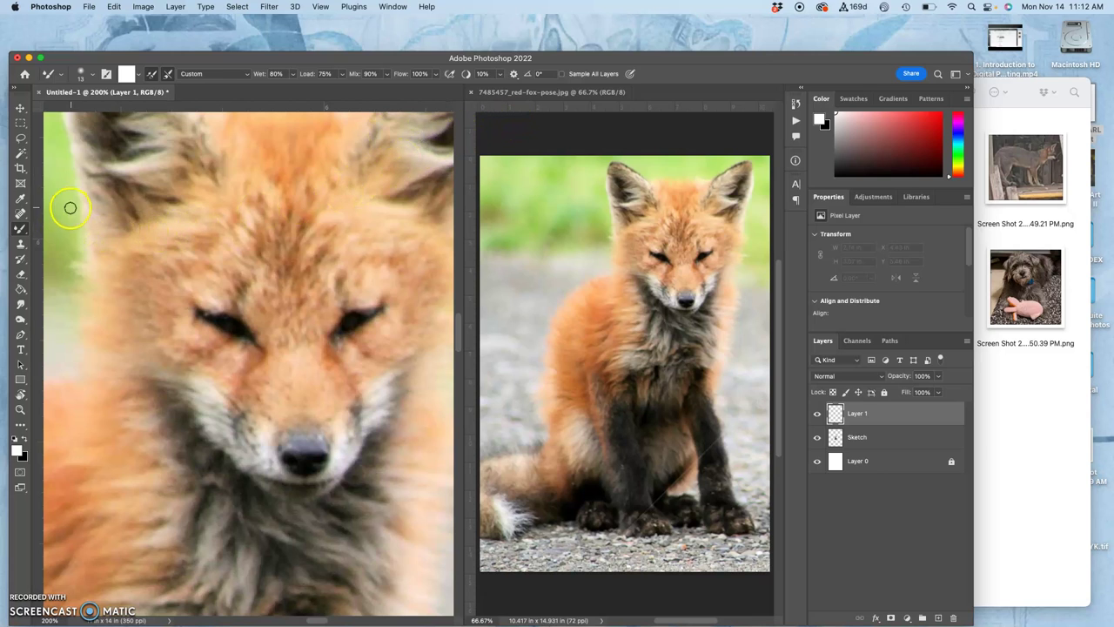
{"action": "left_click_drag", "start_coordinate": [69, 209], "coordinate": [62, 178]}
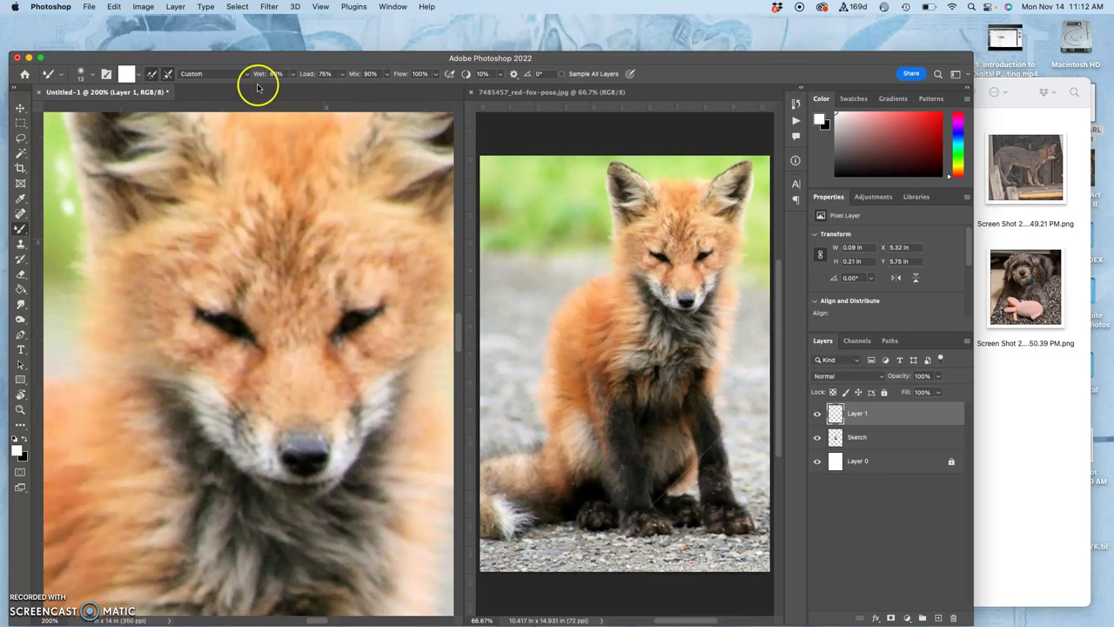
{"action": "left_click", "coordinate": [205, 75]}
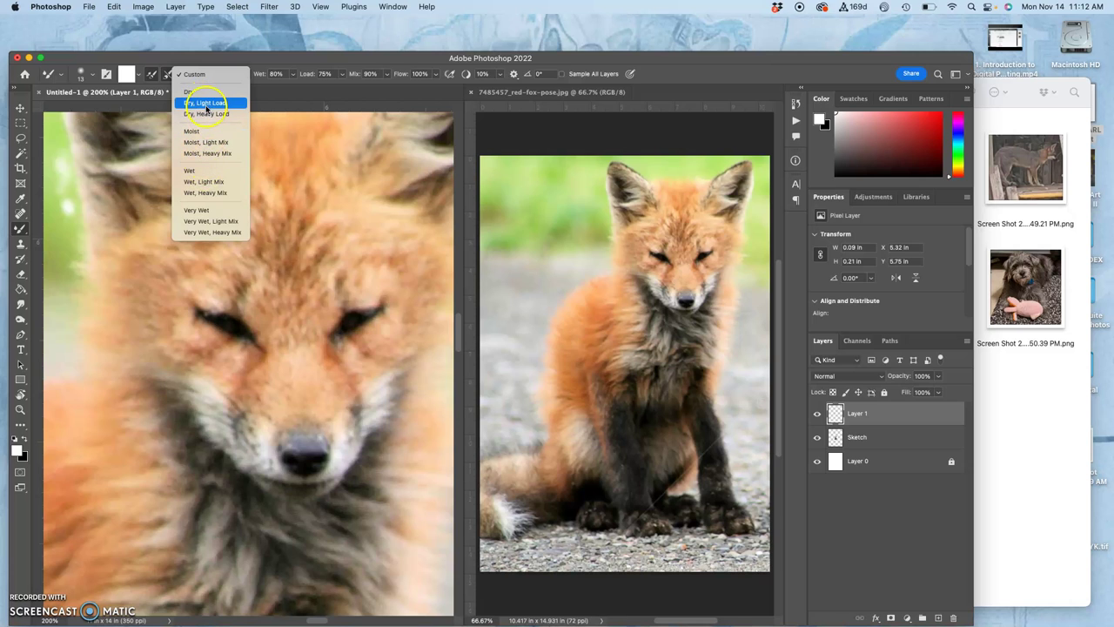
{"action": "left_click", "coordinate": [209, 114]}
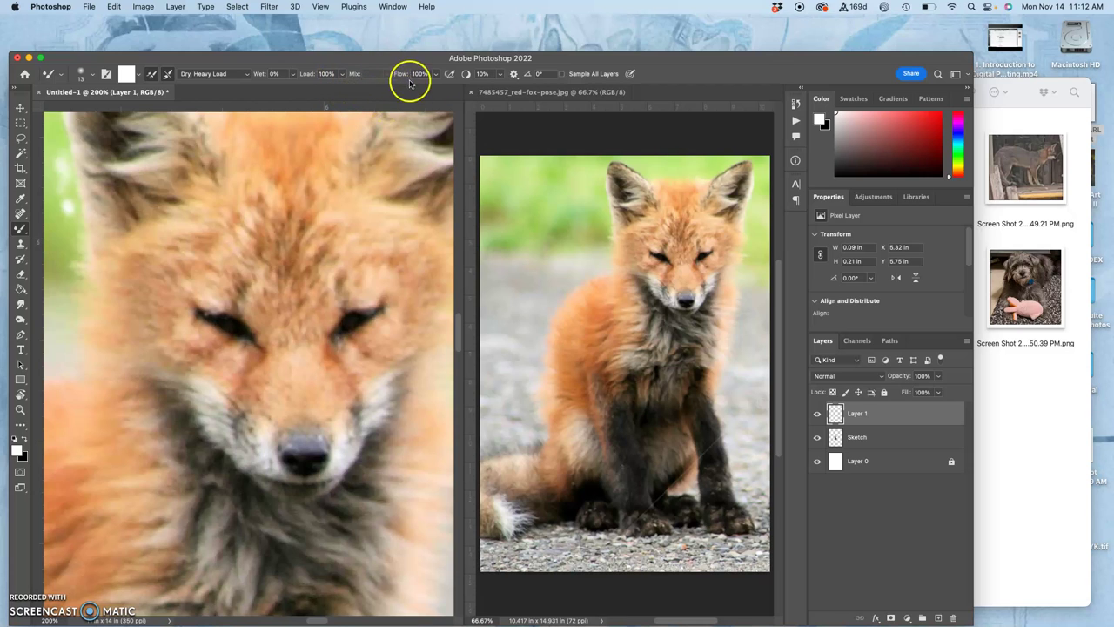
{"action": "left_click", "coordinate": [562, 74]}
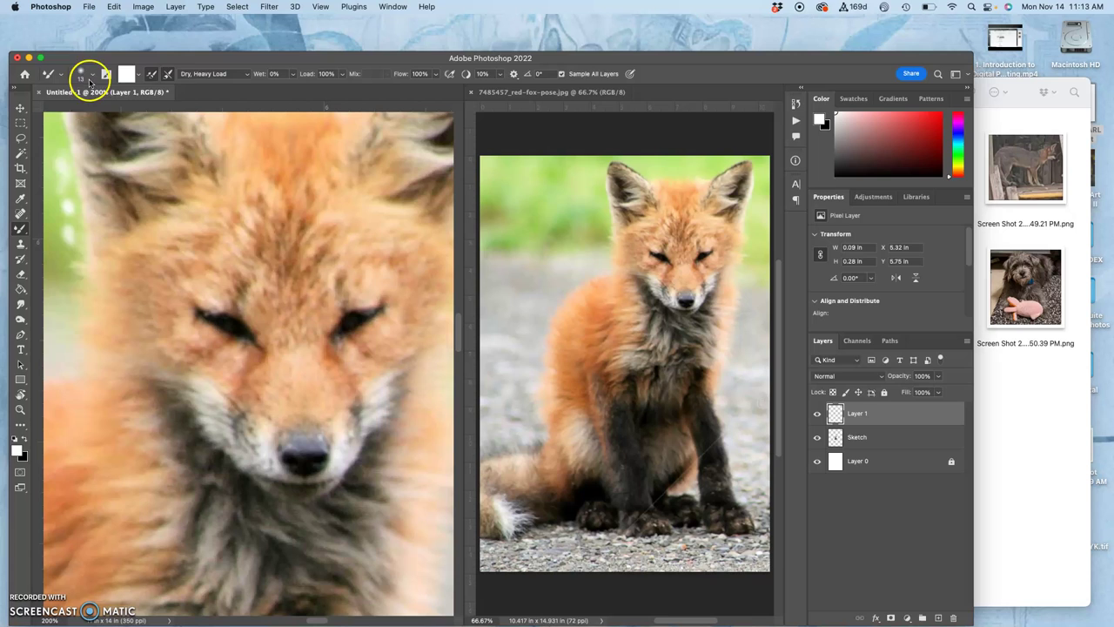
Clean the Mixer Brush, open Brush Settings, and test a smudge on the fur.
{"action": "left_click", "coordinate": [139, 76]}
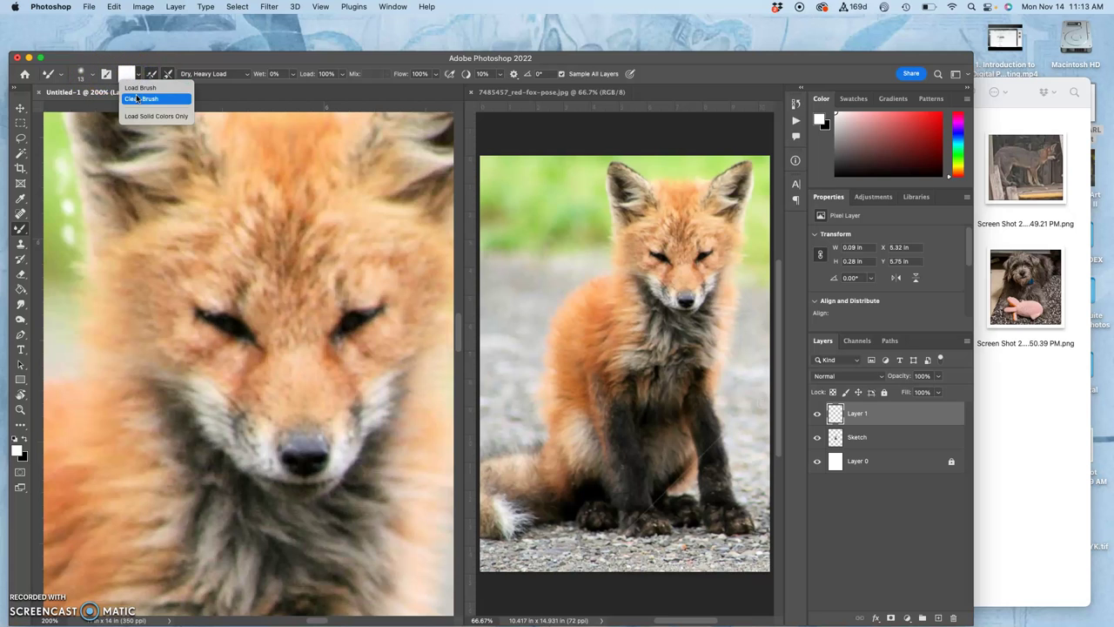
{"action": "left_click", "coordinate": [137, 100]}
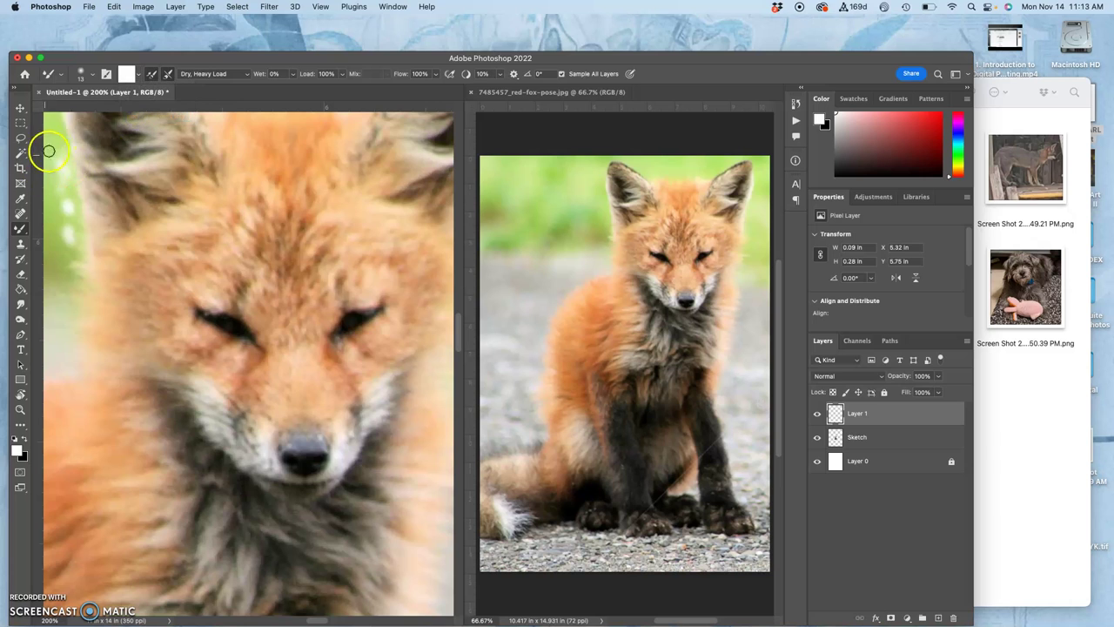
{"action": "left_click", "coordinate": [106, 74]}
{"action": "left_click", "coordinate": [150, 75]}
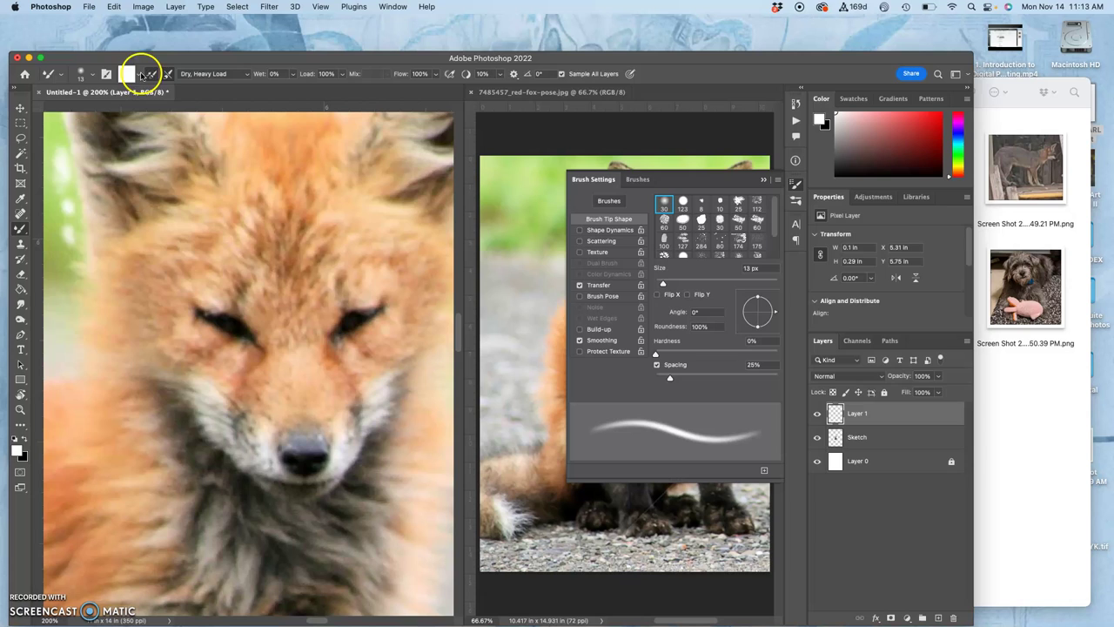
{"action": "left_click", "coordinate": [184, 74]}
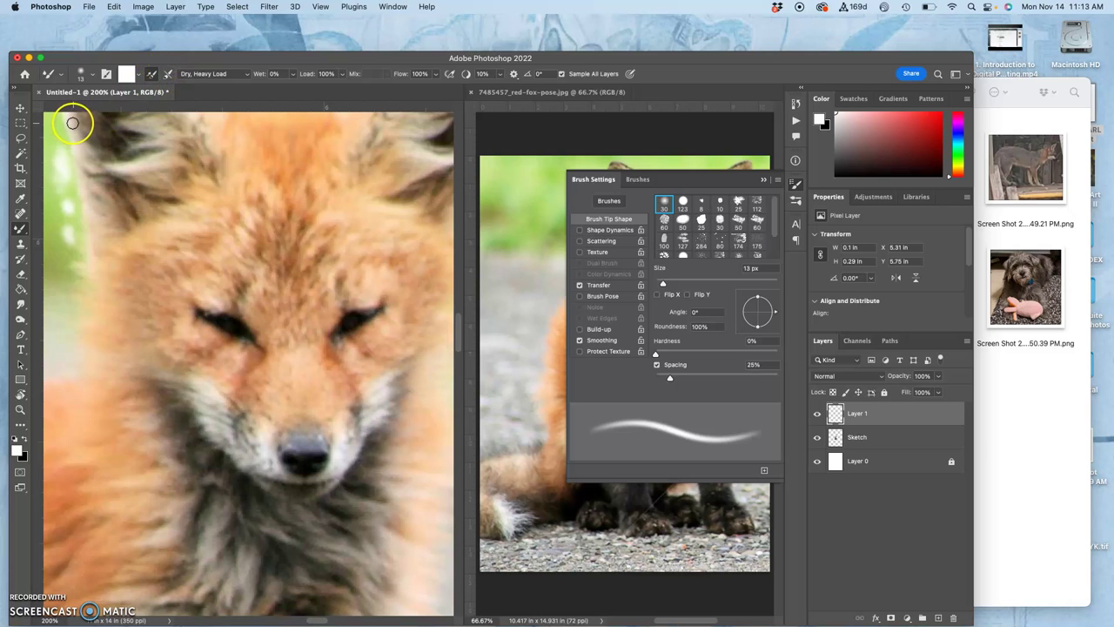
{"action": "left_click_drag", "start_coordinate": [73, 122], "coordinate": [58, 136]}
Make the brush clean after each stroke, load no paint, and size with pen pressure.
{"action": "left_click", "coordinate": [168, 74]}
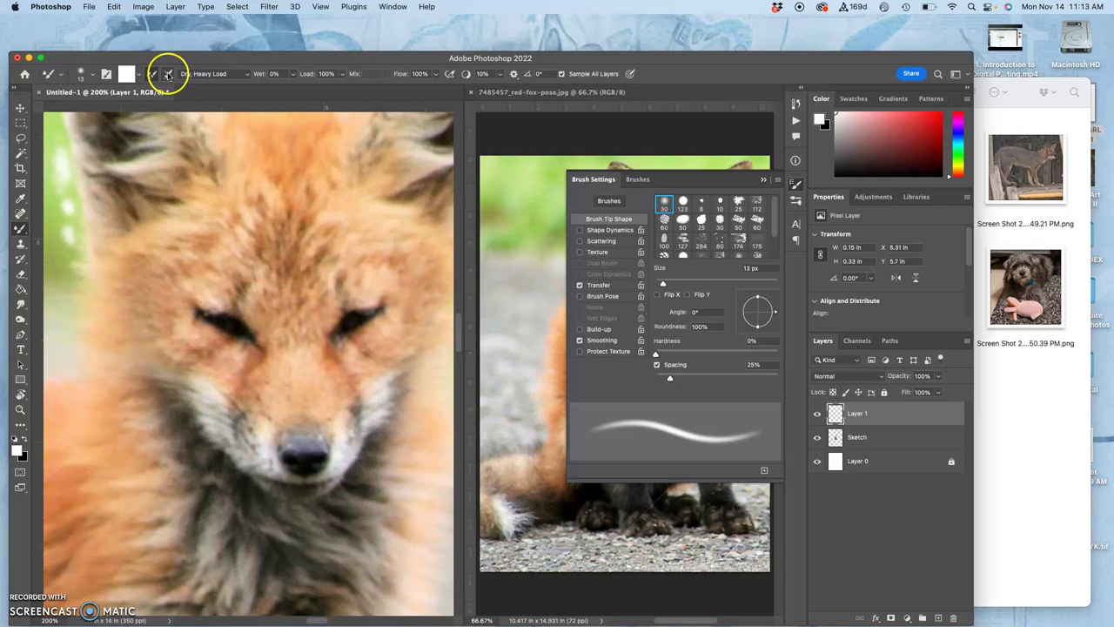
{"action": "left_click", "coordinate": [151, 75]}
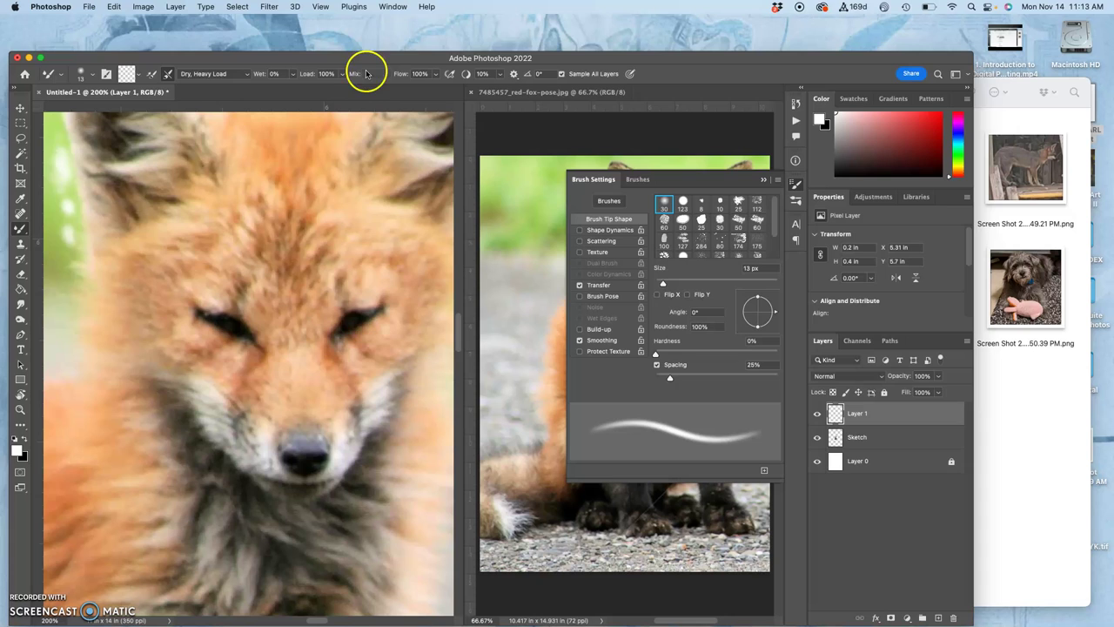
{"action": "left_click", "coordinate": [631, 75]}
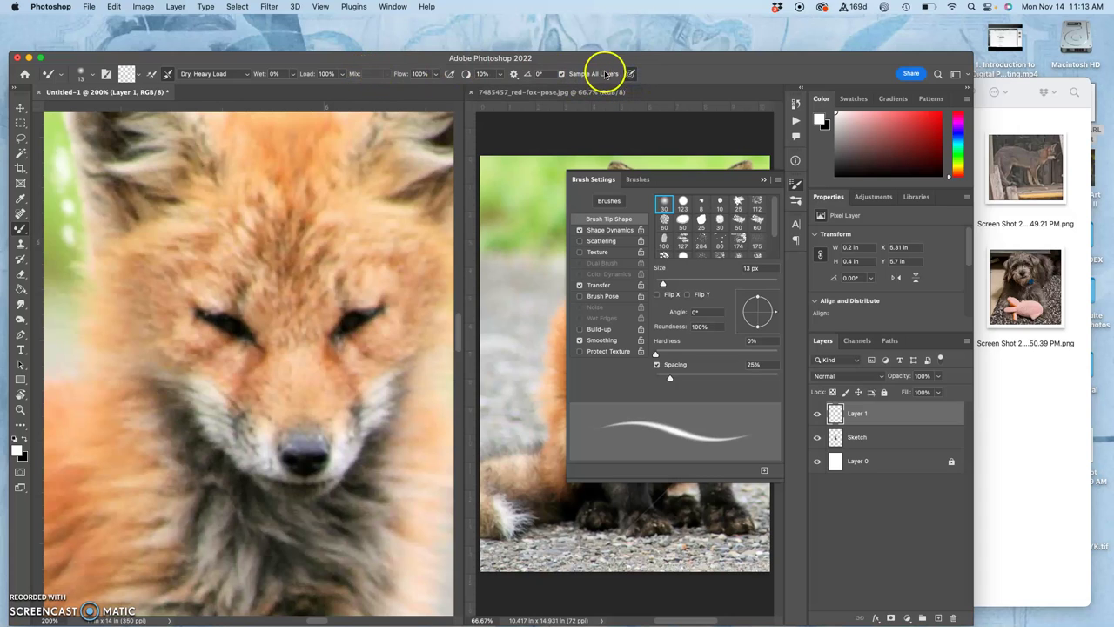
{"action": "left_click", "coordinate": [563, 74]}
Drag a vertical guide out near the canvas's left edge.
{"action": "left_click_drag", "start_coordinate": [42, 246], "coordinate": [62, 242]}
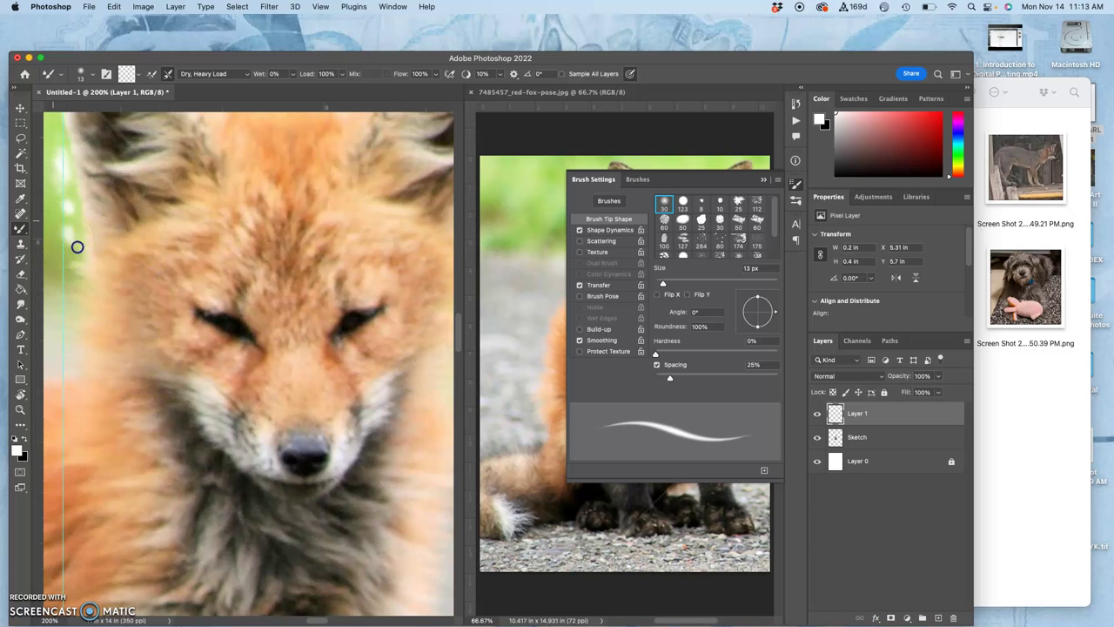
{"action": "left_click", "coordinate": [70, 191]}
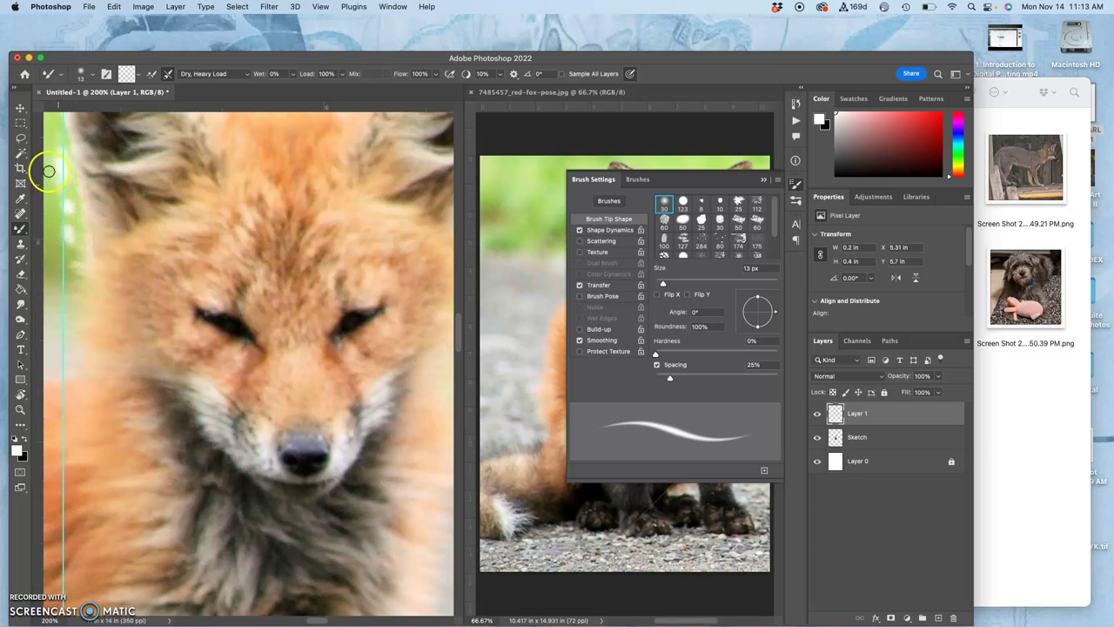
{"action": "left_click", "coordinate": [20, 107]}
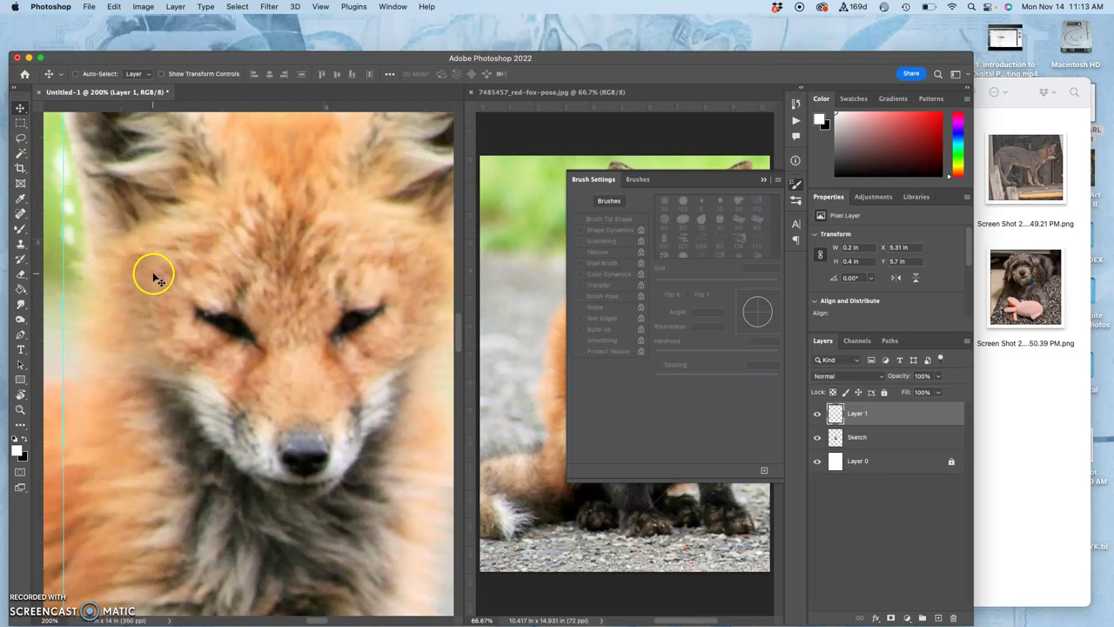
Toggle the Sketch and Layer 1 visibility to compare, back on the Mixer Brush.
{"action": "left_click", "coordinate": [818, 437]}
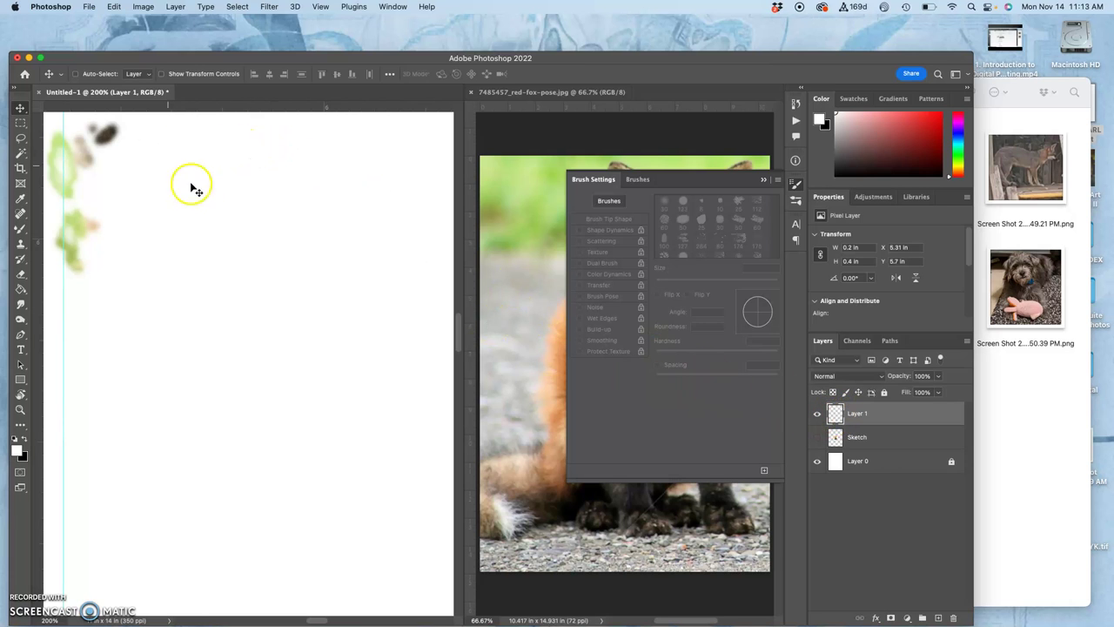
{"action": "left_click", "coordinate": [817, 437]}
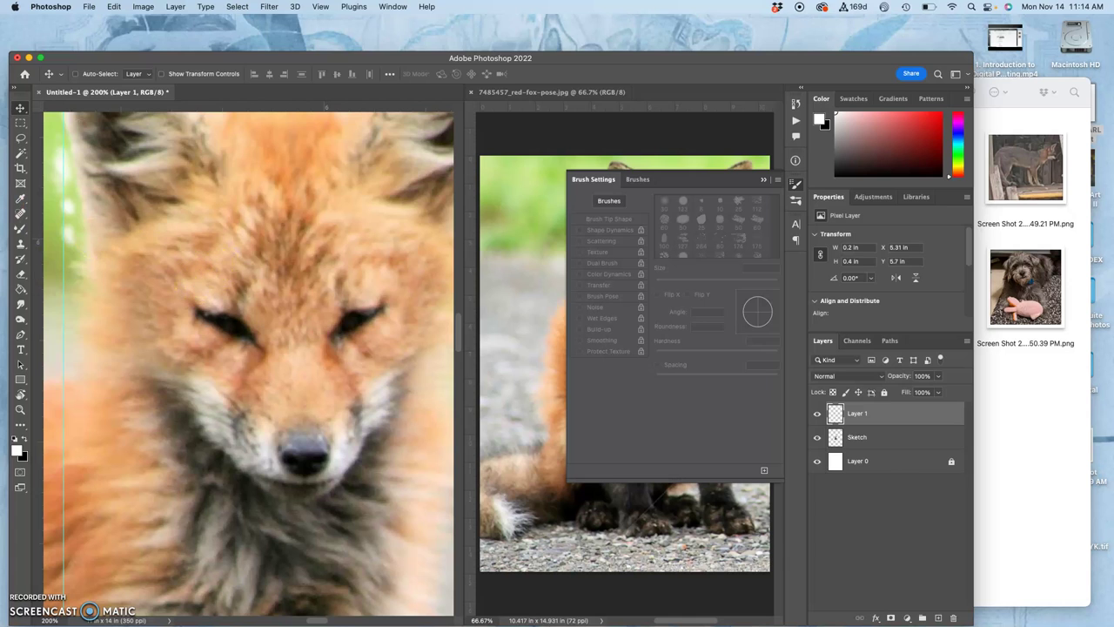
{"action": "left_click", "coordinate": [20, 229]}
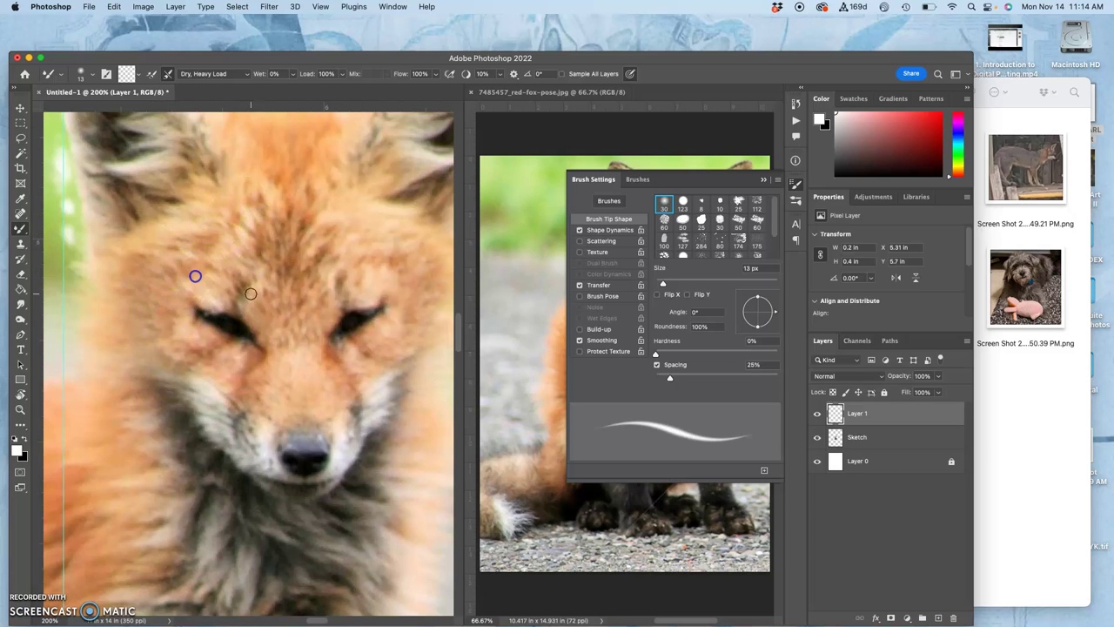
{"action": "left_click", "coordinate": [818, 438]}
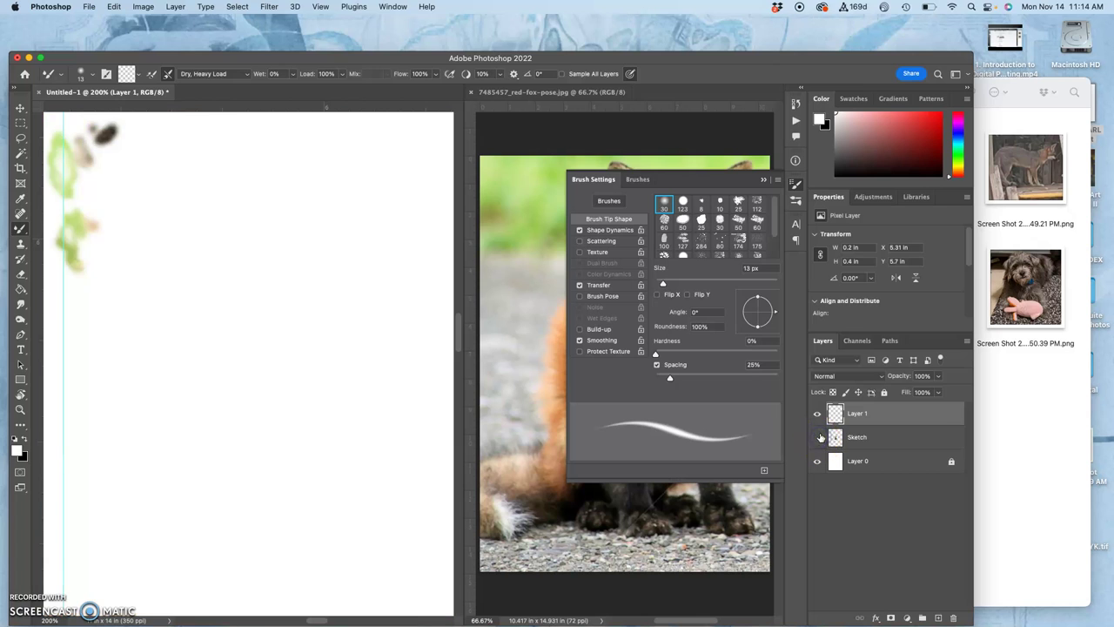
{"action": "left_click", "coordinate": [818, 437]}
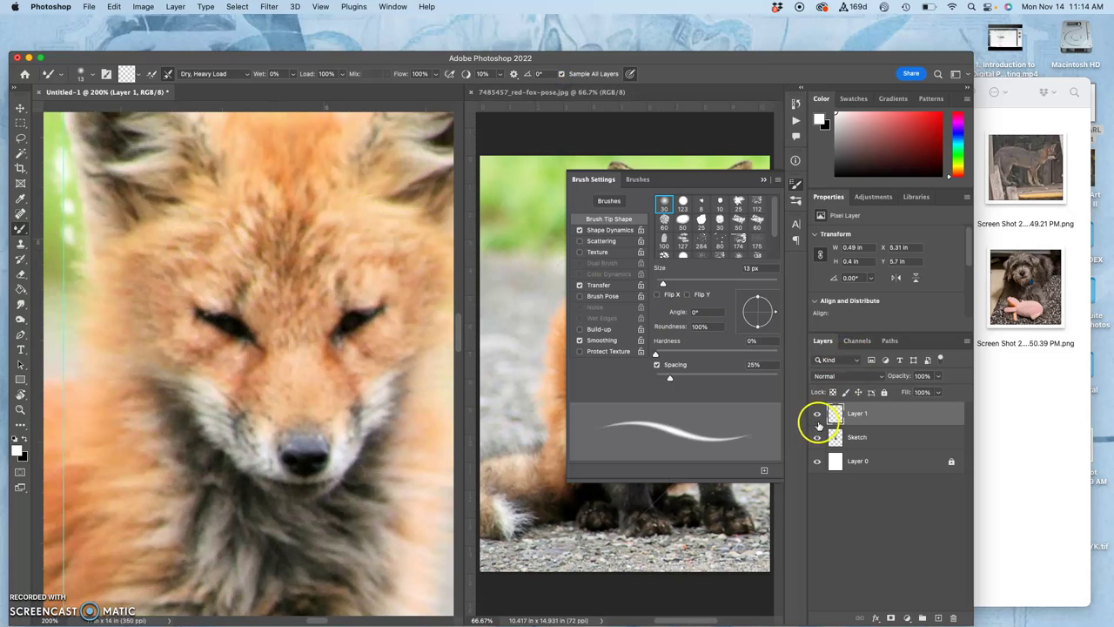
{"action": "left_click", "coordinate": [817, 415]}
{"action": "left_click", "coordinate": [817, 414]}
{"action": "left_click", "coordinate": [817, 437]}
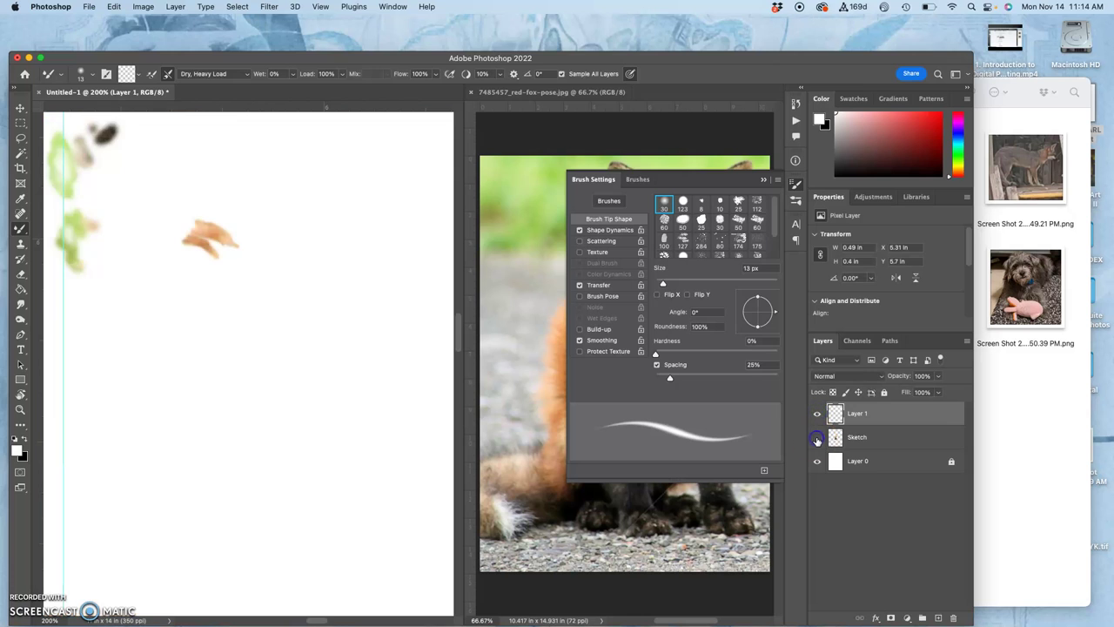
{"action": "left_click", "coordinate": [817, 436]}
Dab and smear Mixer Brush paint over the fox's forehead and both eyes on Layer 1.
{"action": "left_click", "coordinate": [296, 224]}
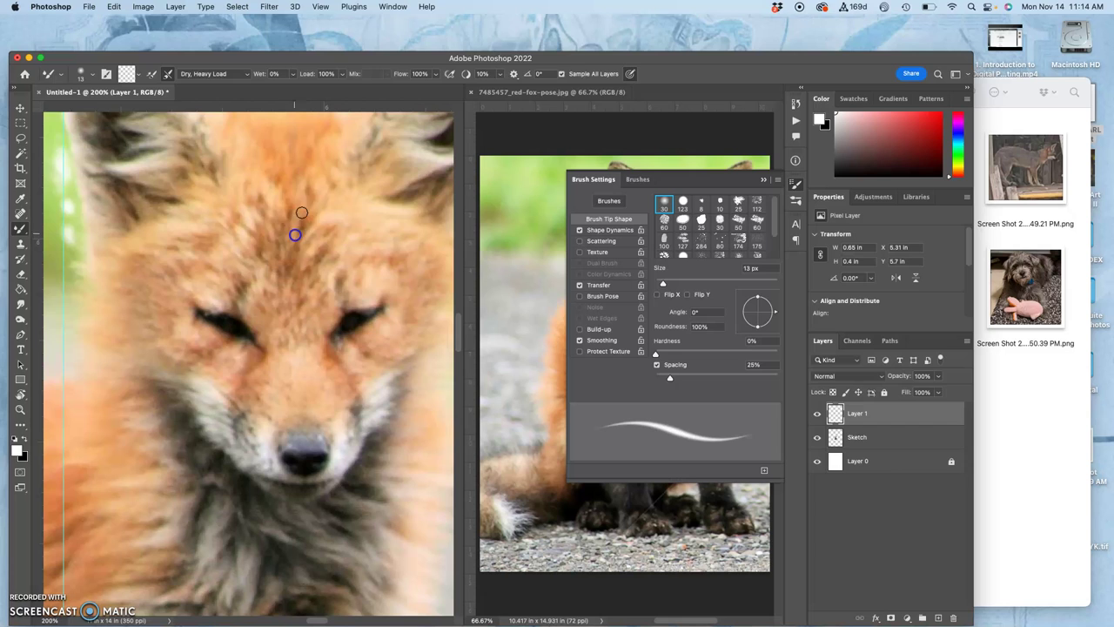
{"action": "left_click", "coordinate": [299, 219]}
{"action": "left_click", "coordinate": [304, 235]}
{"action": "left_click", "coordinate": [338, 257]}
{"action": "left_click", "coordinate": [385, 258]}
{"action": "left_click_drag", "start_coordinate": [272, 253], "coordinate": [253, 285]}
{"action": "left_click", "coordinate": [266, 344]}
{"action": "left_click", "coordinate": [385, 261]}
{"action": "left_click", "coordinate": [336, 347]}
{"action": "left_click", "coordinate": [377, 315]}
Hide the Sketch layer and smear the lower parts of the strokes.
{"action": "left_click", "coordinate": [818, 438]}
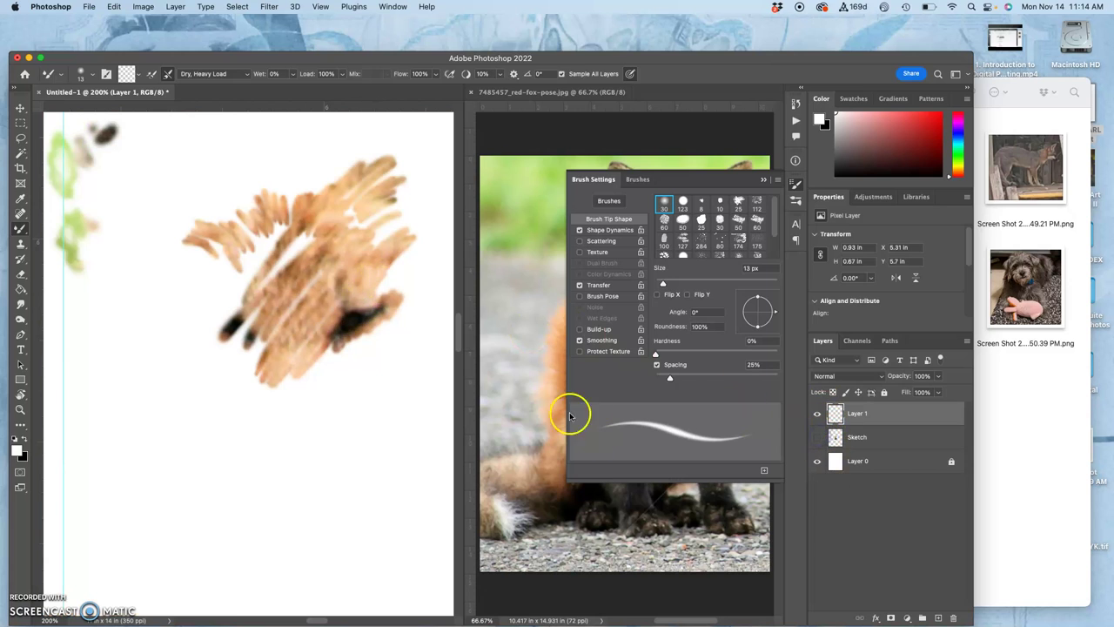
{"action": "mouse_move", "coordinate": [303, 348]}
{"action": "left_mouse_down"}
{"action": "mouse_move", "coordinate": [268, 380]}
{"action": "mouse_move", "coordinate": [313, 366]}
{"action": "mouse_move", "coordinate": [304, 372]}
{"action": "mouse_move", "coordinate": [282, 357]}
{"action": "mouse_move", "coordinate": [259, 315]}
{"action": "mouse_move", "coordinate": [254, 252]}
{"action": "mouse_move", "coordinate": [280, 262]}
{"action": "left_mouse_up"}
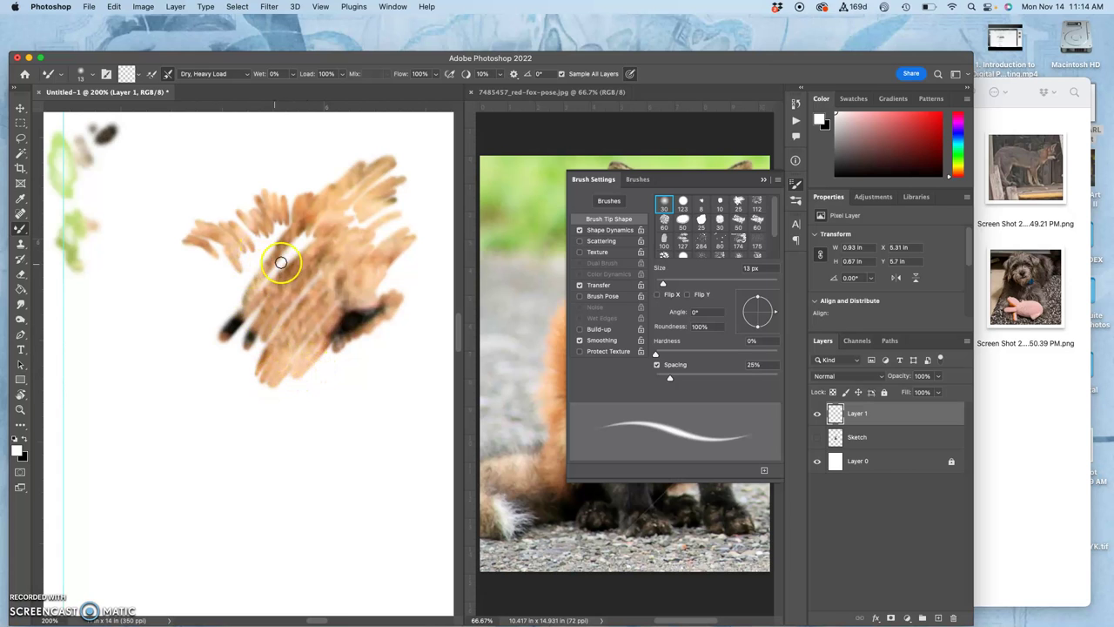
{"action": "mouse_move", "coordinate": [366, 375]}
{"action": "left_mouse_down"}
{"action": "mouse_move", "coordinate": [378, 388]}
{"action": "mouse_move", "coordinate": [349, 374]}
{"action": "mouse_move", "coordinate": [330, 393]}
{"action": "mouse_move", "coordinate": [423, 373]}
{"action": "left_mouse_up"}
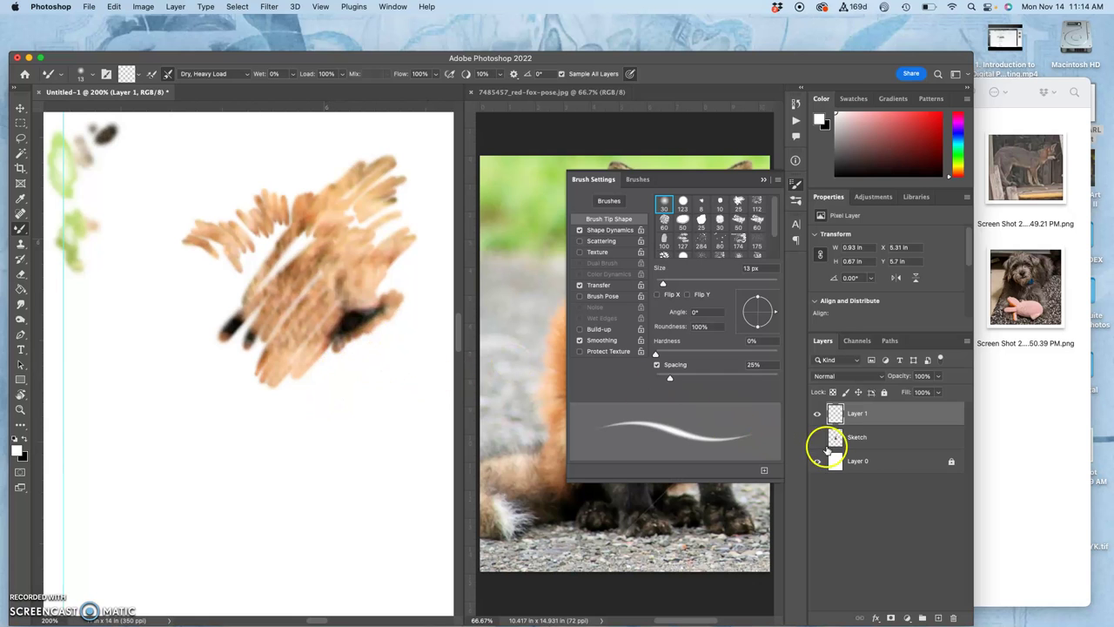
Smear the dark nose mark on Layer 1, zoom out, and hide Sketch and Layer 1.
{"action": "left_click", "coordinate": [817, 439]}
{"action": "left_click", "coordinate": [815, 414]}
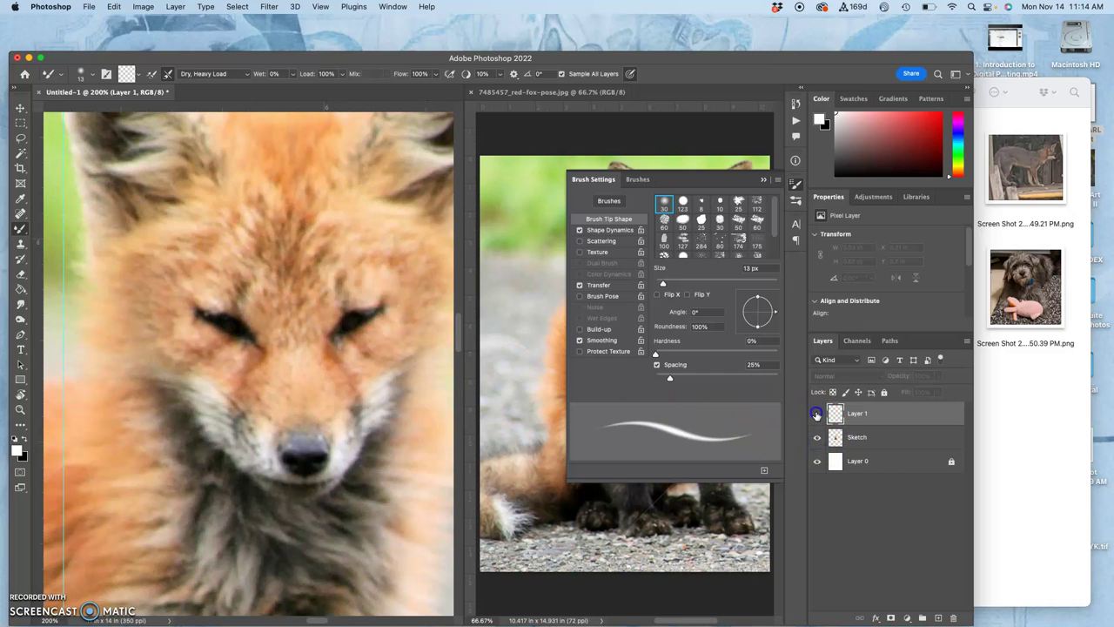
{"action": "left_click", "coordinate": [815, 413]}
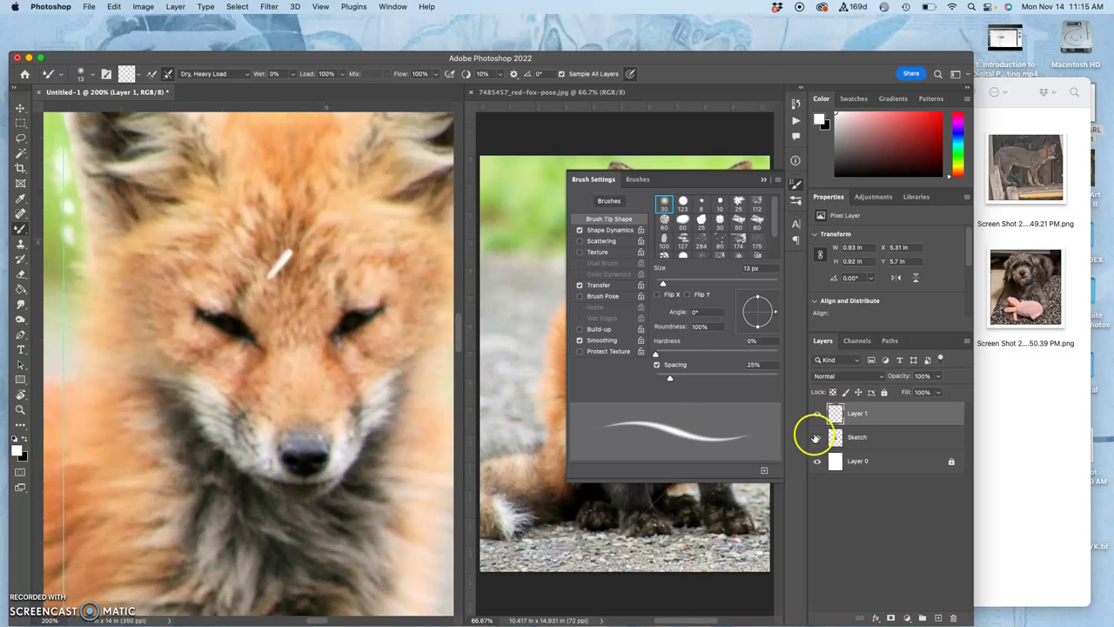
{"action": "left_click", "coordinate": [816, 437]}
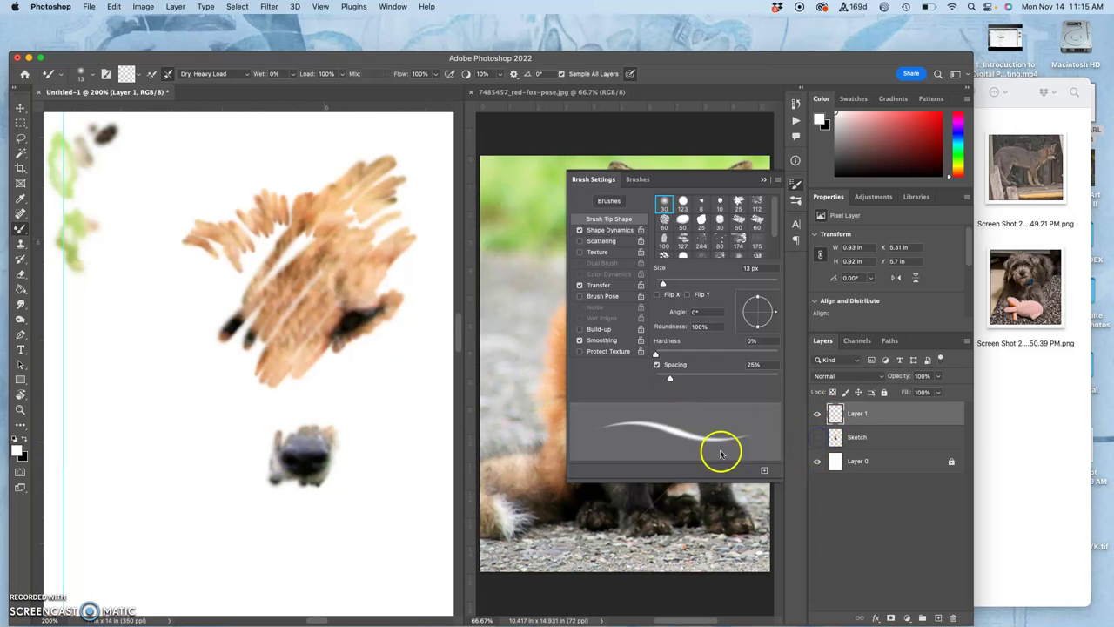
{"action": "mouse_move", "coordinate": [287, 489]}
{"action": "left_mouse_down"}
{"action": "mouse_move", "coordinate": [311, 460]}
{"action": "mouse_move", "coordinate": [333, 461]}
{"action": "left_mouse_up"}
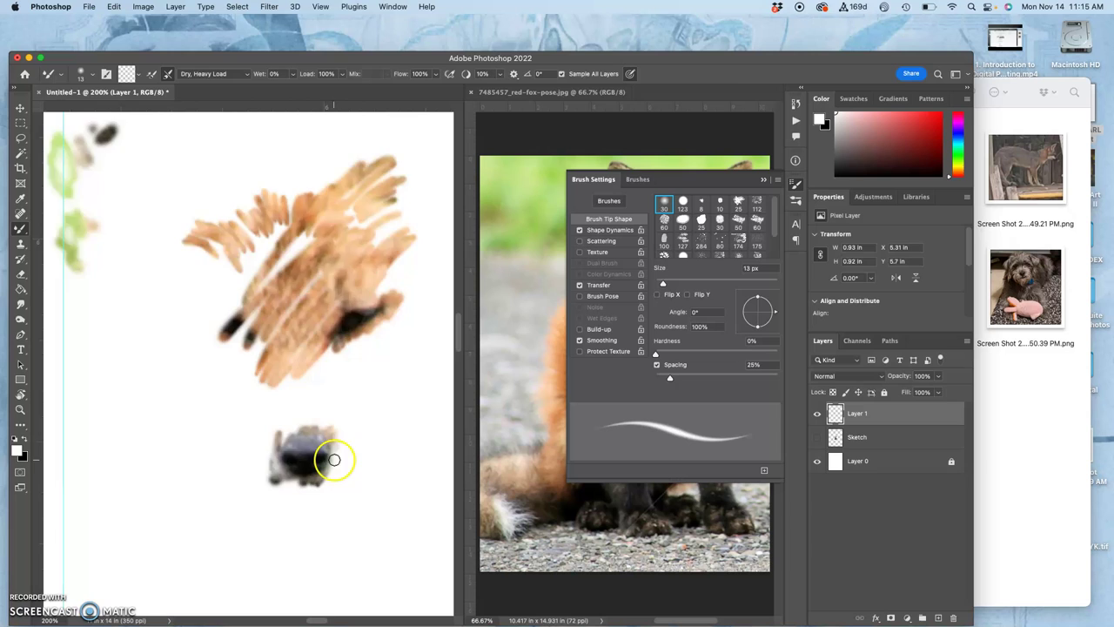
{"action": "key", "text": "super+minus"}
{"action": "key", "text": "super+minus"}
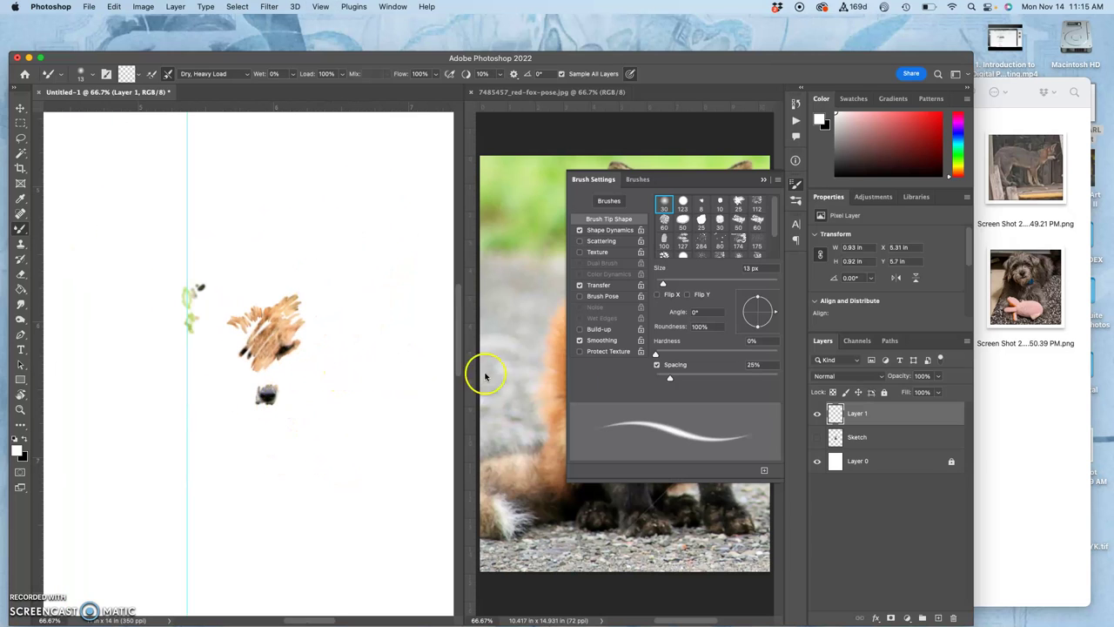
{"action": "left_click", "coordinate": [818, 416]}
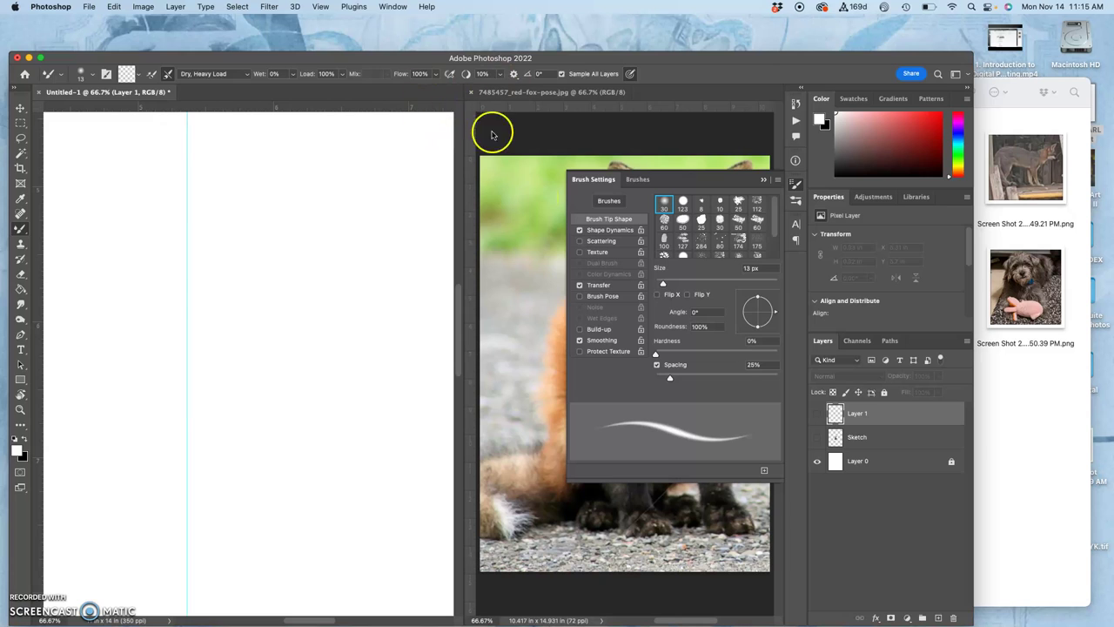
Delete the Sketch and Layer 1 layers, leaving only Layer 0.
{"action": "left_click", "coordinate": [20, 109]}
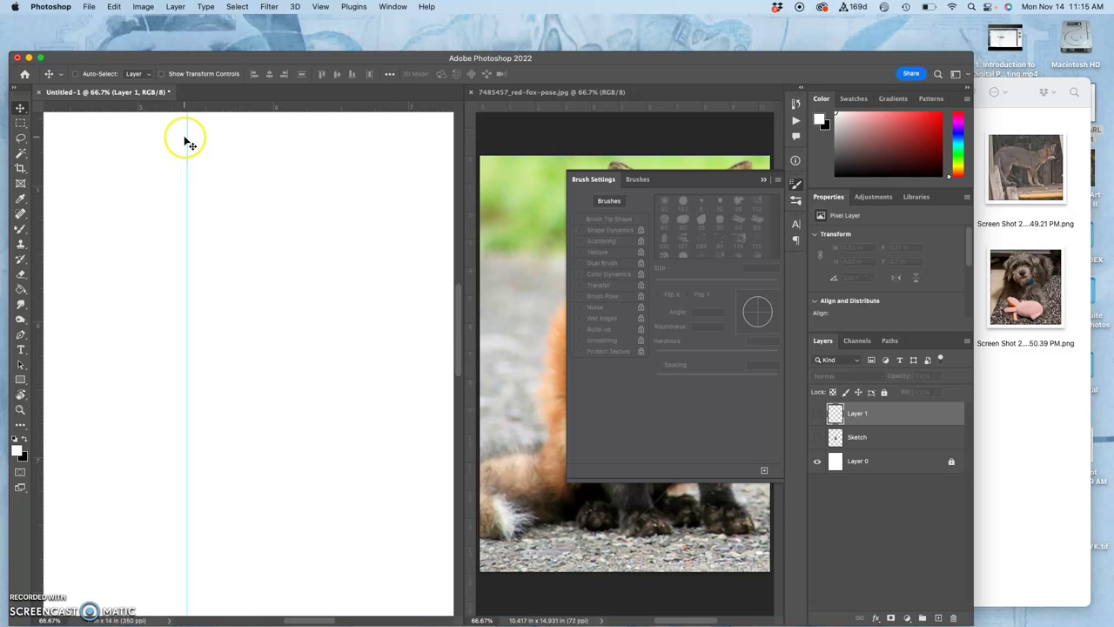
{"action": "key", "text": "super+minus"}
{"action": "key", "text": "super+minus"}
{"action": "key", "text": "super+minus"}
{"action": "key", "text": "super+minus"}
{"action": "key", "text": "super+minus"}
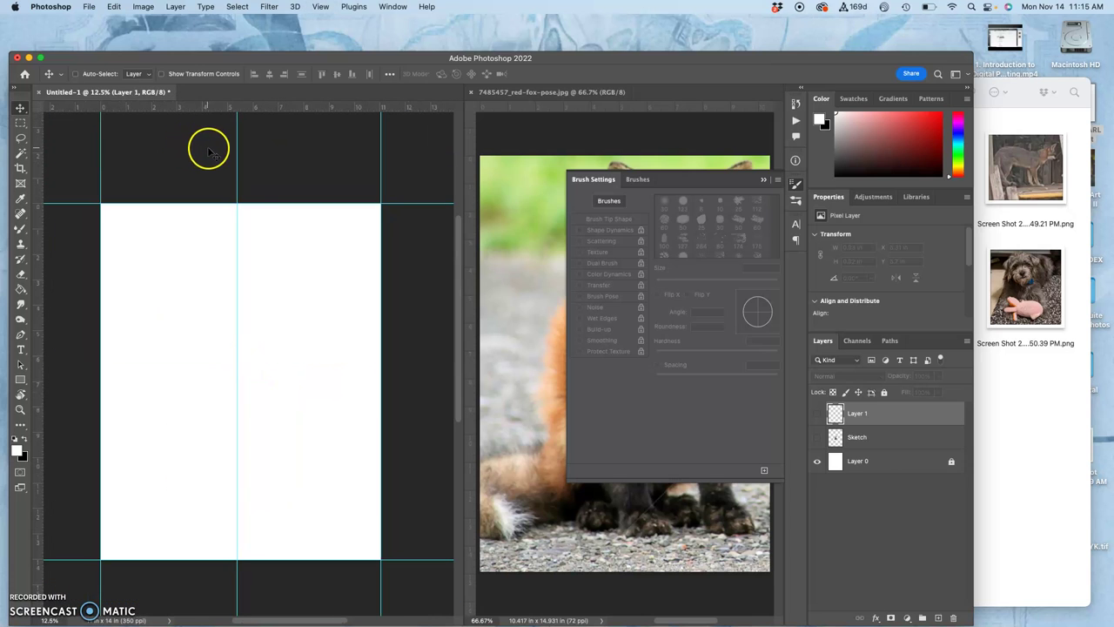
{"action": "left_click_drag", "start_coordinate": [236, 143], "coordinate": [219, 147]}
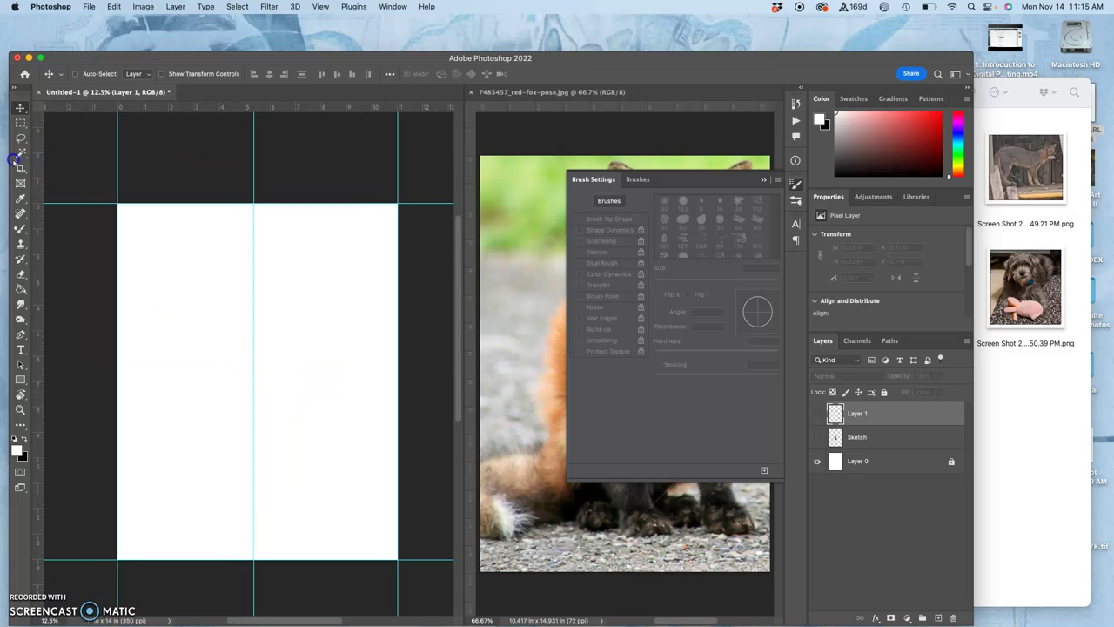
{"action": "left_click", "coordinate": [816, 414]}
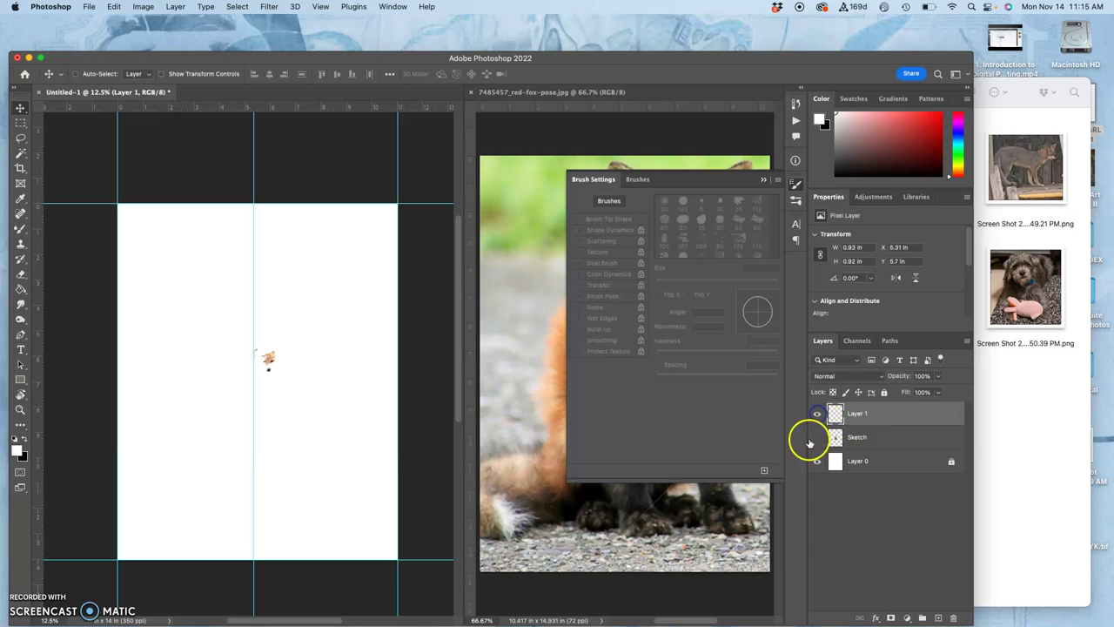
{"action": "left_click", "coordinate": [817, 437]}
{"action": "left_click", "coordinate": [863, 437]}
{"action": "key", "text": "Delete"}
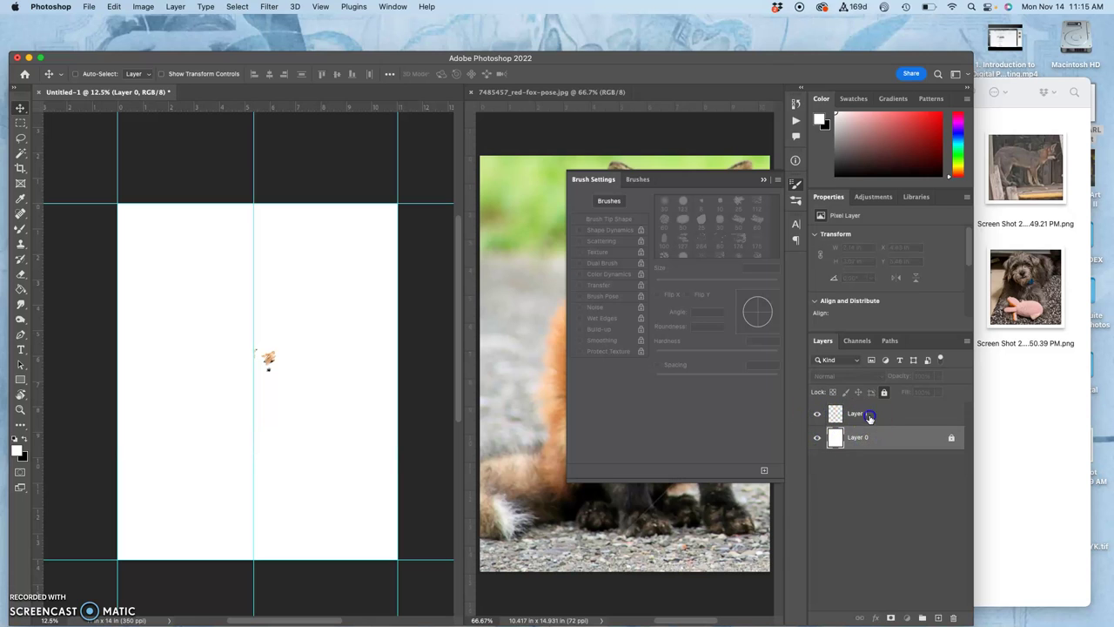
{"action": "left_click", "coordinate": [868, 417]}
{"action": "key", "text": "Delete"}
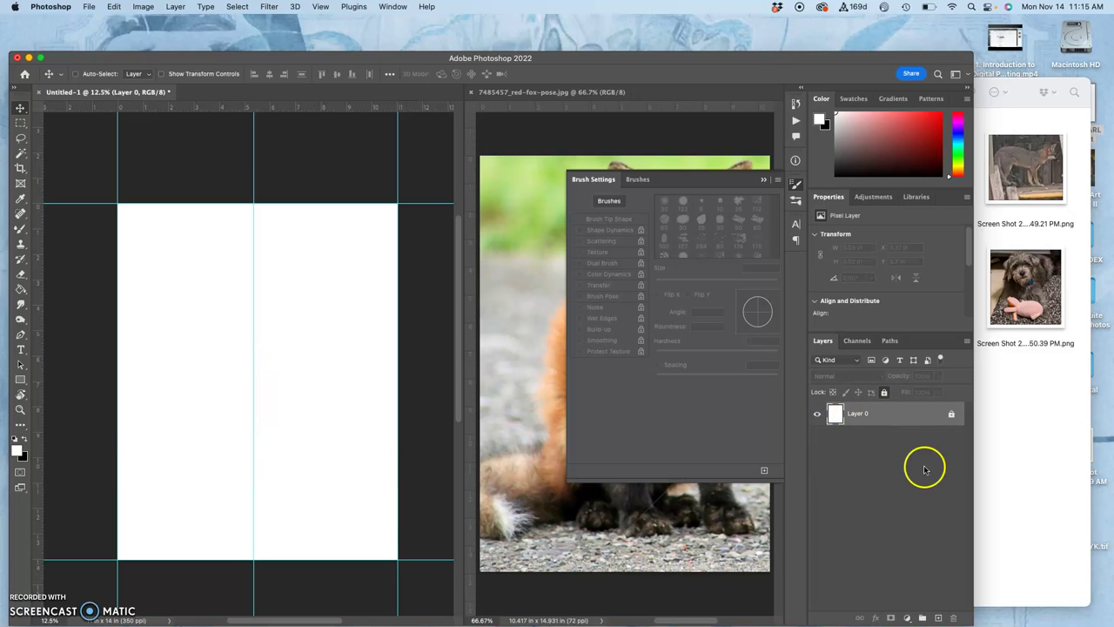
Fit the whole page in the window and collapse the Brush Settings panel over the fox photo.
{"action": "left_click", "coordinate": [933, 613]}
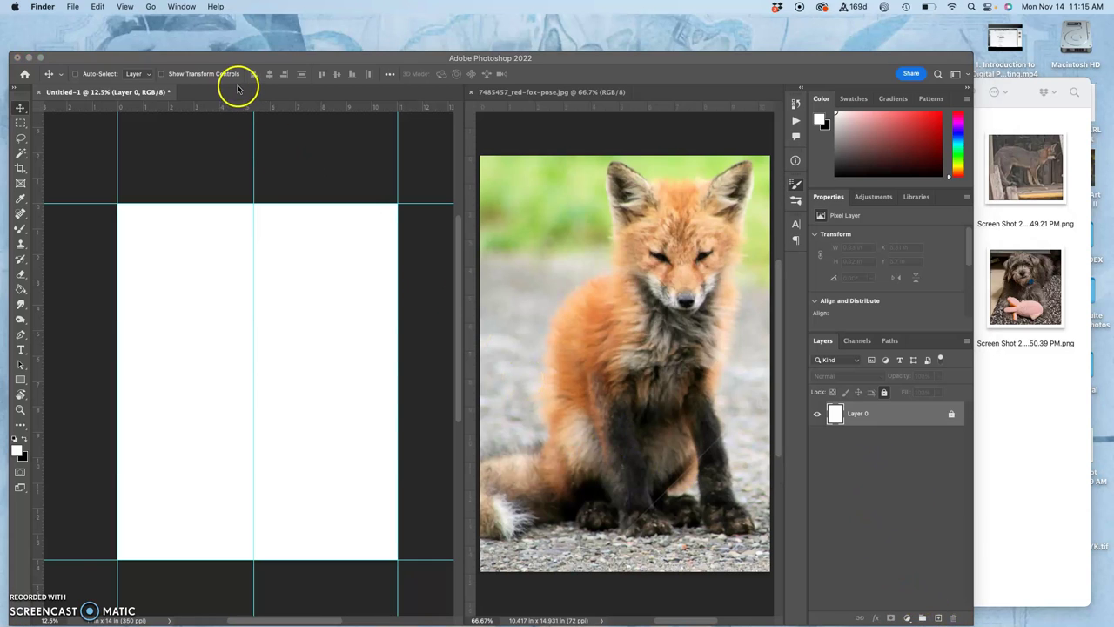
{"action": "left_click", "coordinate": [192, 59]}
{"action": "key", "text": "super+0"}
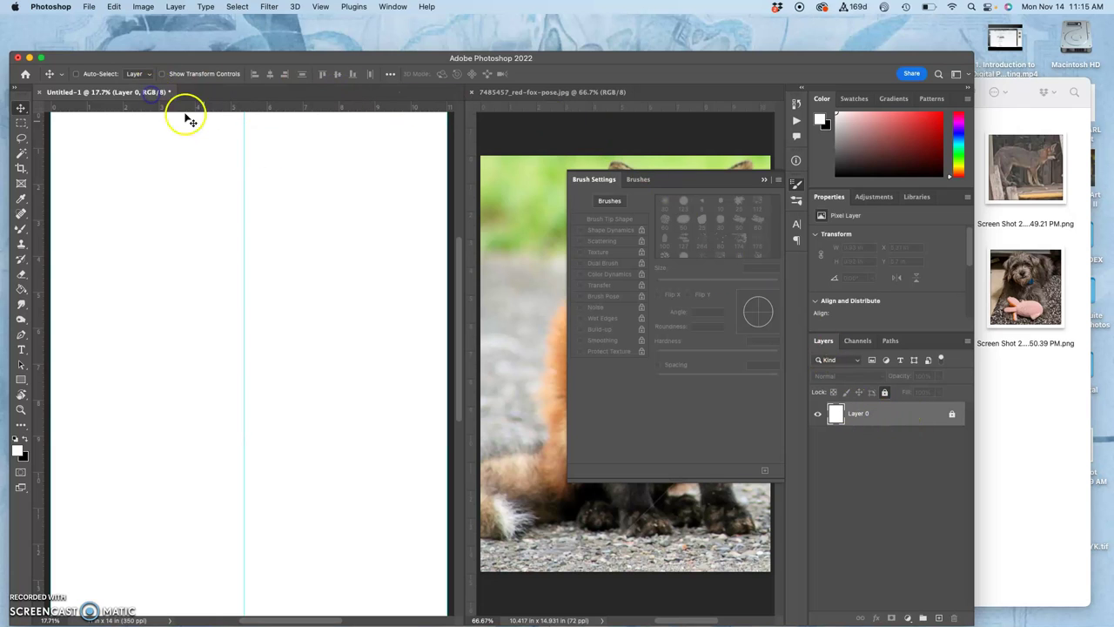
{"action": "left_click", "coordinate": [764, 180]}
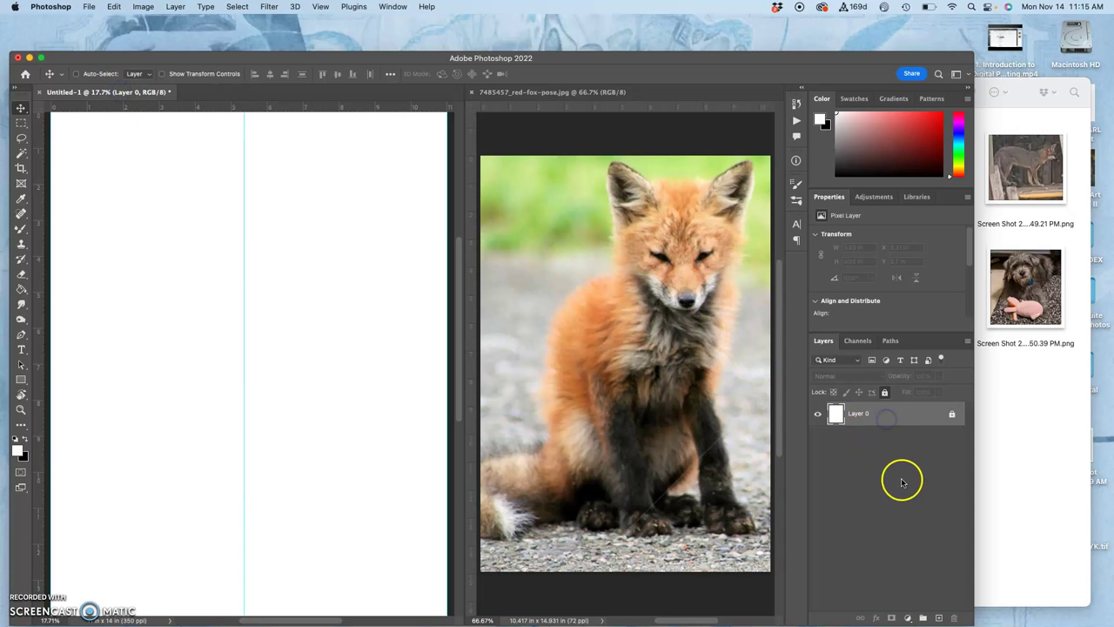
Add a new empty layer, drag the centre guide off the page, and pick the standard Brush Tool.
{"action": "left_click", "coordinate": [938, 617]}
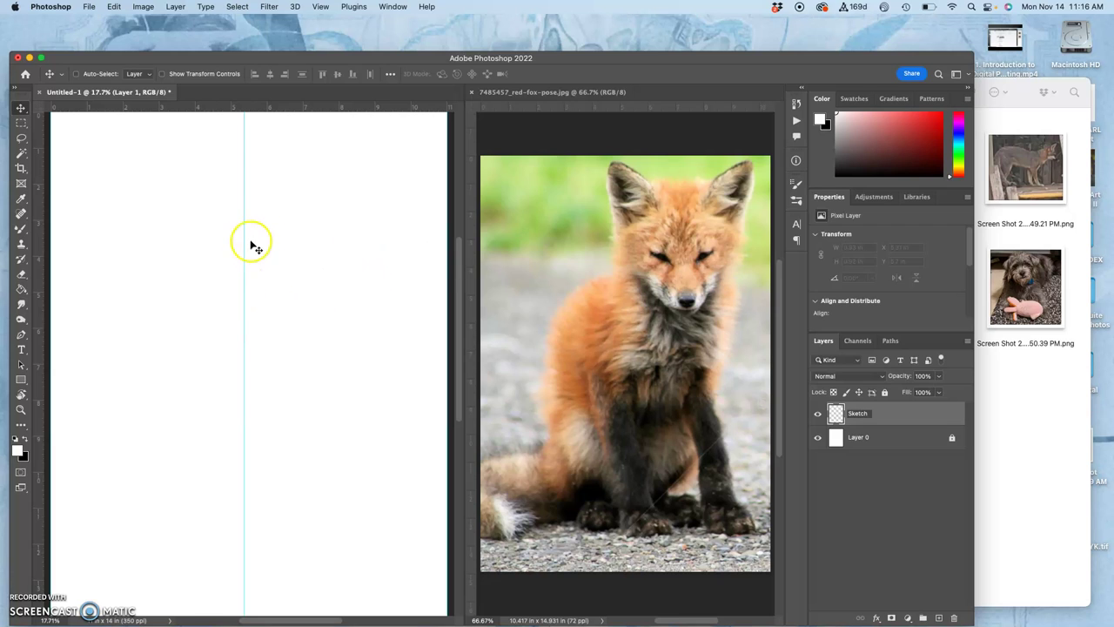
{"action": "left_click_drag", "start_coordinate": [244, 249], "coordinate": [44, 233]}
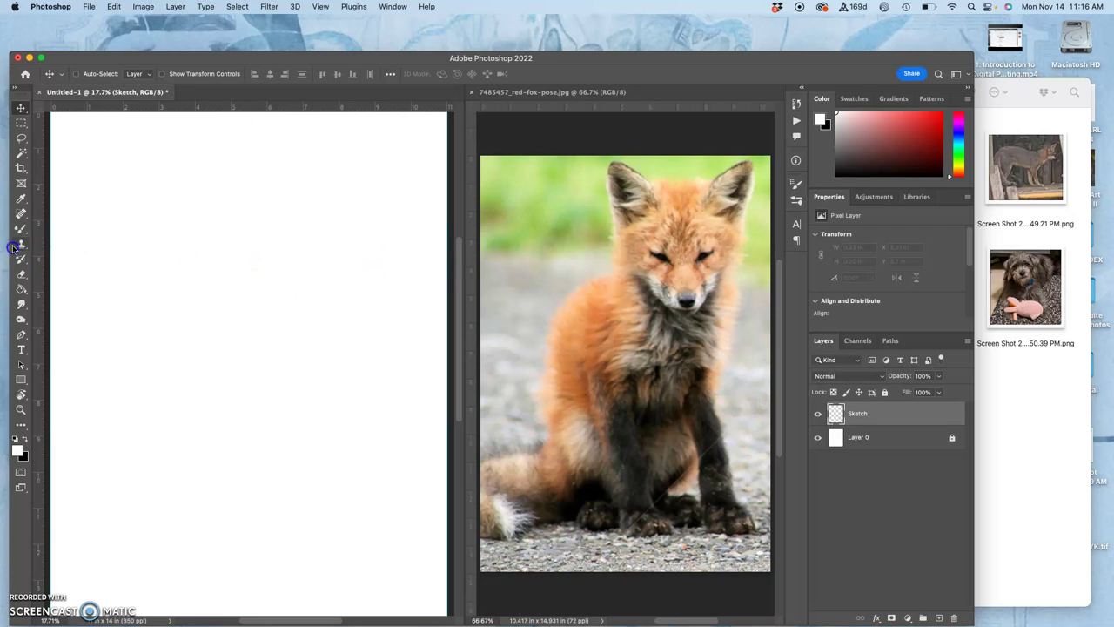
{"action": "left_click", "coordinate": [21, 228]}
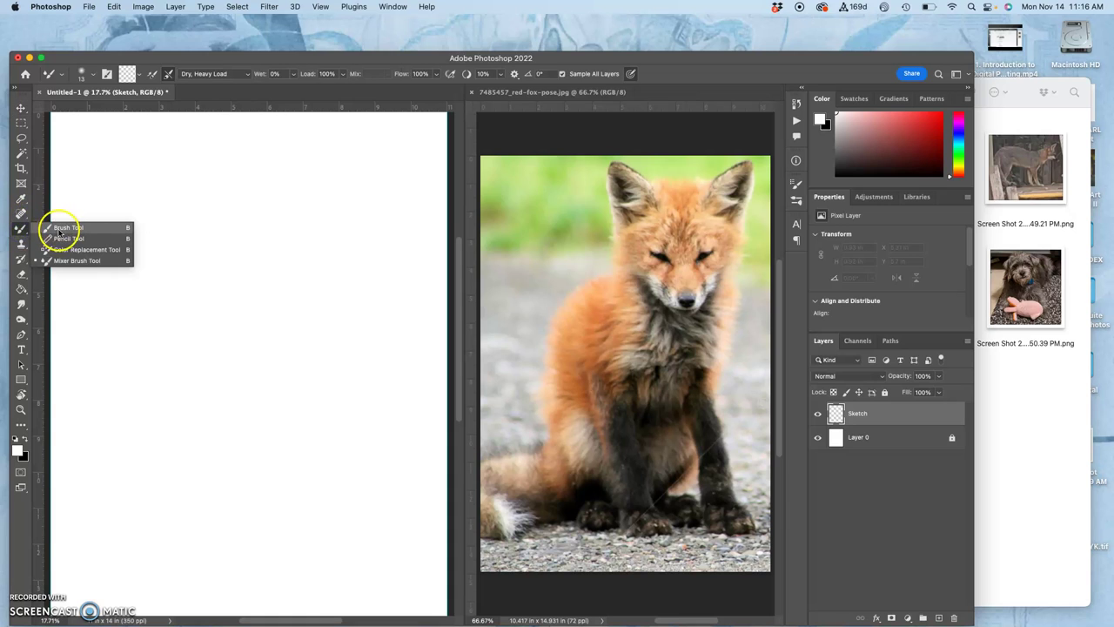
{"action": "left_click", "coordinate": [63, 228]}
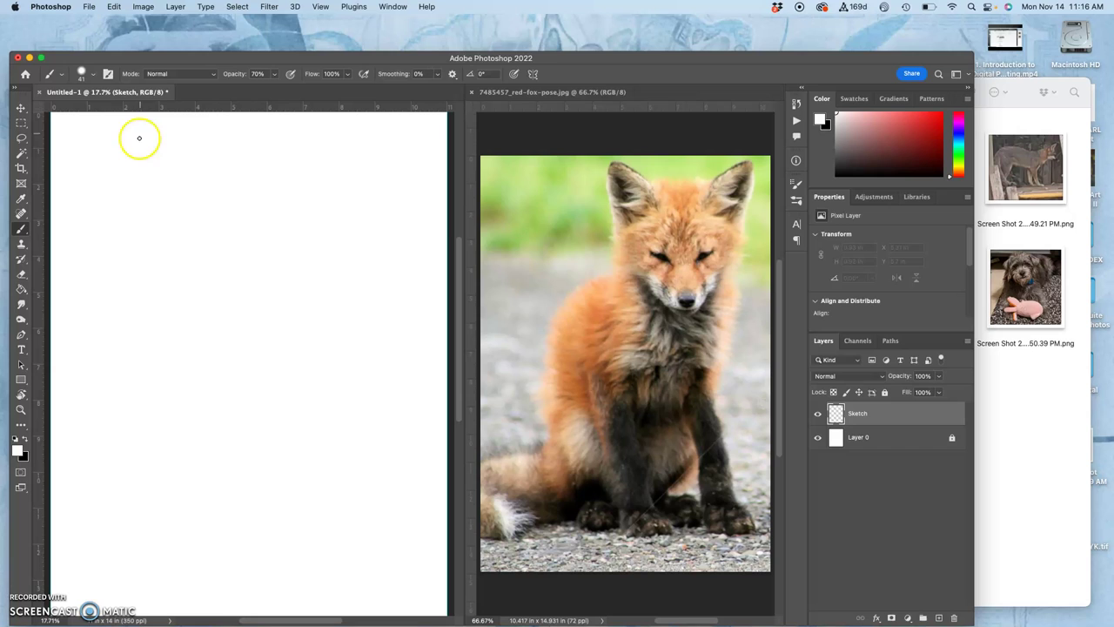
Set the brush to 162 px with 70% hardness, paint in black, and lower its opacity.
{"action": "left_click", "coordinate": [91, 73]}
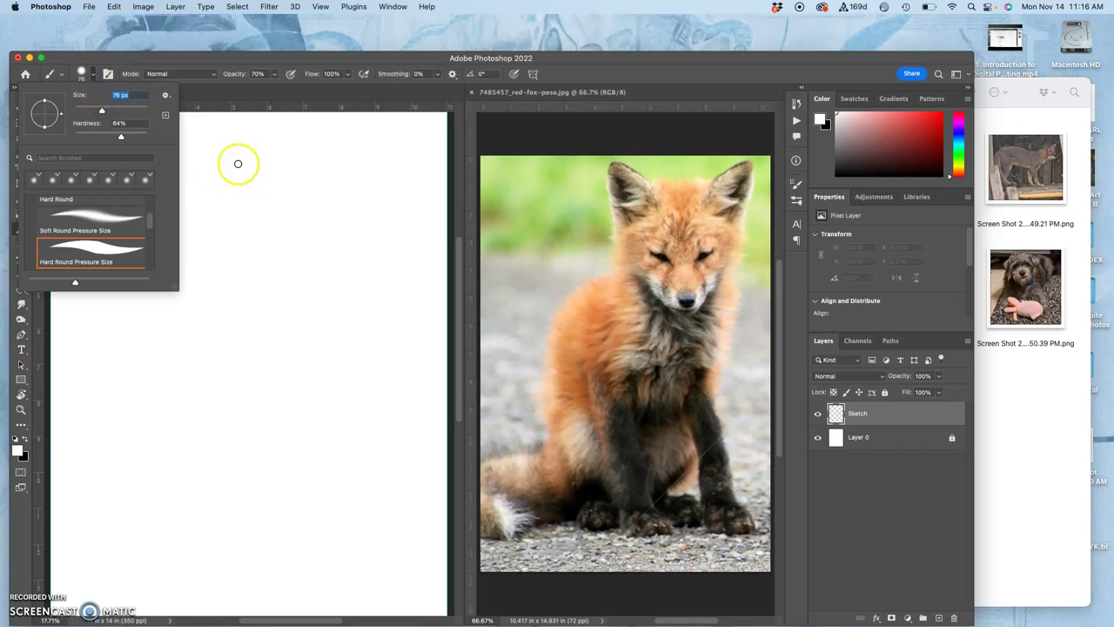
{"action": "left_click_drag", "start_coordinate": [101, 111], "coordinate": [122, 111]}
{"action": "left_click", "coordinate": [126, 143]}
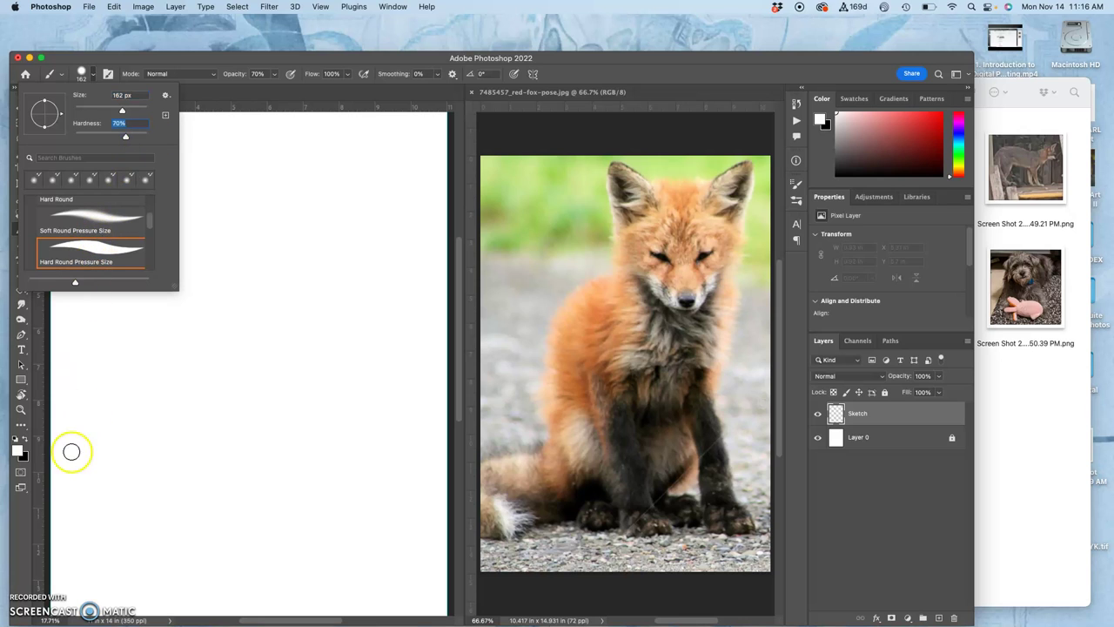
{"action": "left_click", "coordinate": [12, 442]}
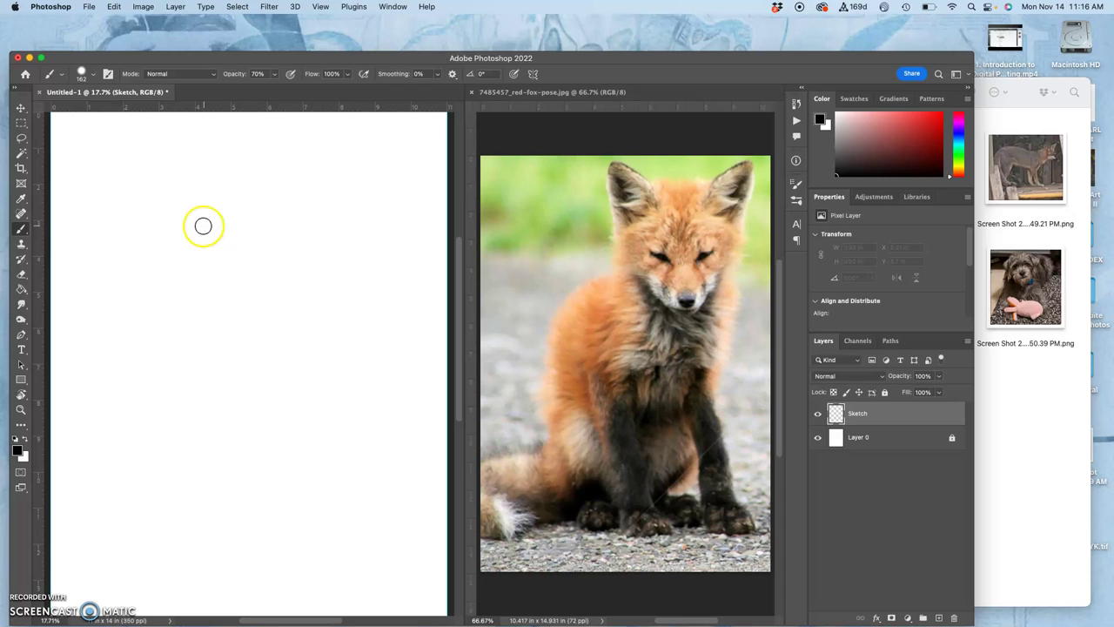
{"action": "left_click", "coordinate": [277, 74]}
{"action": "mouse_move", "coordinate": [272, 86]}
{"action": "left_mouse_down"}
{"action": "mouse_move", "coordinate": [398, 82]}
{"action": "mouse_move", "coordinate": [273, 83]}
{"action": "left_mouse_up"}
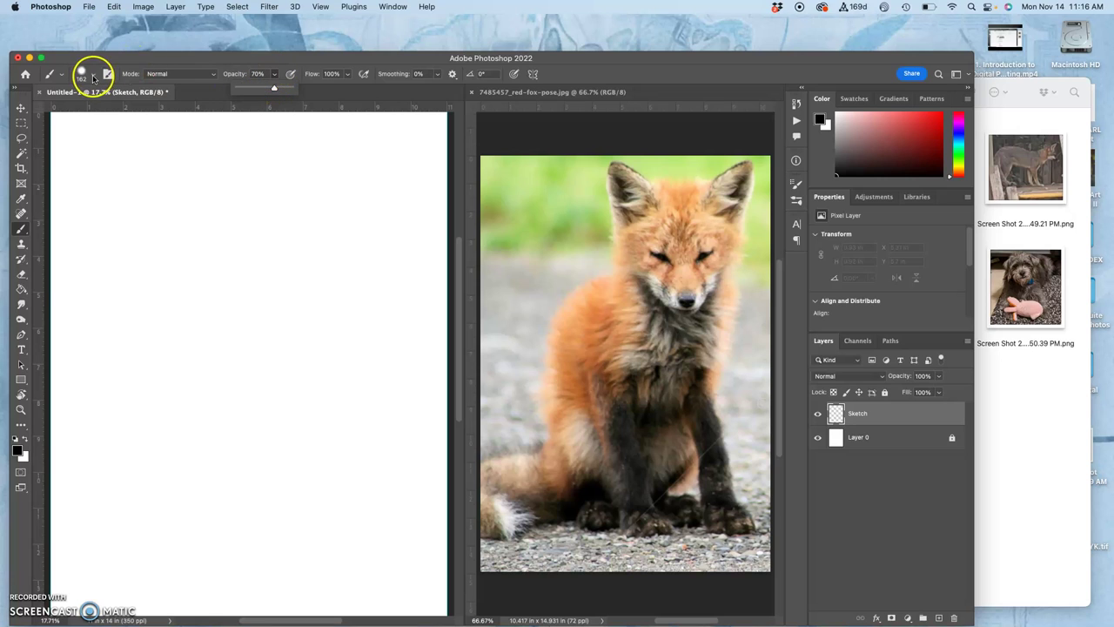
{"action": "left_click", "coordinate": [93, 77]}
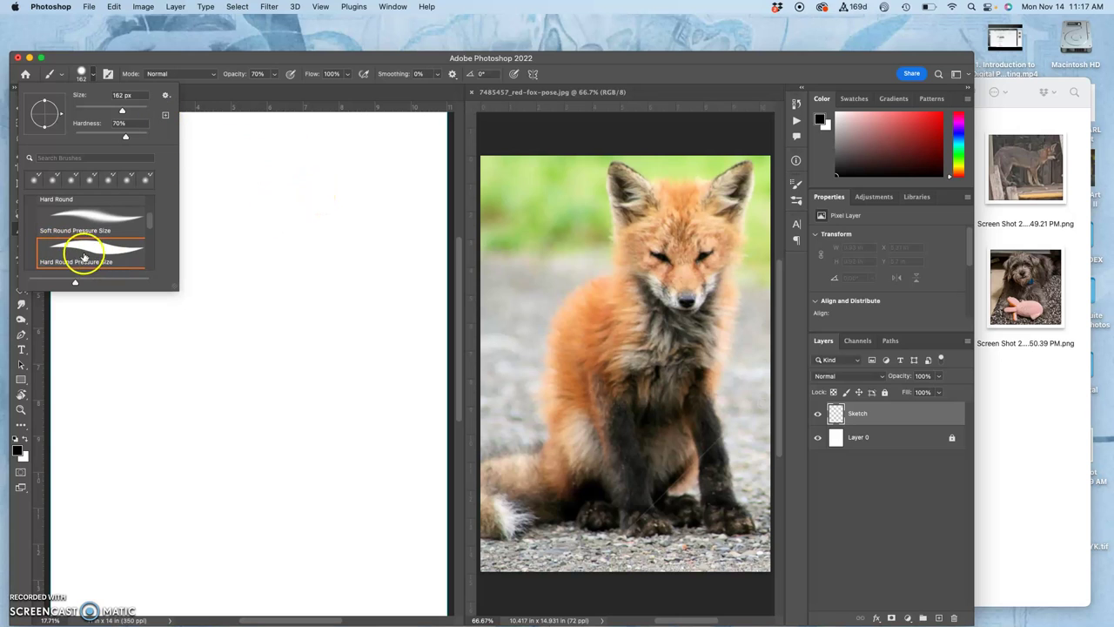
{"action": "left_click", "coordinate": [334, 183]}
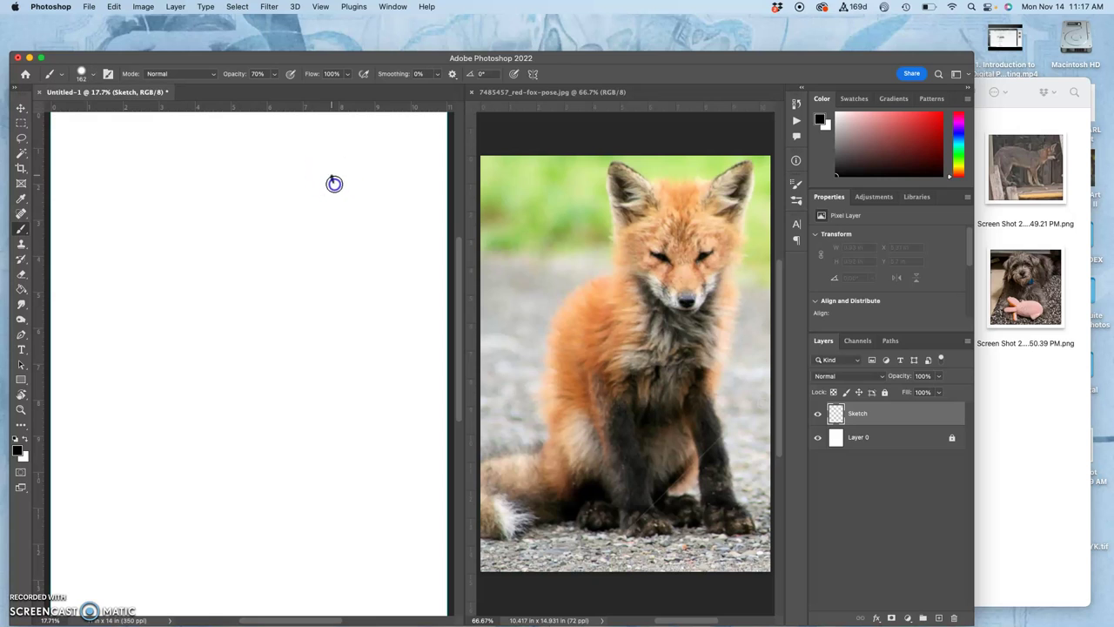
{"action": "mouse_move", "coordinate": [320, 231]}
{"action": "left_mouse_down"}
{"action": "mouse_move", "coordinate": [272, 250]}
{"action": "mouse_move", "coordinate": [305, 311]}
{"action": "mouse_move", "coordinate": [273, 459]}
{"action": "mouse_move", "coordinate": [300, 577]}
{"action": "left_mouse_up"}
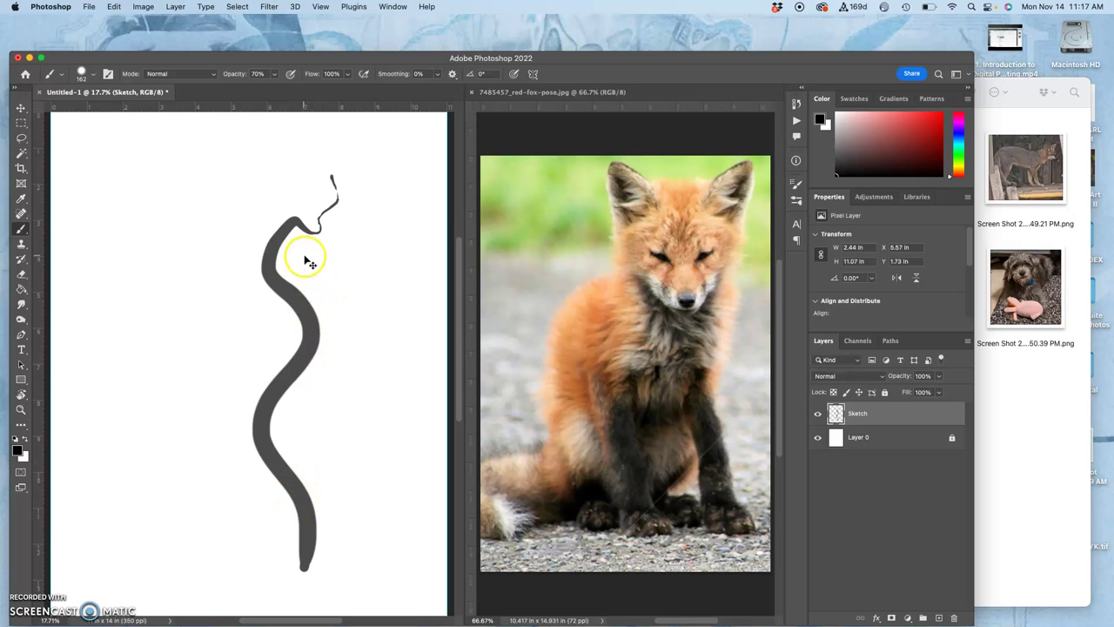
{"action": "key", "text": "ctrl+z"}
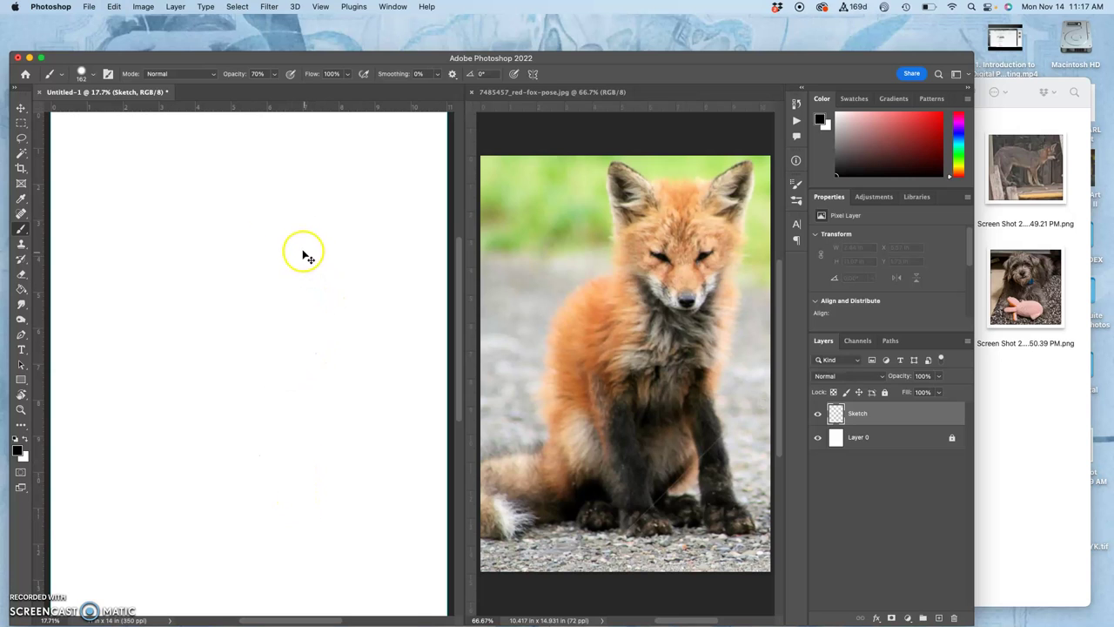
{"action": "left_click", "coordinate": [94, 76]}
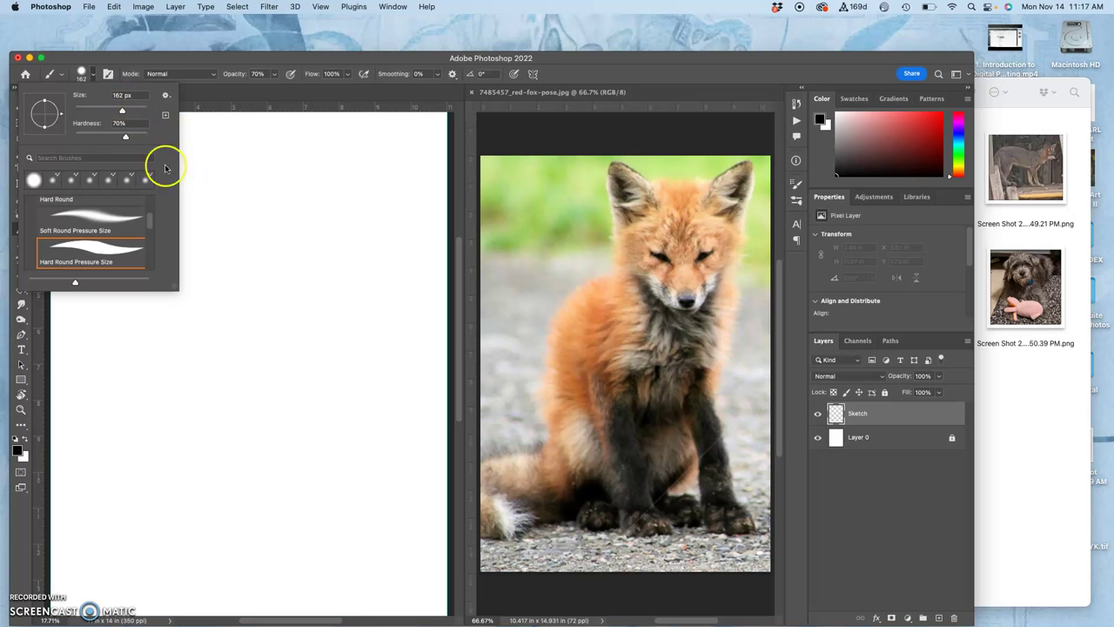
{"action": "mouse_move", "coordinate": [257, 185]}
{"action": "left_mouse_down"}
{"action": "mouse_move", "coordinate": [282, 268]}
{"action": "mouse_move", "coordinate": [272, 257]}
{"action": "mouse_move", "coordinate": [278, 296]}
{"action": "mouse_move", "coordinate": [288, 281]}
{"action": "mouse_move", "coordinate": [263, 255]}
{"action": "mouse_move", "coordinate": [287, 272]}
{"action": "mouse_move", "coordinate": [295, 301]}
{"action": "mouse_move", "coordinate": [268, 293]}
{"action": "mouse_move", "coordinate": [253, 238]}
{"action": "left_mouse_up"}
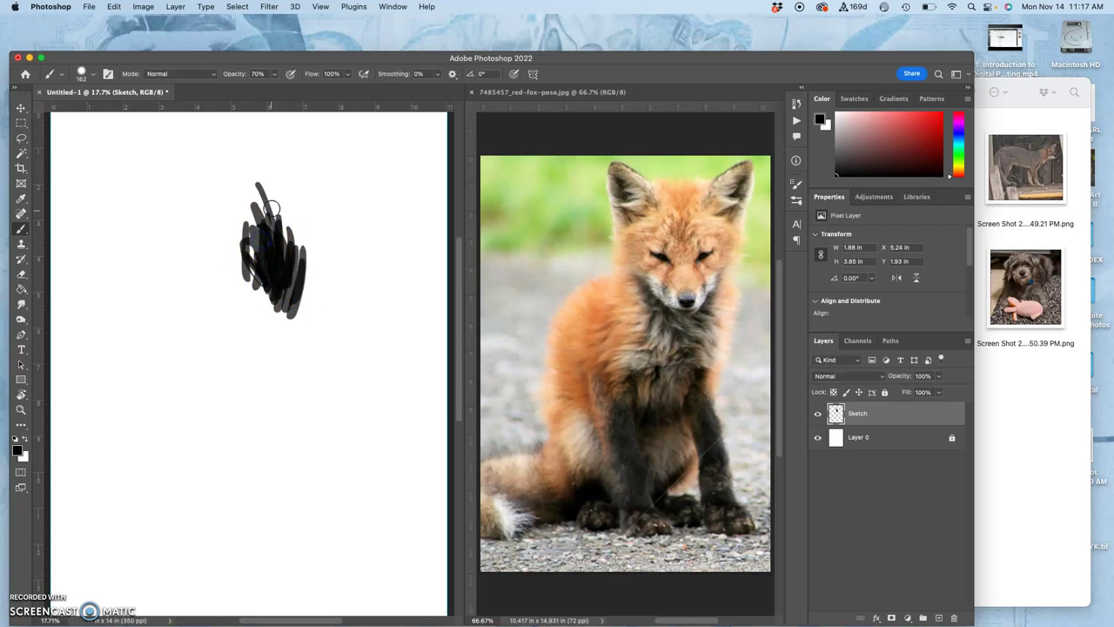
{"action": "key", "text": "super+1"}
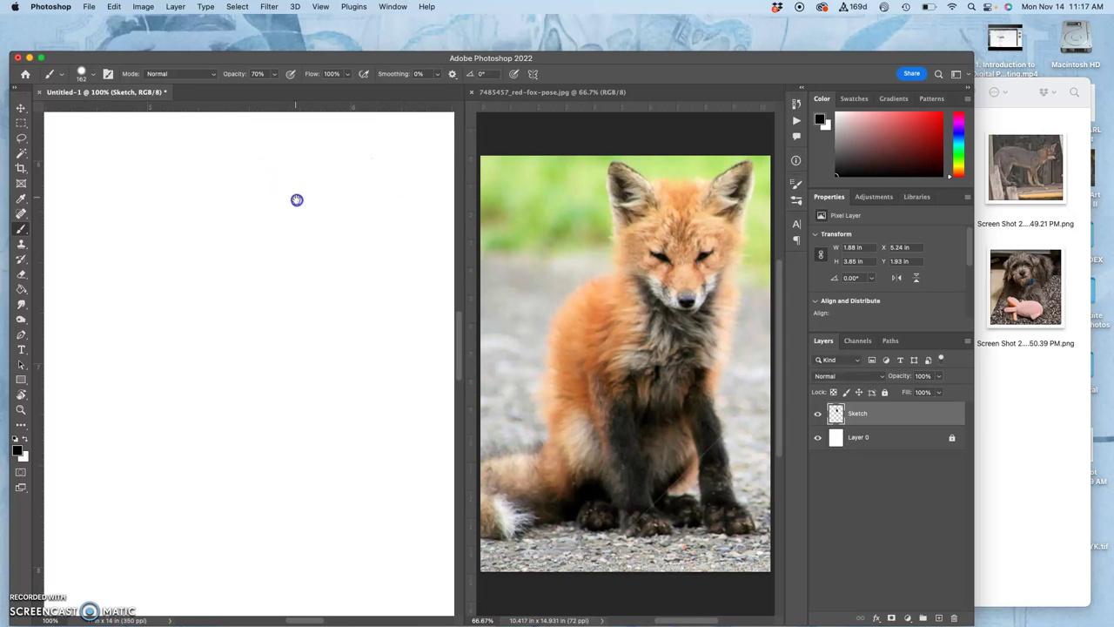
{"action": "left_click_drag", "start_coordinate": [297, 200], "coordinate": [267, 470]}
{"action": "scroll", "coordinate": [283, 311], "scroll_direction": "up", "scroll_amount": 3}
{"action": "left_click", "coordinate": [295, 285], "text": "super"}
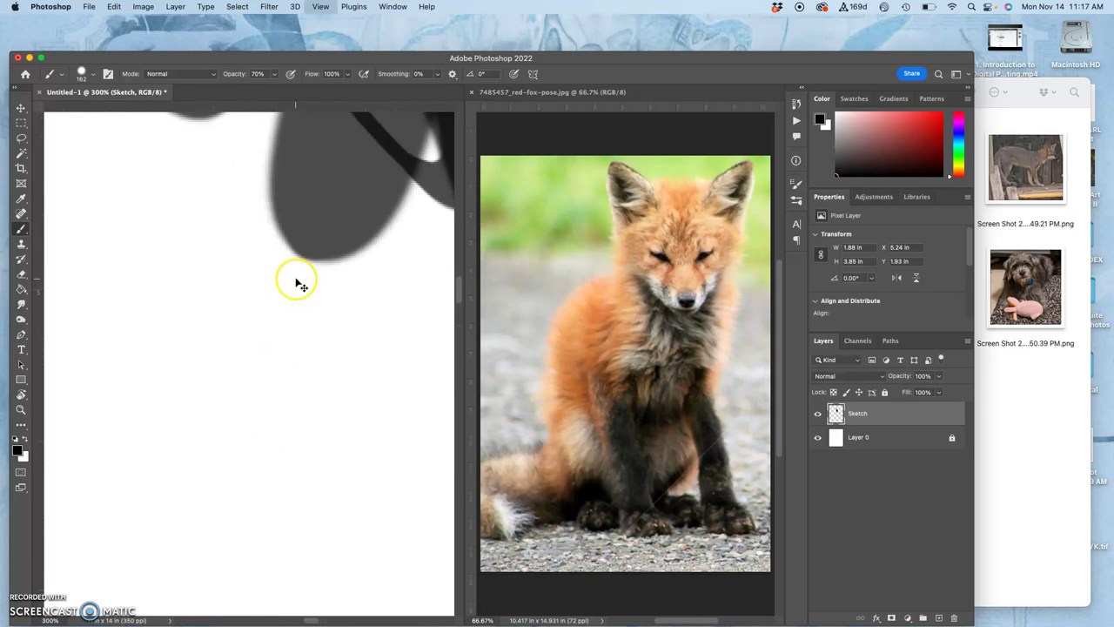
{"action": "key", "text": "super+equal"}
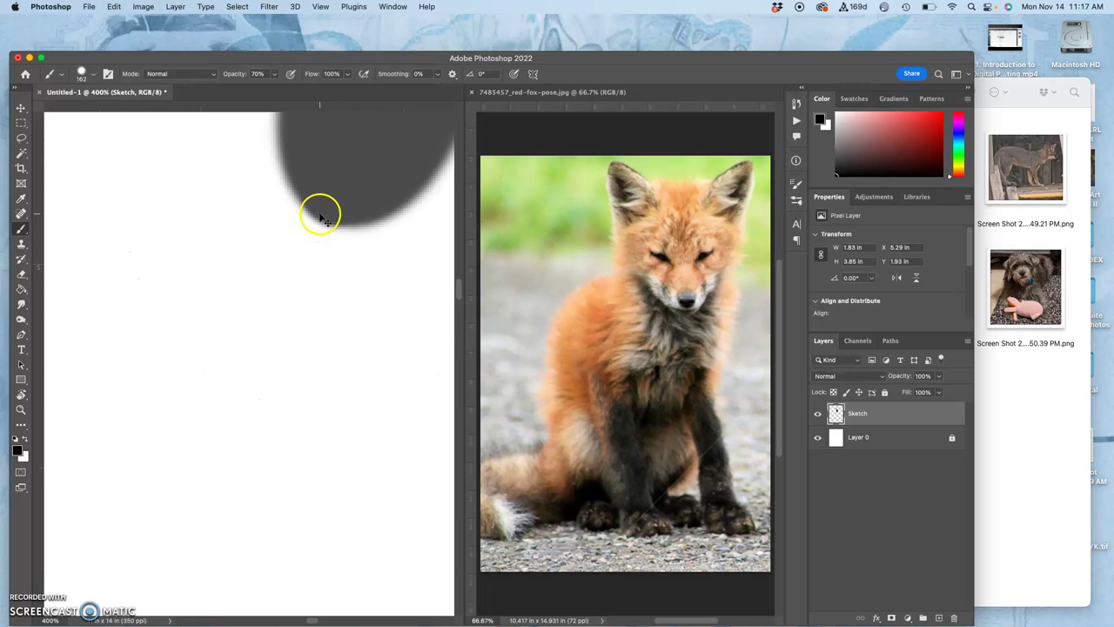
{"action": "key", "text": "super+minus"}
{"action": "key", "text": "super+minus"}
{"action": "key", "text": "super+minus"}
{"action": "key", "text": "super+minus"}
{"action": "key", "text": "super+minus"}
{"action": "key", "text": "super+minus"}
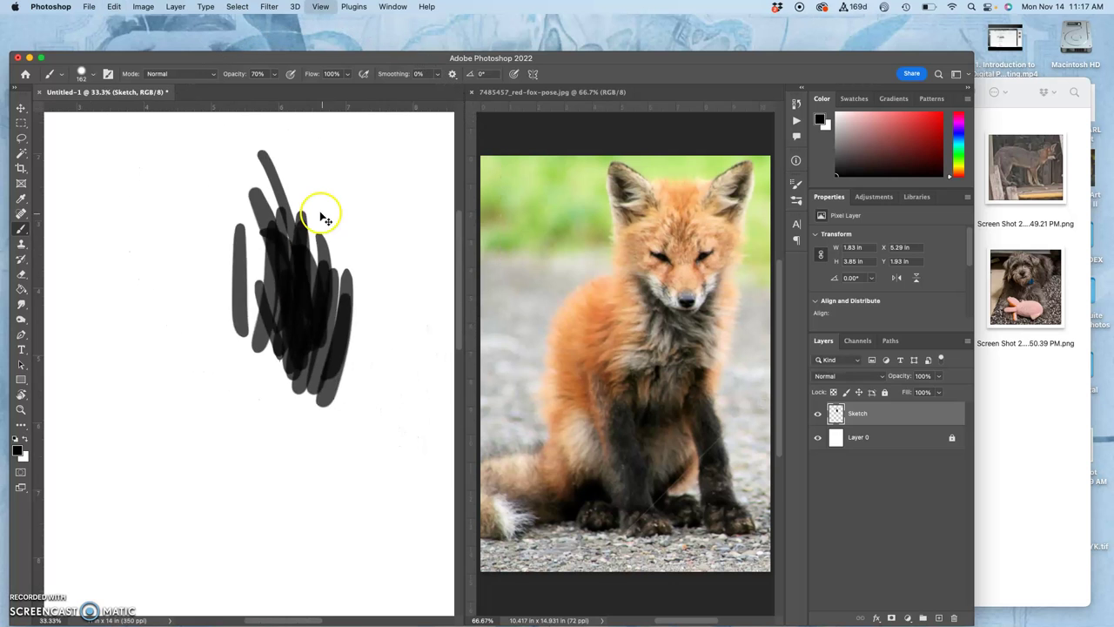
{"action": "key", "text": "super+minus"}
{"action": "key", "text": "super+minus"}
{"action": "key", "text": "super+minus"}
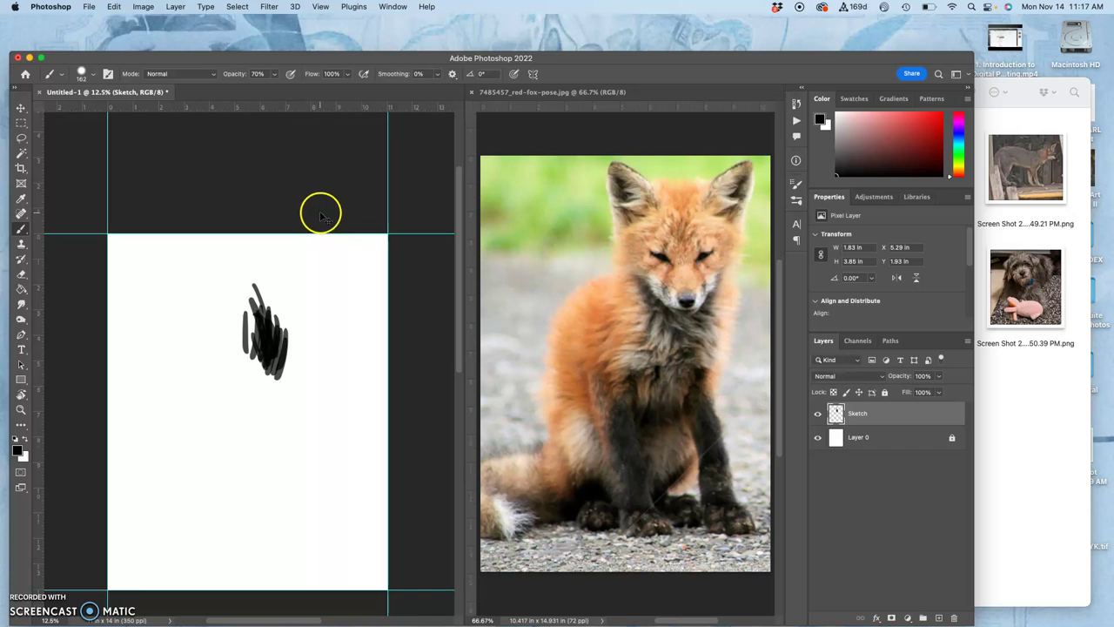
{"action": "scroll", "coordinate": [321, 216], "scroll_direction": "up", "scroll_amount": 2}
{"action": "scroll", "coordinate": [314, 213], "scroll_direction": "down", "scroll_amount": 3}
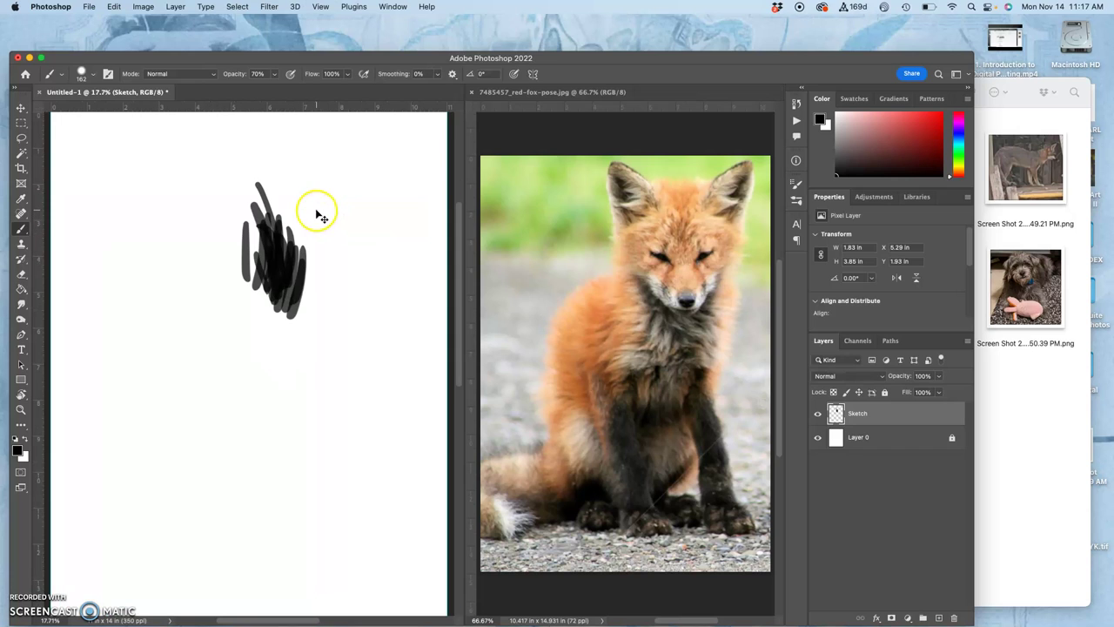
{"action": "key", "text": "super+a"}
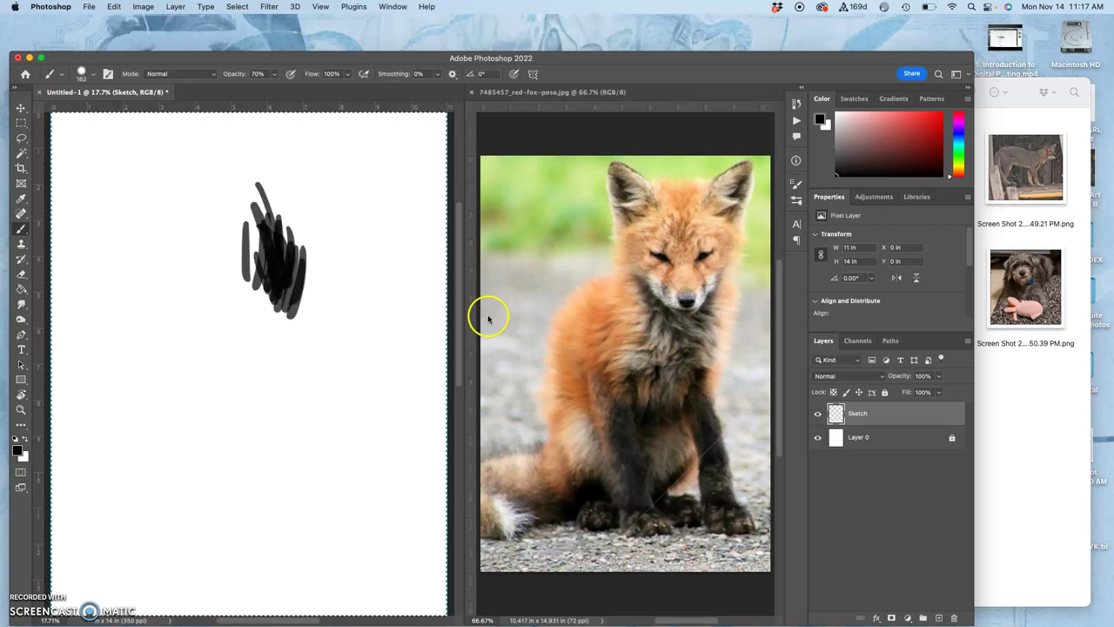
{"action": "key", "text": "BackSpace"}
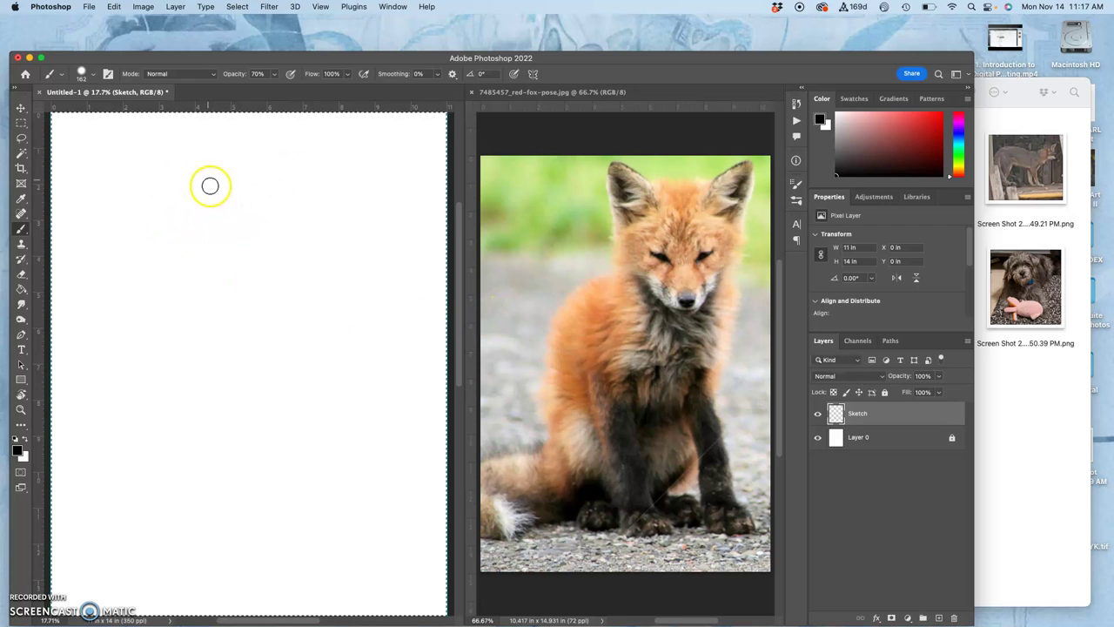
Sketch the fox's head oval, jaw, pointed ears, muzzle and nose in loose black strokes.
{"action": "mouse_move", "coordinate": [251, 190]}
{"action": "left_mouse_down"}
{"action": "mouse_move", "coordinate": [321, 271]}
{"action": "mouse_move", "coordinate": [351, 246]}
{"action": "mouse_move", "coordinate": [237, 263]}
{"action": "mouse_move", "coordinate": [244, 318]}
{"action": "mouse_move", "coordinate": [266, 322]}
{"action": "left_mouse_up"}
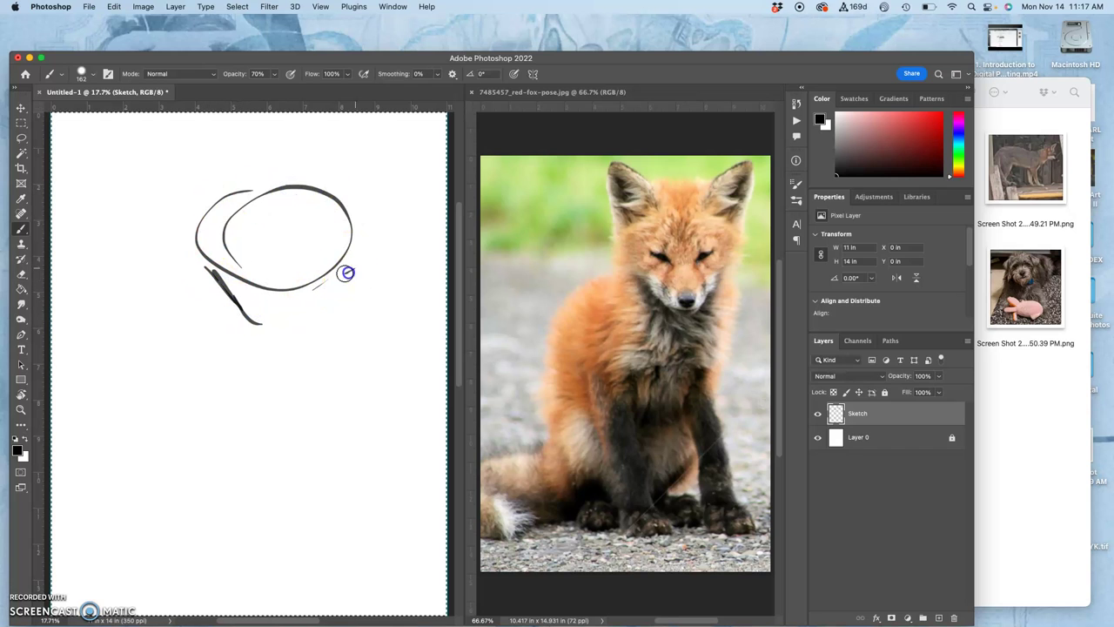
{"action": "left_click_drag", "start_coordinate": [343, 266], "coordinate": [287, 327]}
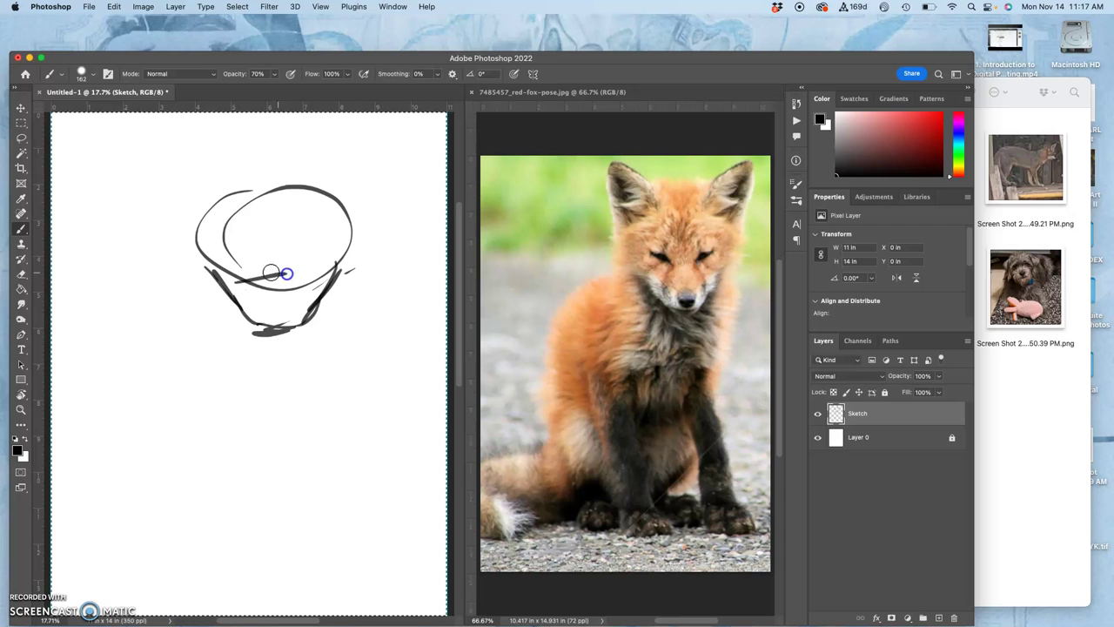
{"action": "left_click_drag", "start_coordinate": [286, 273], "coordinate": [338, 261]}
{"action": "mouse_move", "coordinate": [214, 182]}
{"action": "left_mouse_down"}
{"action": "mouse_move", "coordinate": [173, 167]}
{"action": "mouse_move", "coordinate": [190, 233]}
{"action": "left_mouse_up"}
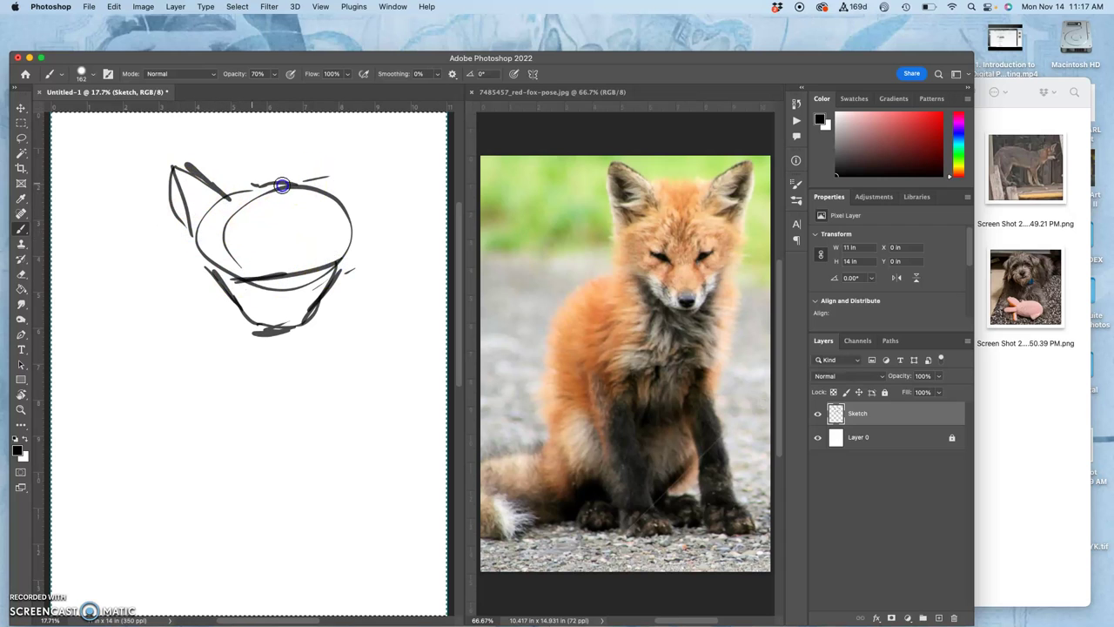
{"action": "mouse_move", "coordinate": [281, 185]}
{"action": "left_mouse_down"}
{"action": "mouse_move", "coordinate": [357, 164]}
{"action": "mouse_move", "coordinate": [344, 239]}
{"action": "left_mouse_up"}
{"action": "mouse_move", "coordinate": [319, 245]}
{"action": "left_mouse_down"}
{"action": "mouse_move", "coordinate": [295, 275]}
{"action": "mouse_move", "coordinate": [309, 264]}
{"action": "mouse_move", "coordinate": [246, 268]}
{"action": "left_mouse_up"}
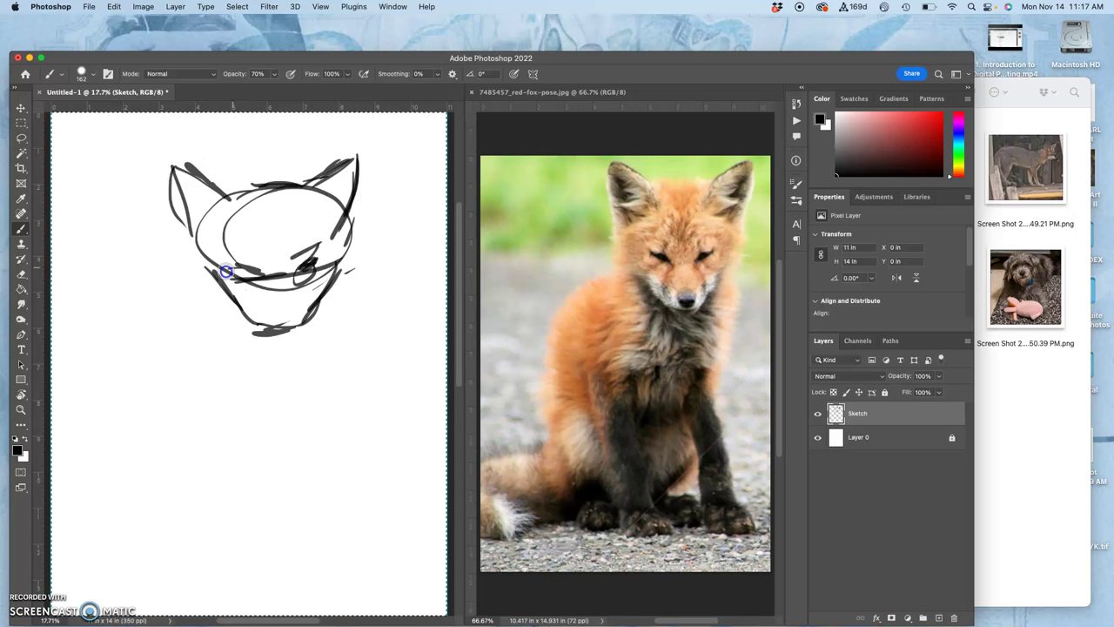
{"action": "left_click_drag", "start_coordinate": [270, 310], "coordinate": [277, 311]}
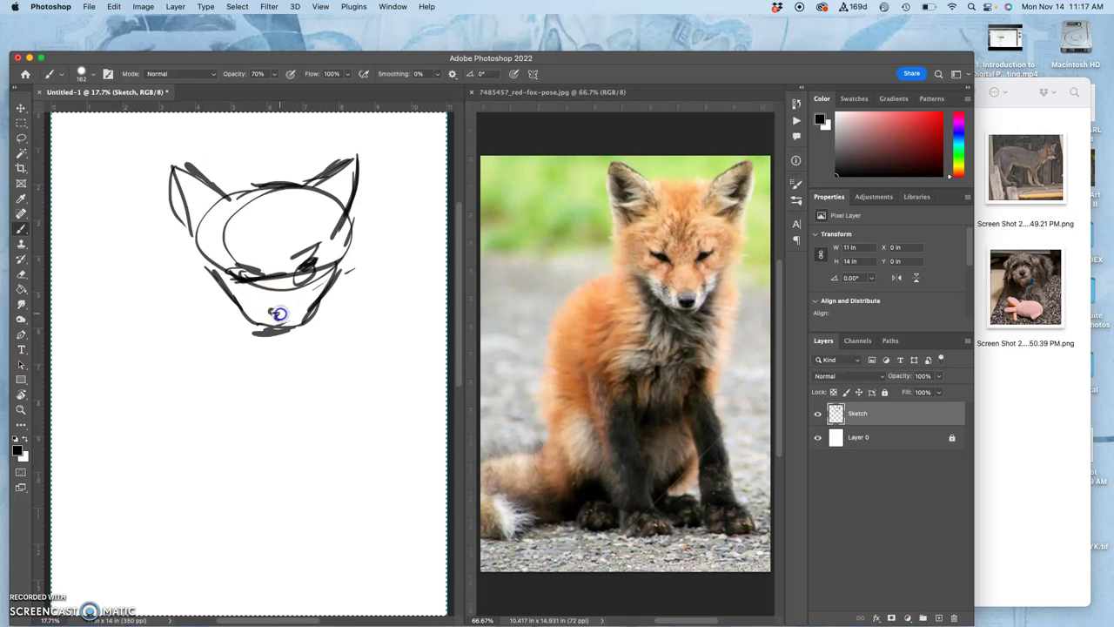
{"action": "left_click_drag", "start_coordinate": [297, 270], "coordinate": [301, 320]}
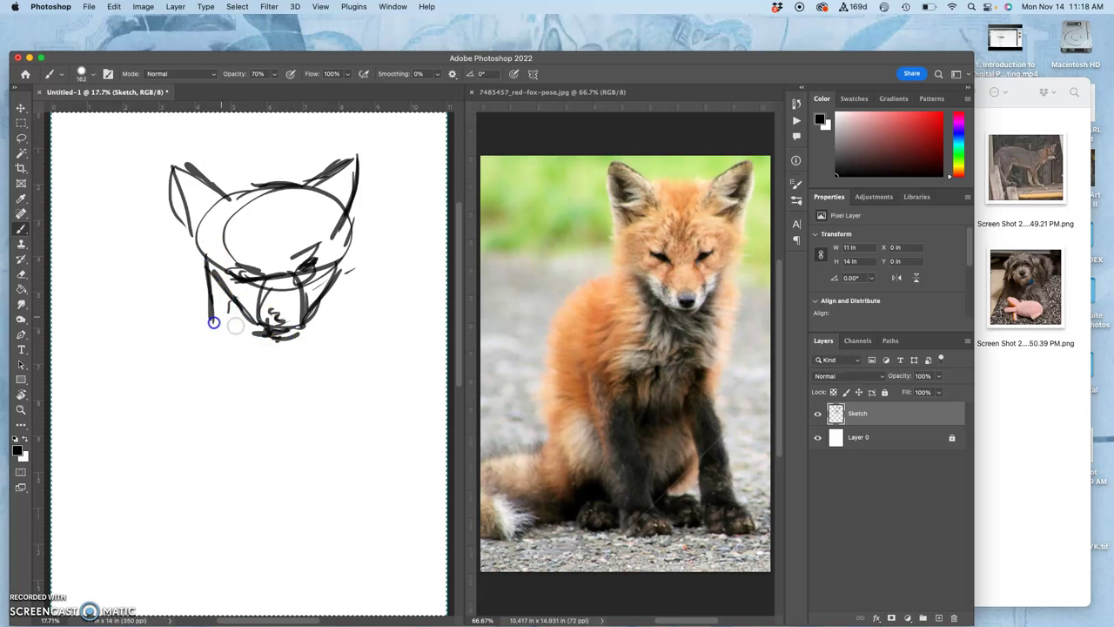
Add the cheek, chest and front leg lines and the large rounded body arc.
{"action": "mouse_move", "coordinate": [322, 305]}
{"action": "left_mouse_down"}
{"action": "mouse_move", "coordinate": [354, 231]}
{"action": "mouse_move", "coordinate": [324, 304]}
{"action": "mouse_move", "coordinate": [349, 363]}
{"action": "mouse_move", "coordinate": [315, 427]}
{"action": "left_mouse_up"}
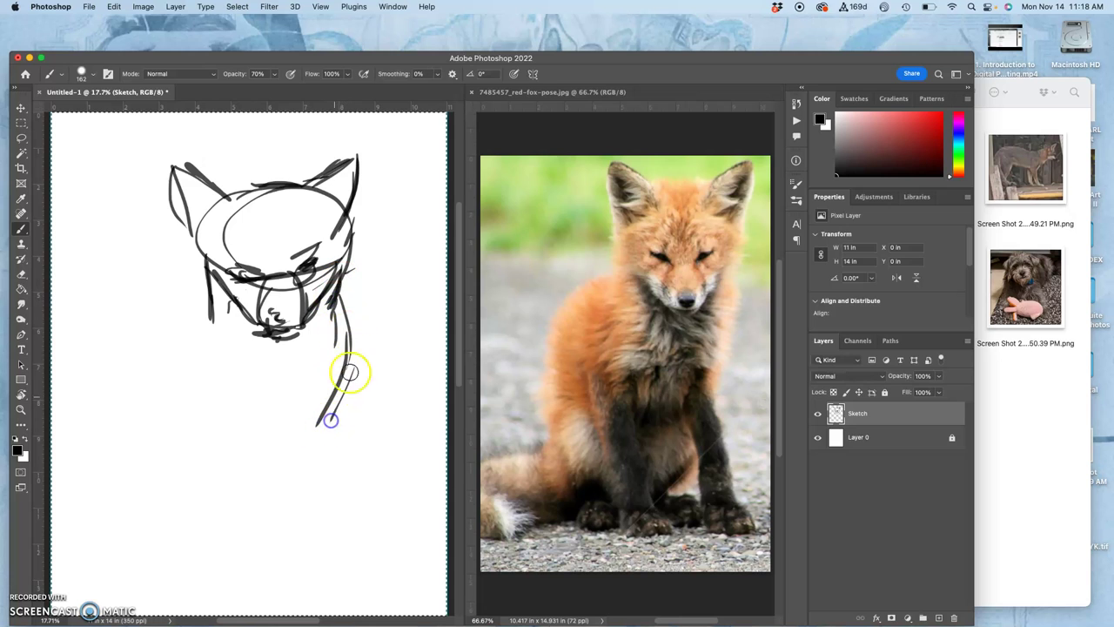
{"action": "mouse_move", "coordinate": [349, 366]}
{"action": "left_mouse_down"}
{"action": "mouse_move", "coordinate": [333, 449]}
{"action": "mouse_move", "coordinate": [305, 431]}
{"action": "left_mouse_up"}
{"action": "mouse_move", "coordinate": [288, 376]}
{"action": "left_mouse_down"}
{"action": "mouse_move", "coordinate": [292, 470]}
{"action": "mouse_move", "coordinate": [276, 474]}
{"action": "mouse_move", "coordinate": [288, 515]}
{"action": "left_mouse_up"}
{"action": "mouse_move", "coordinate": [249, 471]}
{"action": "left_mouse_down"}
{"action": "mouse_move", "coordinate": [288, 460]}
{"action": "mouse_move", "coordinate": [299, 527]}
{"action": "mouse_move", "coordinate": [273, 413]}
{"action": "left_mouse_up"}
{"action": "mouse_move", "coordinate": [244, 325]}
{"action": "left_mouse_down"}
{"action": "mouse_move", "coordinate": [192, 410]}
{"action": "mouse_move", "coordinate": [261, 490]}
{"action": "left_mouse_up"}
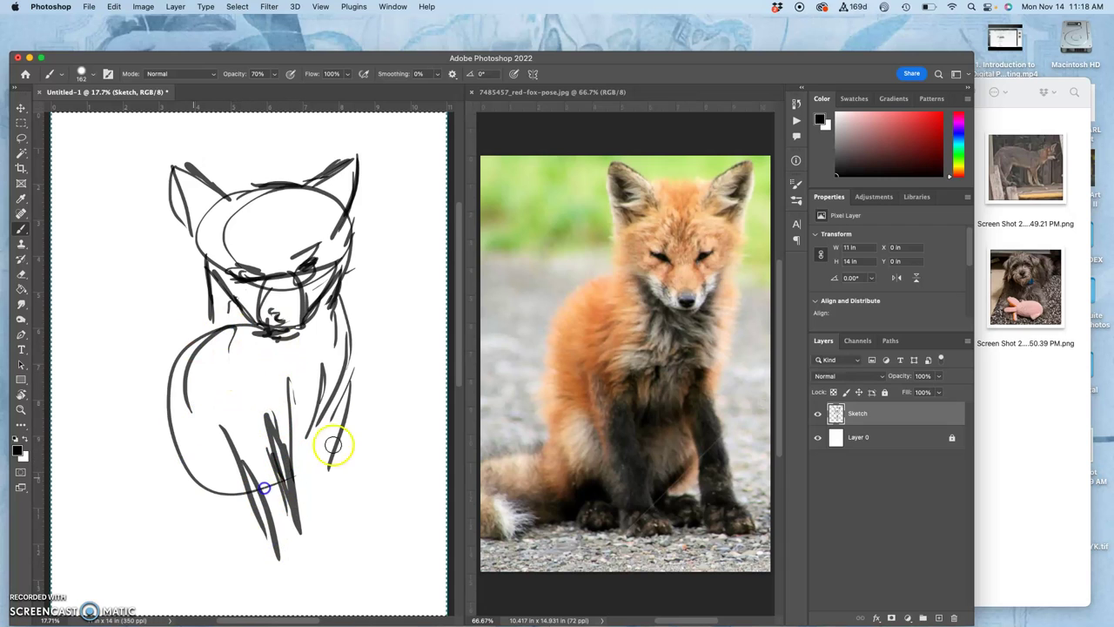
{"action": "mouse_move", "coordinate": [167, 352]}
{"action": "left_mouse_down"}
{"action": "mouse_move", "coordinate": [212, 487]}
{"action": "mouse_move", "coordinate": [180, 463]}
{"action": "mouse_move", "coordinate": [155, 534]}
{"action": "mouse_move", "coordinate": [223, 520]}
{"action": "mouse_move", "coordinate": [143, 561]}
{"action": "mouse_move", "coordinate": [208, 555]}
{"action": "mouse_move", "coordinate": [175, 576]}
{"action": "mouse_move", "coordinate": [190, 583]}
{"action": "mouse_move", "coordinate": [228, 494]}
{"action": "mouse_move", "coordinate": [243, 541]}
{"action": "mouse_move", "coordinate": [231, 573]}
{"action": "mouse_move", "coordinate": [332, 516]}
{"action": "mouse_move", "coordinate": [324, 525]}
{"action": "mouse_move", "coordinate": [339, 487]}
{"action": "mouse_move", "coordinate": [348, 515]}
{"action": "mouse_move", "coordinate": [339, 416]}
{"action": "mouse_move", "coordinate": [339, 482]}
{"action": "mouse_move", "coordinate": [322, 418]}
{"action": "mouse_move", "coordinate": [303, 466]}
{"action": "mouse_move", "coordinate": [315, 470]}
{"action": "mouse_move", "coordinate": [305, 414]}
{"action": "mouse_move", "coordinate": [307, 435]}
{"action": "mouse_move", "coordinate": [332, 398]}
{"action": "mouse_move", "coordinate": [344, 449]}
{"action": "mouse_move", "coordinate": [333, 414]}
{"action": "left_mouse_up"}
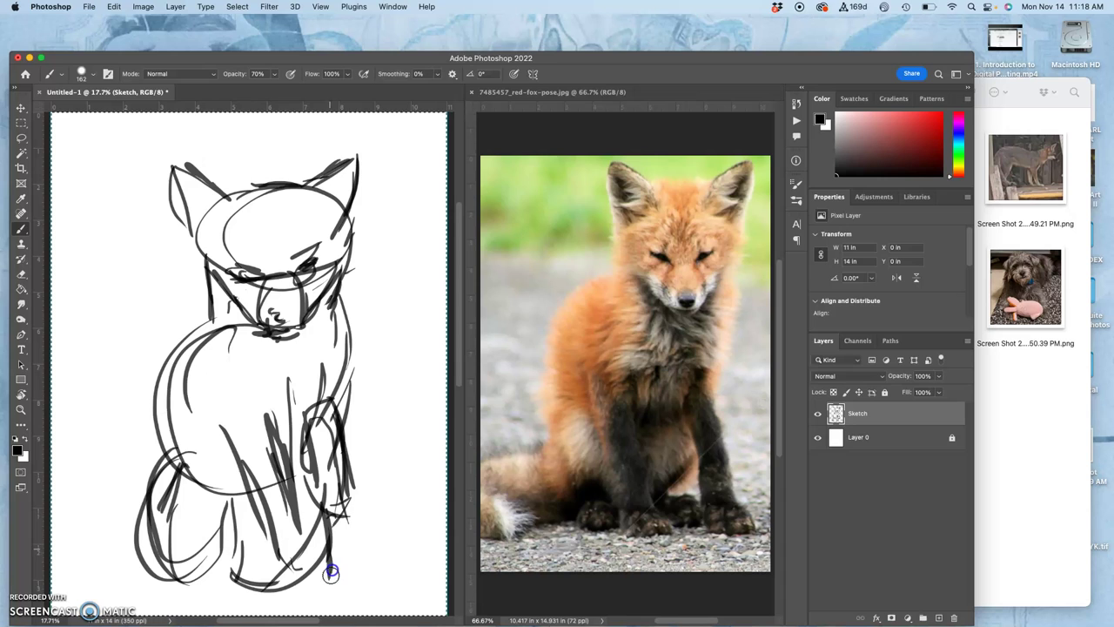
Brush the right front leg and paw, the hind haunch curves, and the curling tail at lower left.
{"action": "mouse_move", "coordinate": [331, 572]}
{"action": "left_mouse_down"}
{"action": "mouse_move", "coordinate": [358, 516]}
{"action": "mouse_move", "coordinate": [363, 572]}
{"action": "mouse_move", "coordinate": [356, 582]}
{"action": "mouse_move", "coordinate": [339, 571]}
{"action": "left_mouse_up"}
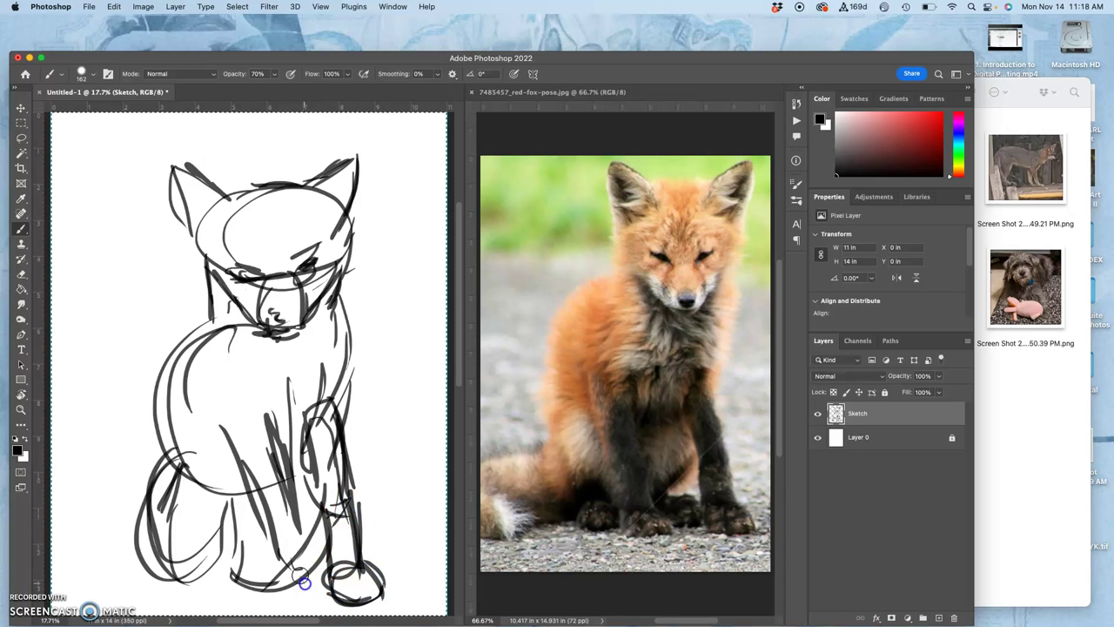
{"action": "mouse_move", "coordinate": [302, 597]}
{"action": "left_mouse_down"}
{"action": "mouse_move", "coordinate": [273, 599]}
{"action": "mouse_move", "coordinate": [319, 581]}
{"action": "left_mouse_up"}
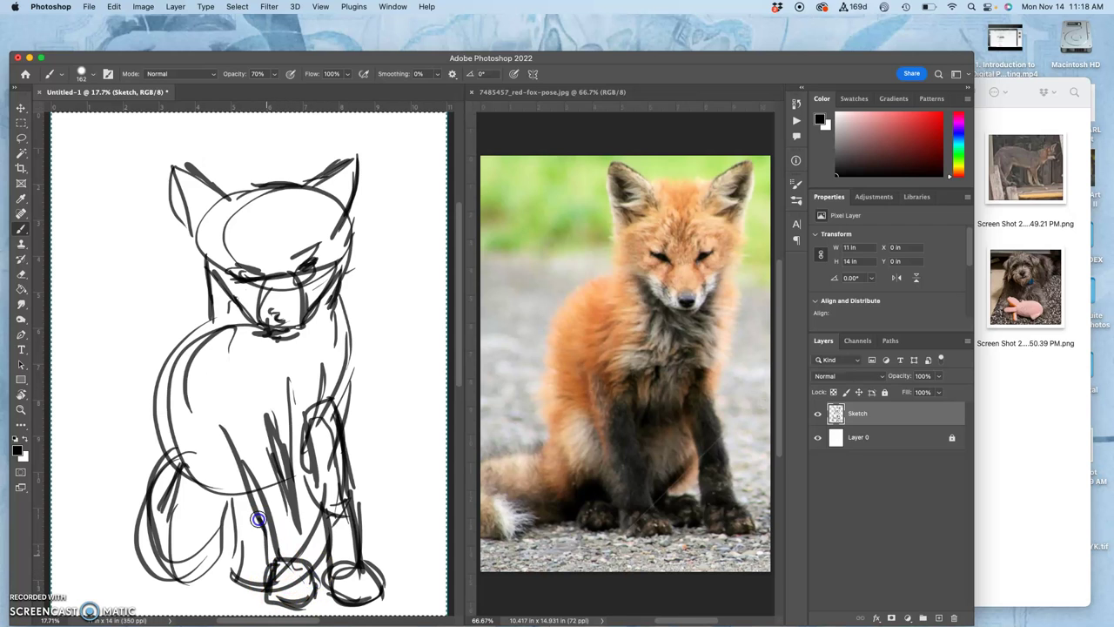
{"action": "left_click_drag", "start_coordinate": [259, 519], "coordinate": [261, 570]}
{"action": "mouse_move", "coordinate": [179, 492]}
{"action": "left_mouse_down"}
{"action": "mouse_move", "coordinate": [200, 535]}
{"action": "mouse_move", "coordinate": [192, 559]}
{"action": "mouse_move", "coordinate": [203, 559]}
{"action": "mouse_move", "coordinate": [181, 572]}
{"action": "mouse_move", "coordinate": [207, 565]}
{"action": "mouse_move", "coordinate": [225, 576]}
{"action": "mouse_move", "coordinate": [202, 589]}
{"action": "mouse_move", "coordinate": [193, 564]}
{"action": "mouse_move", "coordinate": [220, 561]}
{"action": "mouse_move", "coordinate": [196, 577]}
{"action": "mouse_move", "coordinate": [198, 534]}
{"action": "mouse_move", "coordinate": [223, 555]}
{"action": "mouse_move", "coordinate": [203, 536]}
{"action": "mouse_move", "coordinate": [210, 526]}
{"action": "mouse_move", "coordinate": [182, 531]}
{"action": "mouse_move", "coordinate": [182, 520]}
{"action": "mouse_move", "coordinate": [175, 549]}
{"action": "mouse_move", "coordinate": [139, 568]}
{"action": "mouse_move", "coordinate": [137, 585]}
{"action": "mouse_move", "coordinate": [136, 513]}
{"action": "left_mouse_up"}
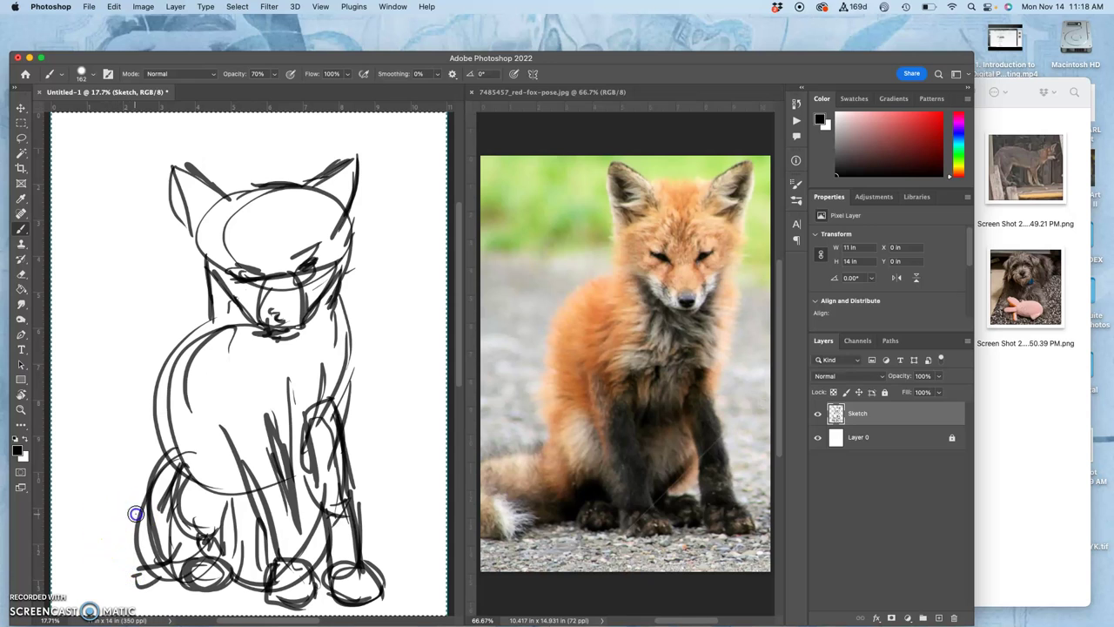
{"action": "mouse_move", "coordinate": [59, 566]}
{"action": "left_mouse_down"}
{"action": "mouse_move", "coordinate": [70, 546]}
{"action": "mouse_move", "coordinate": [73, 588]}
{"action": "left_mouse_up"}
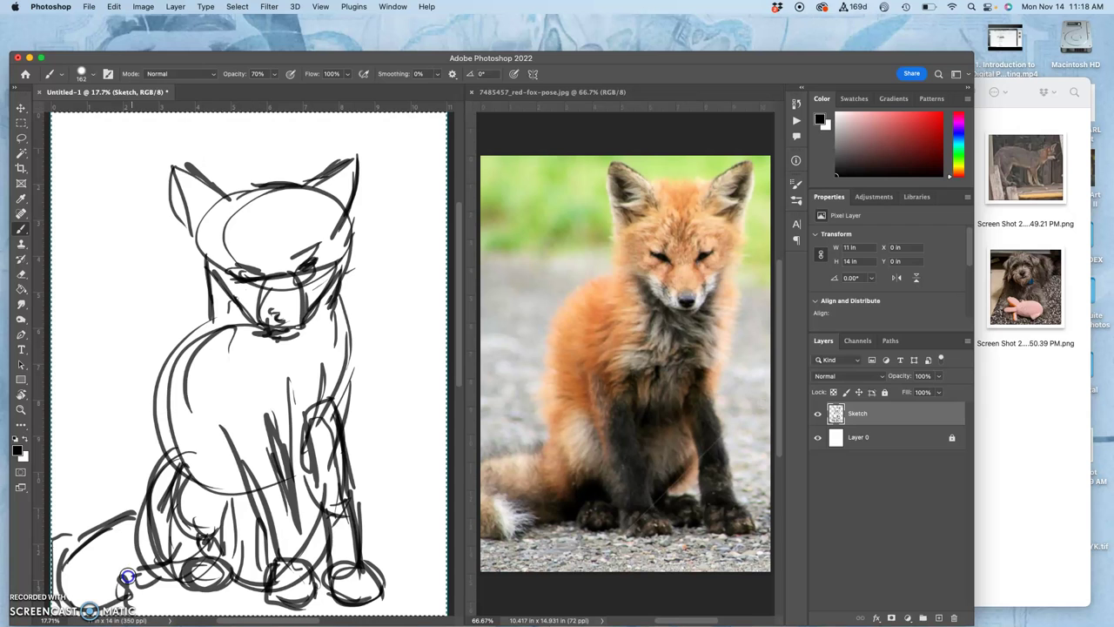
{"action": "key", "text": "super+minus"}
{"action": "key", "text": "super+minus"}
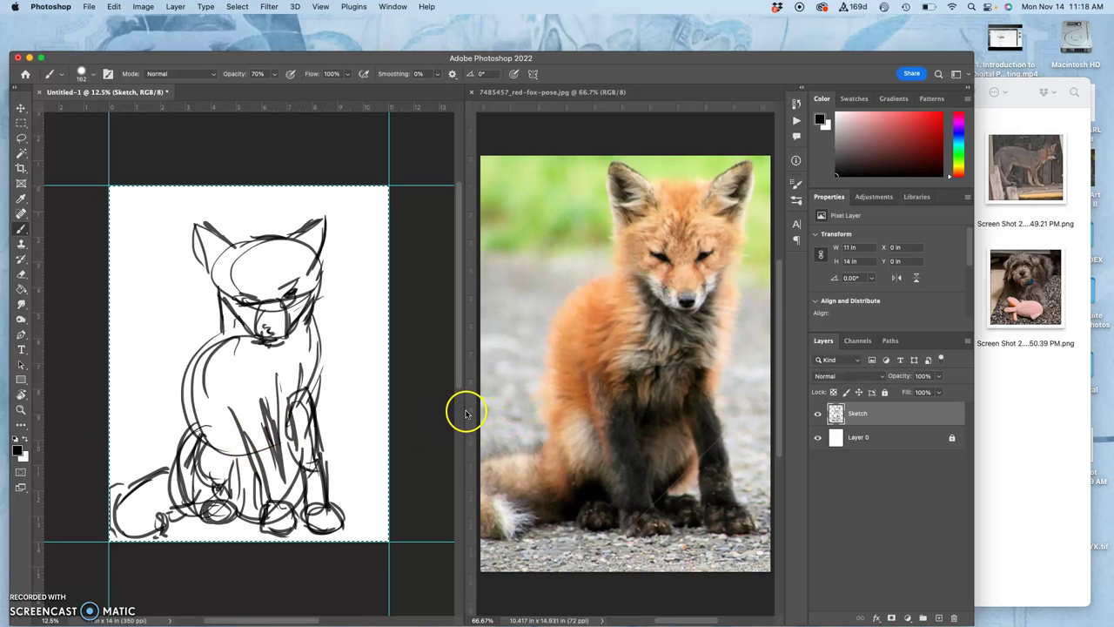
Warp the Sketch layer, pulling the ears upward, bulging the chest left and lowering the haunch.
{"action": "key", "text": "super+t"}
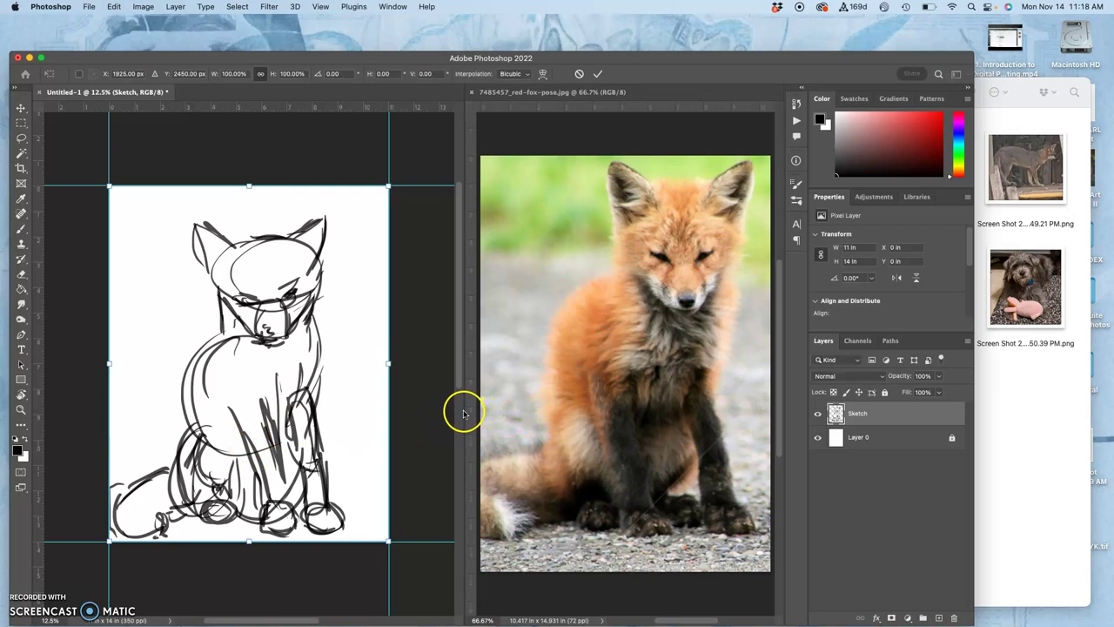
{"action": "right_click", "coordinate": [302, 363]}
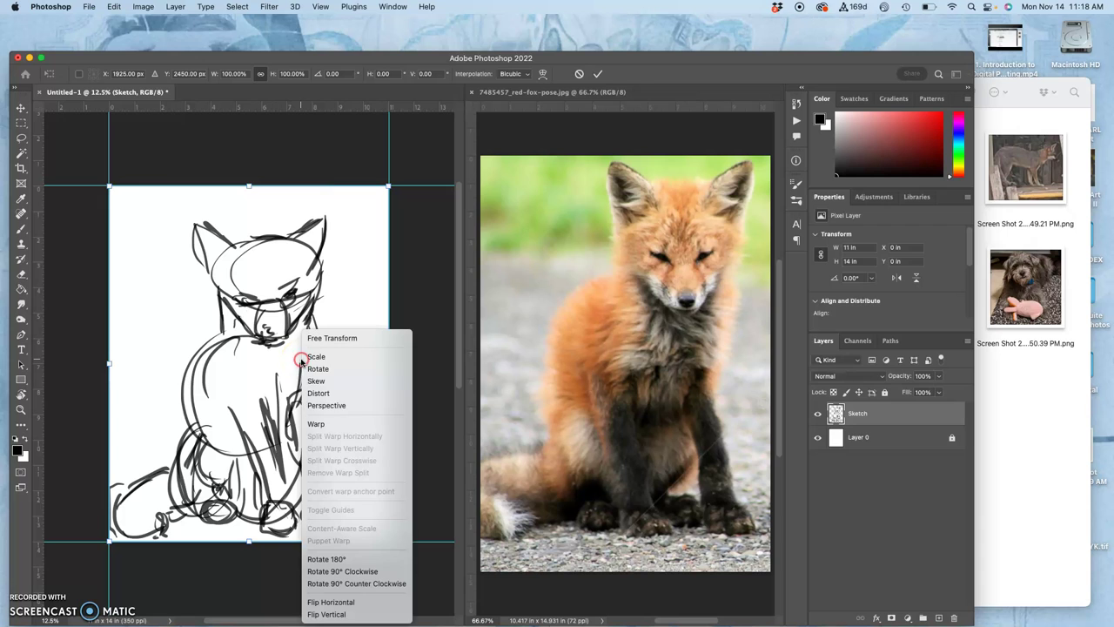
{"action": "left_click", "coordinate": [317, 423]}
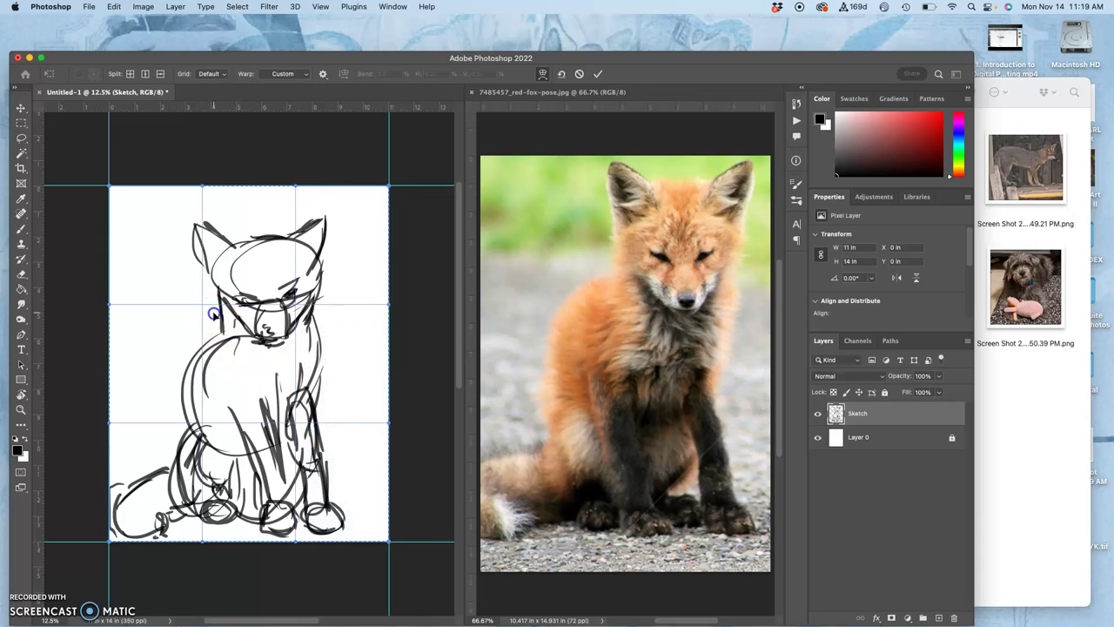
{"action": "mouse_move", "coordinate": [211, 239]}
{"action": "left_mouse_down"}
{"action": "mouse_move", "coordinate": [223, 228]}
{"action": "mouse_move", "coordinate": [218, 235]}
{"action": "left_mouse_up"}
{"action": "left_click_drag", "start_coordinate": [318, 219], "coordinate": [336, 219]}
{"action": "left_click_drag", "start_coordinate": [229, 391], "coordinate": [218, 391]}
{"action": "mouse_move", "coordinate": [189, 470]}
{"action": "left_mouse_down"}
{"action": "mouse_move", "coordinate": [174, 492]}
{"action": "mouse_move", "coordinate": [183, 496]}
{"action": "left_mouse_up"}
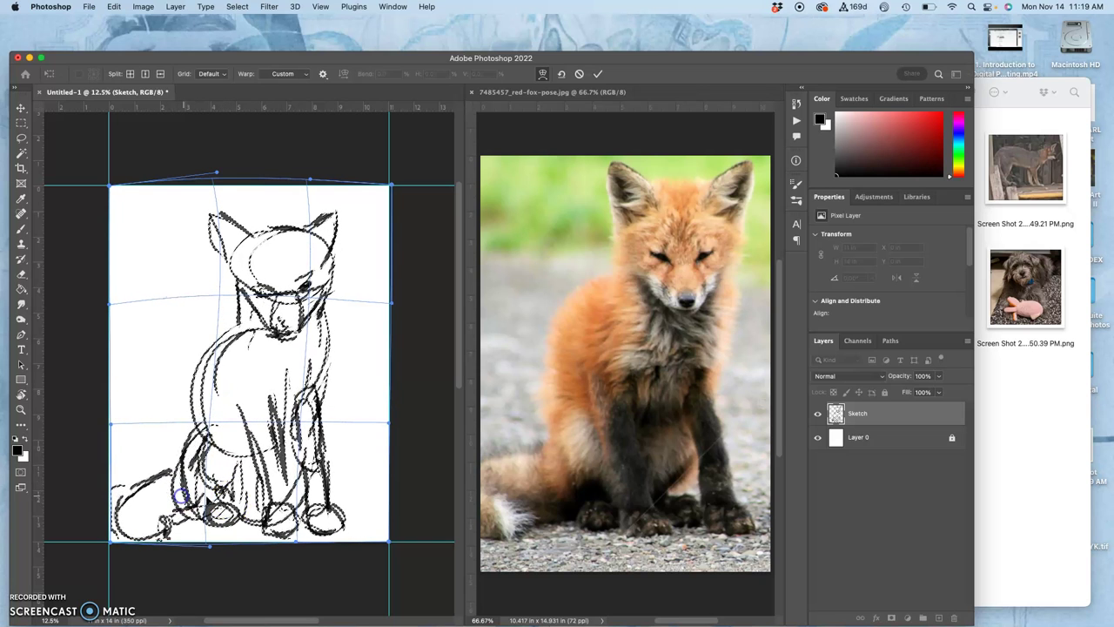
Refine the warp on the foot, right ear, head and chest outline, then commit it.
{"action": "left_click_drag", "start_coordinate": [333, 516], "coordinate": [337, 514]}
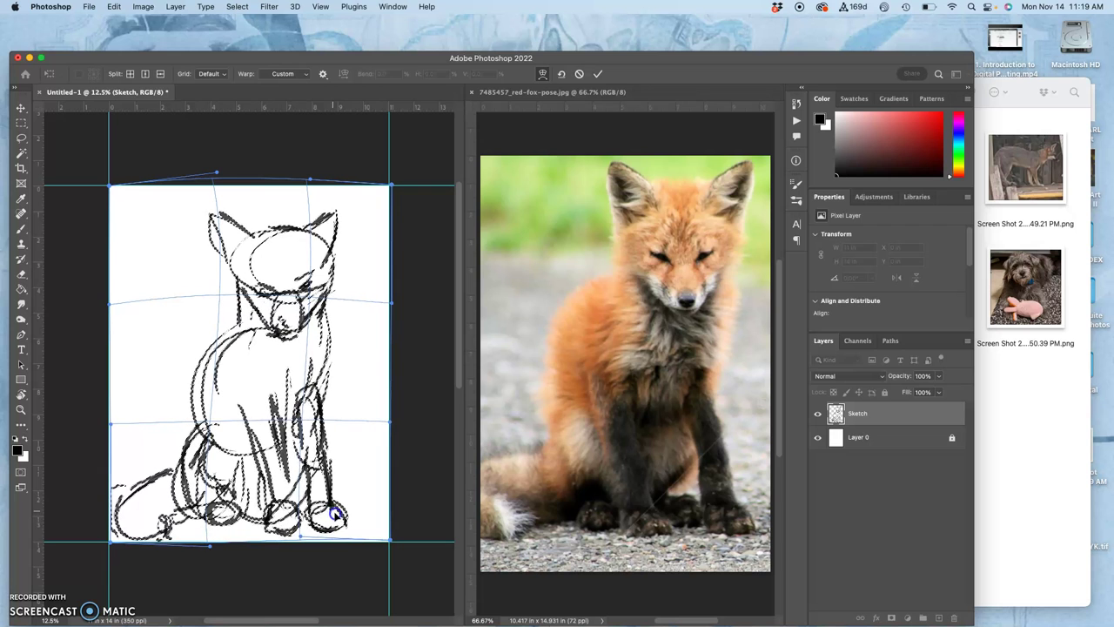
{"action": "left_click_drag", "start_coordinate": [333, 228], "coordinate": [339, 220]}
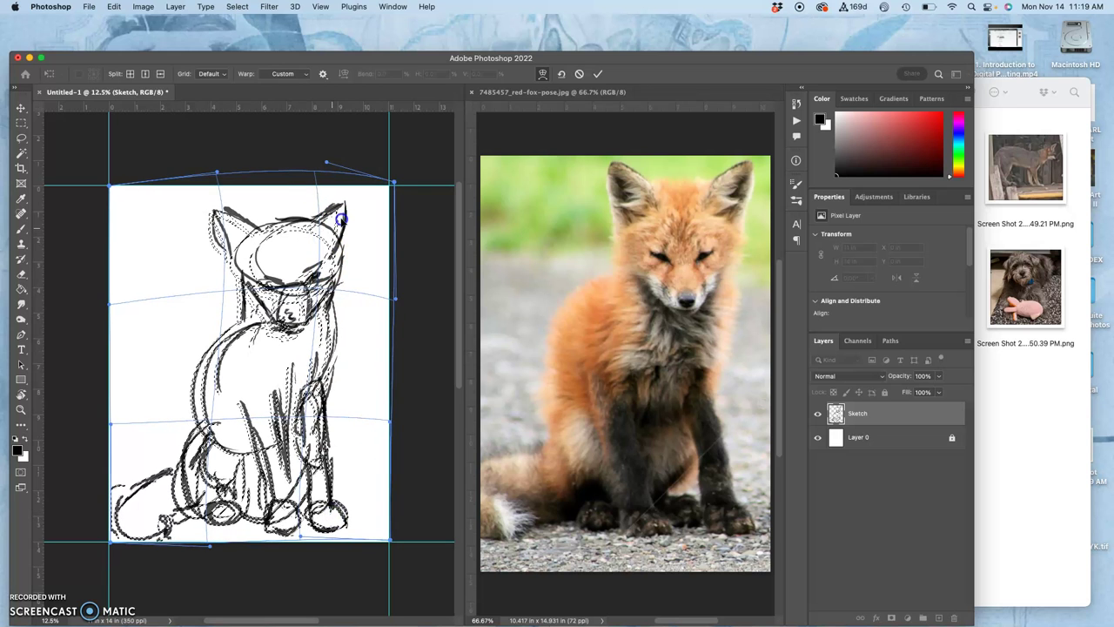
{"action": "left_click", "coordinate": [285, 248]}
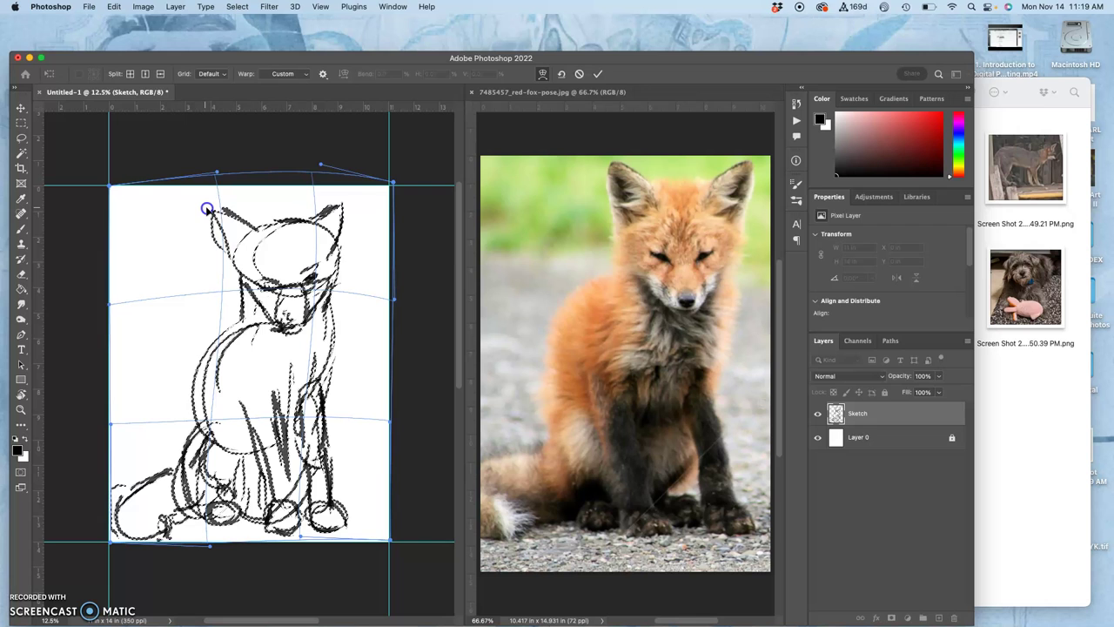
{"action": "left_click_drag", "start_coordinate": [206, 209], "coordinate": [213, 209]}
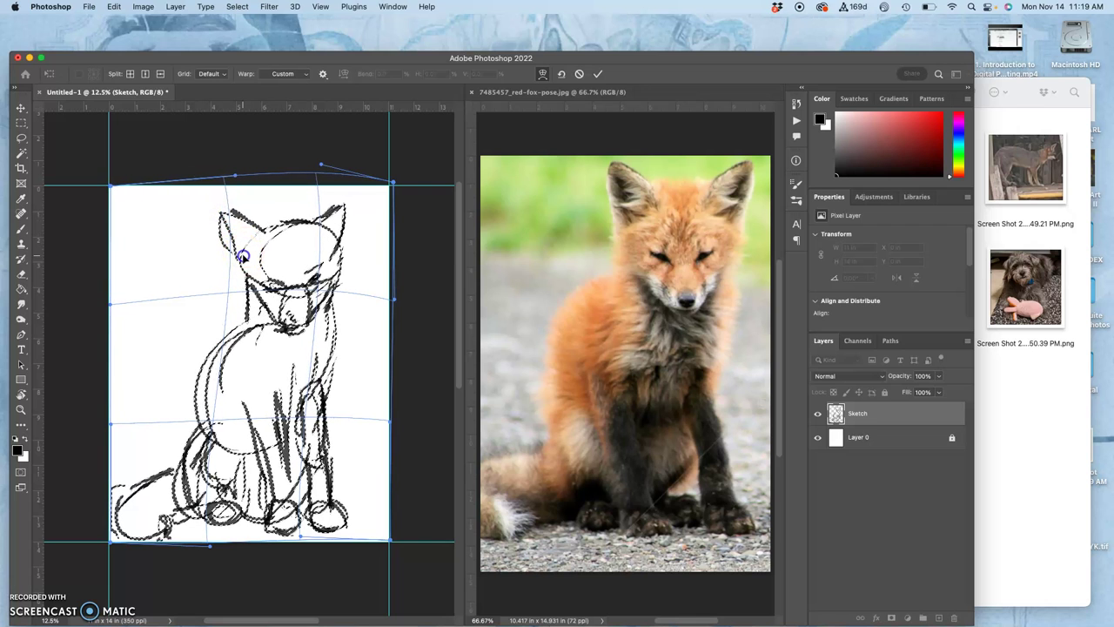
{"action": "left_click_drag", "start_coordinate": [242, 256], "coordinate": [237, 215]}
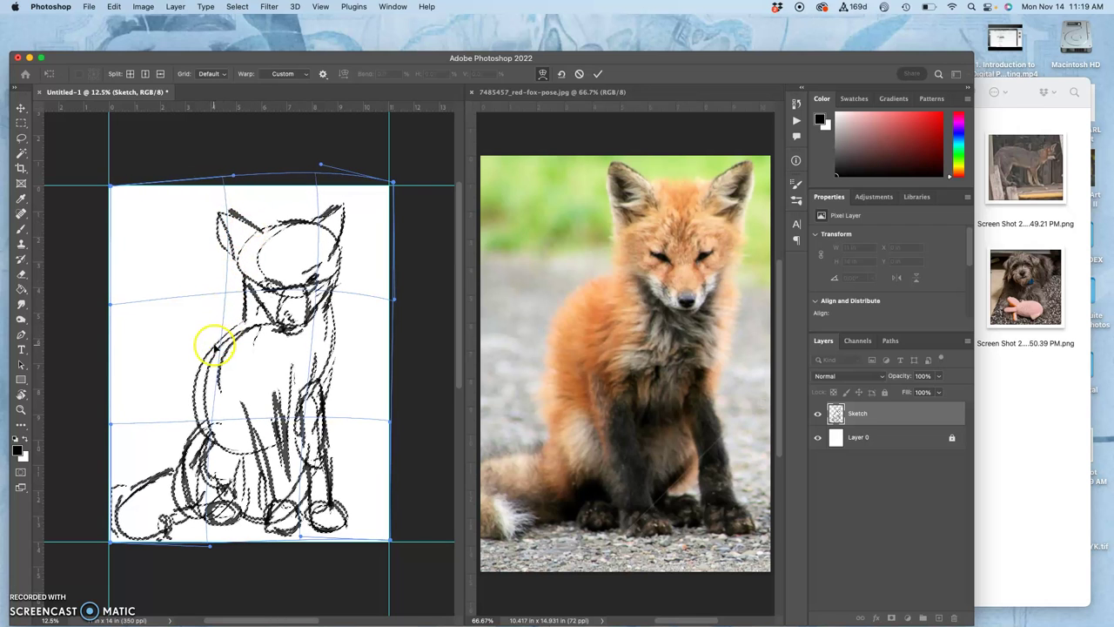
{"action": "mouse_move", "coordinate": [214, 347]}
{"action": "left_mouse_down"}
{"action": "mouse_move", "coordinate": [216, 333]}
{"action": "mouse_move", "coordinate": [218, 344]}
{"action": "mouse_move", "coordinate": [182, 348]}
{"action": "mouse_move", "coordinate": [171, 406]}
{"action": "left_mouse_up"}
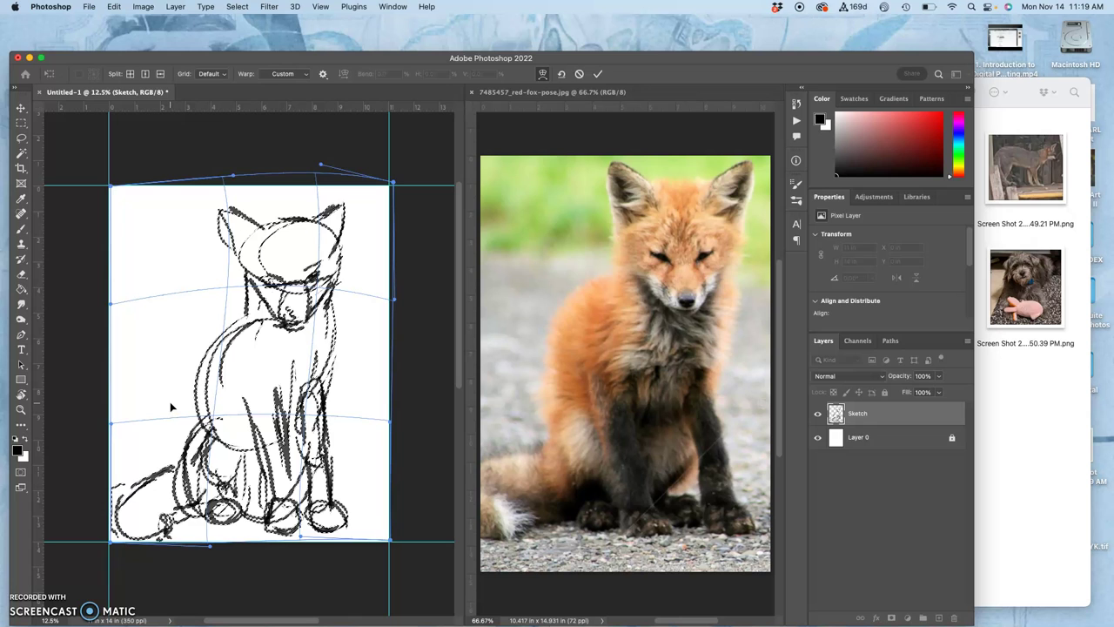
{"action": "double_click", "coordinate": [142, 301]}
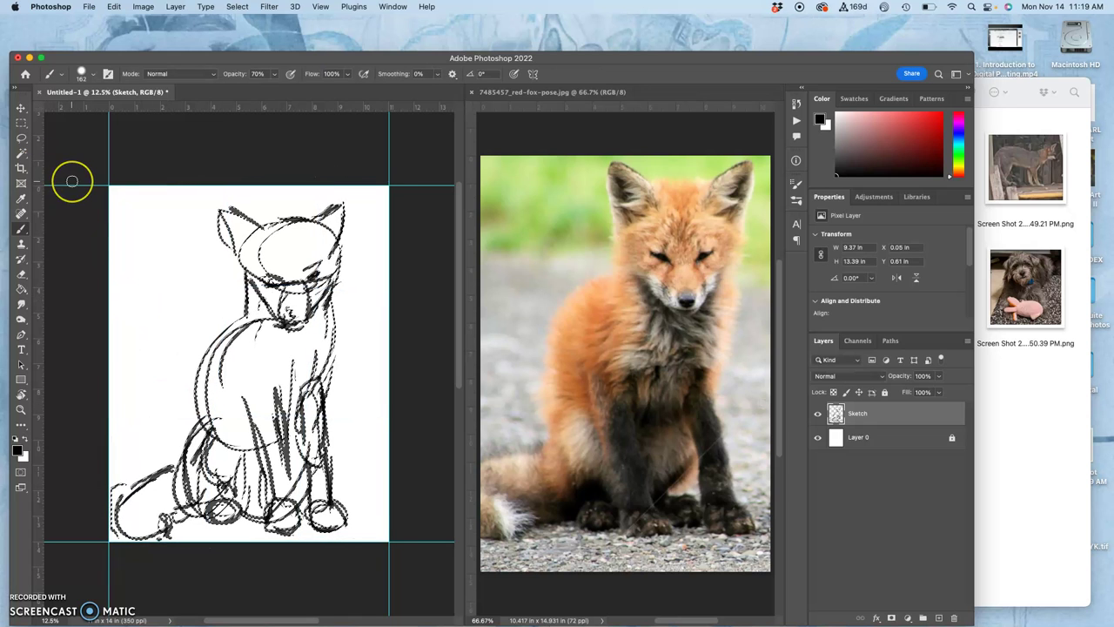
Move the warped sketch right and up to X 0.75 in, Y 0.33 in within the guides.
{"action": "left_click", "coordinate": [20, 106]}
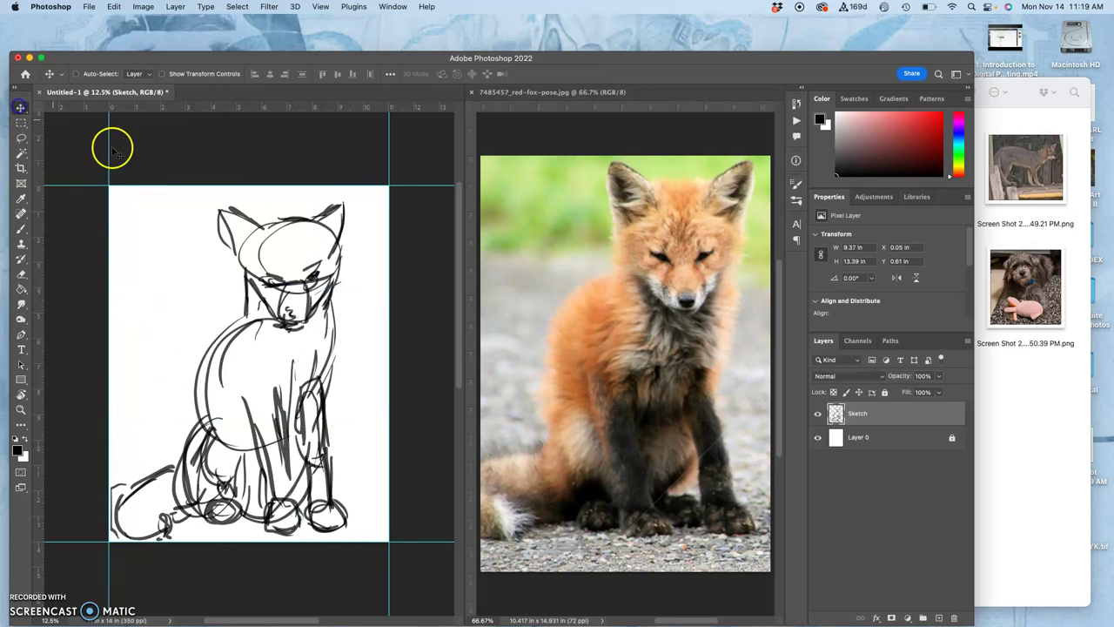
{"action": "left_click_drag", "start_coordinate": [299, 284], "coordinate": [318, 275]}
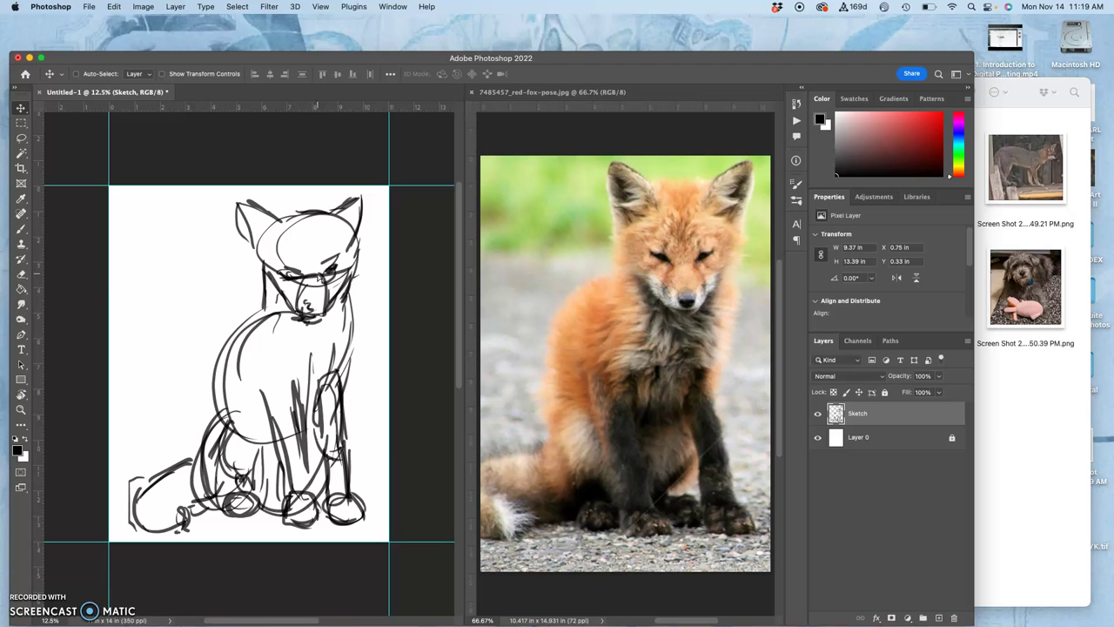